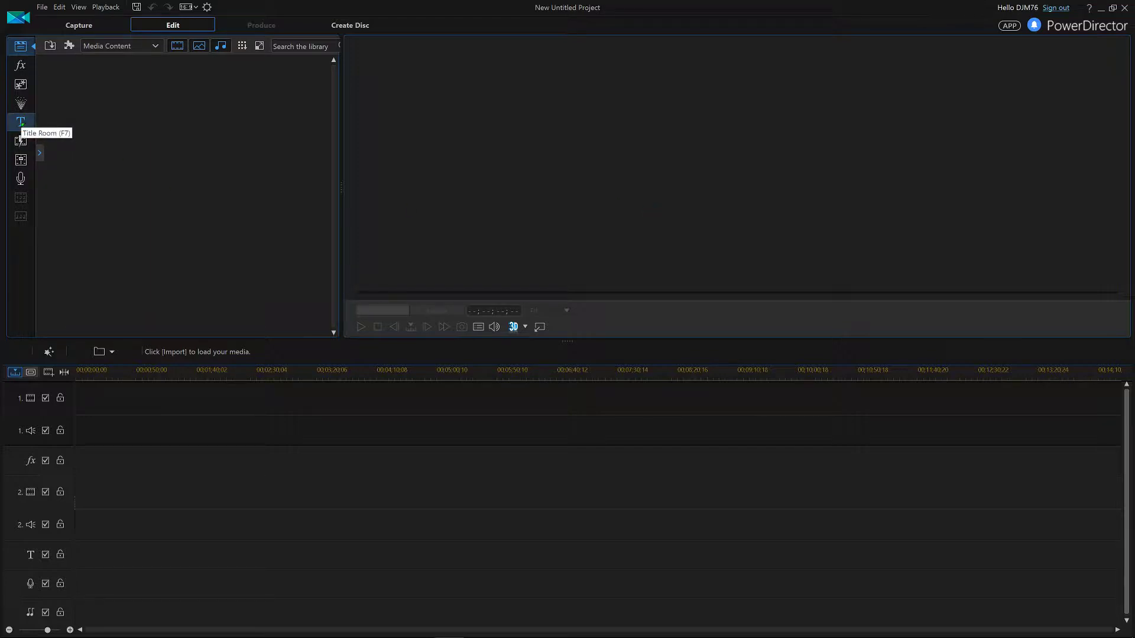
Create a new 2D title template from the title library
click(21, 123)
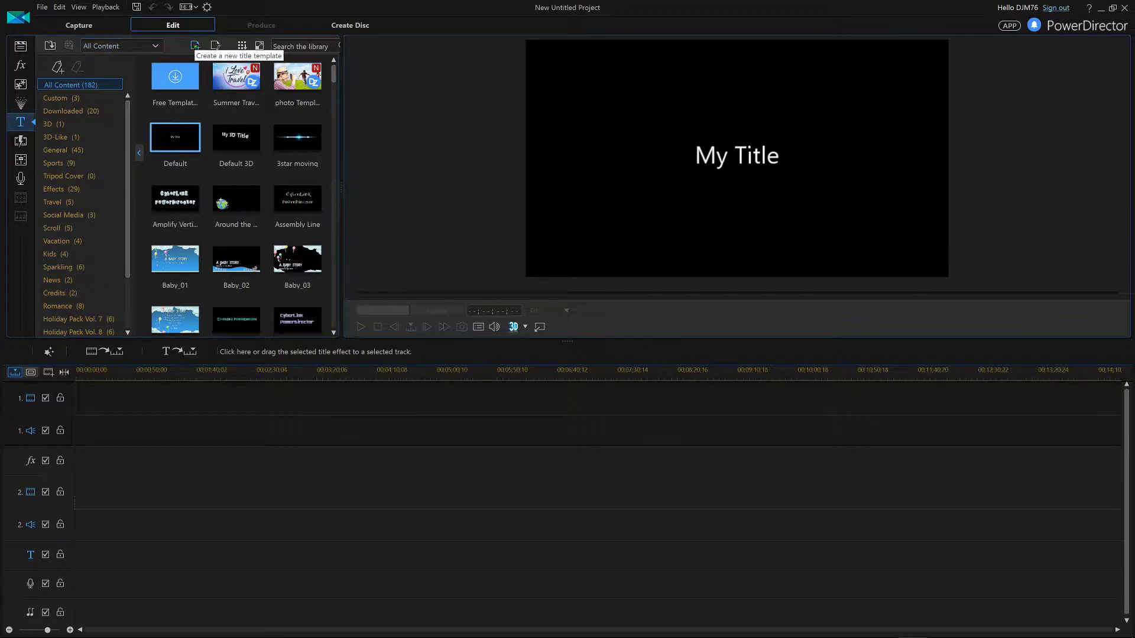
click(195, 46)
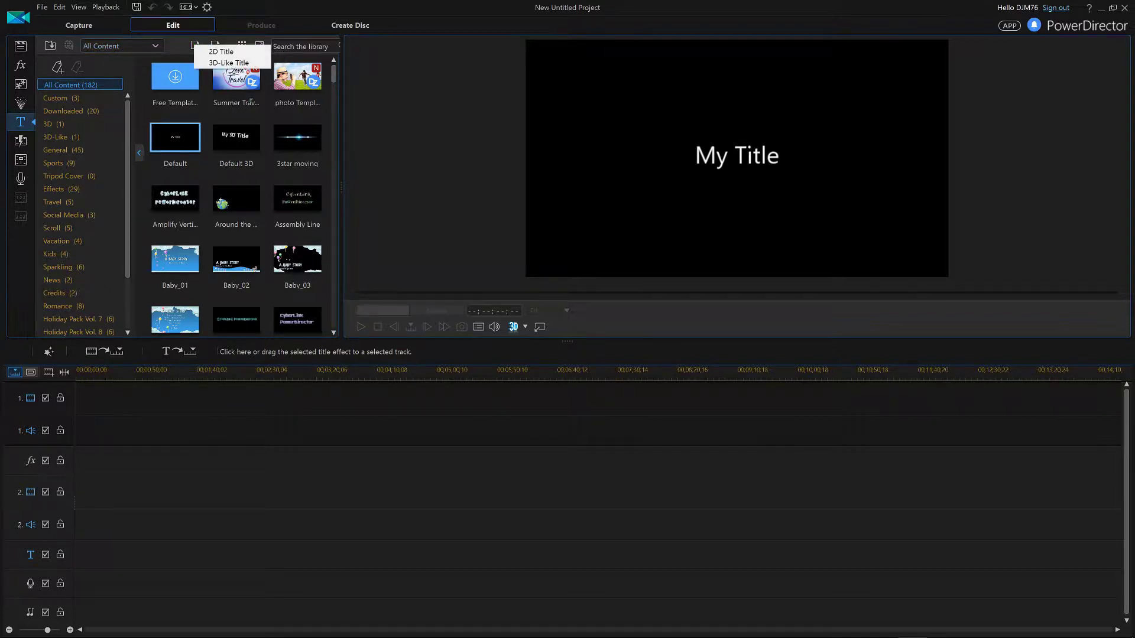
click(231, 52)
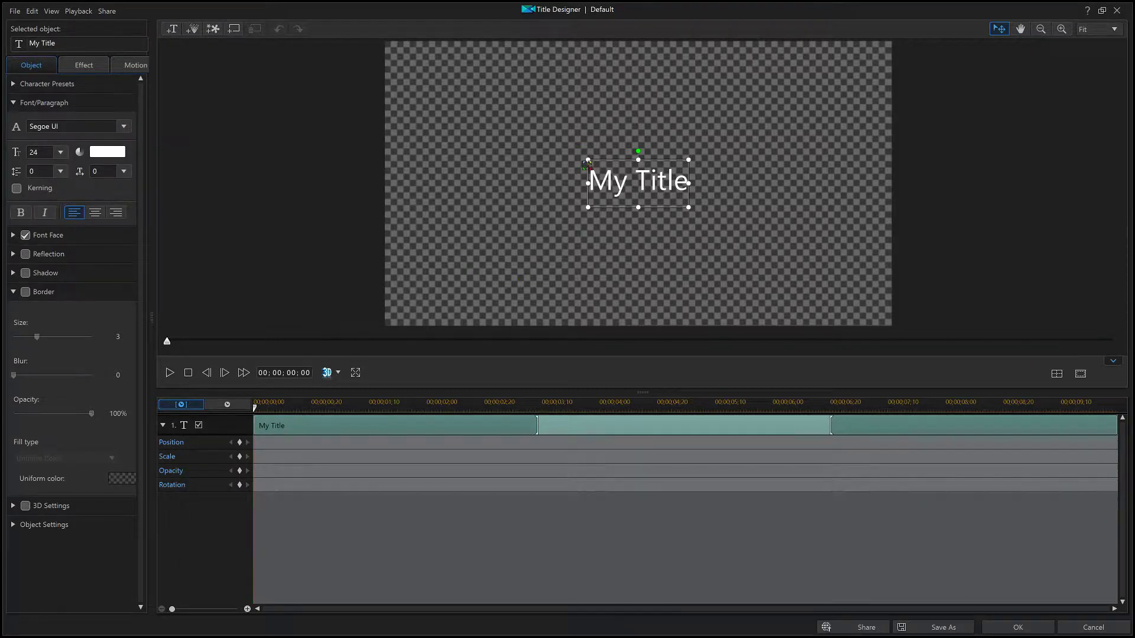
Move the default title just outside the frame's upper-right corner and replace its text with "Credits"
drag(591, 157, 897, 38)
double_click(918, 63)
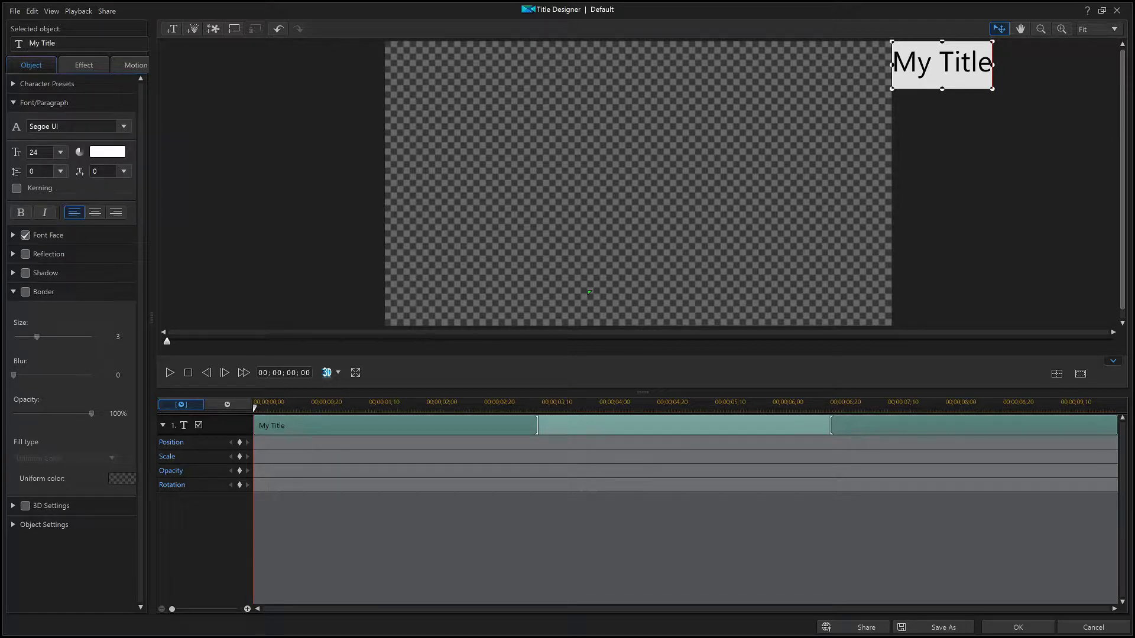
text(Credits)
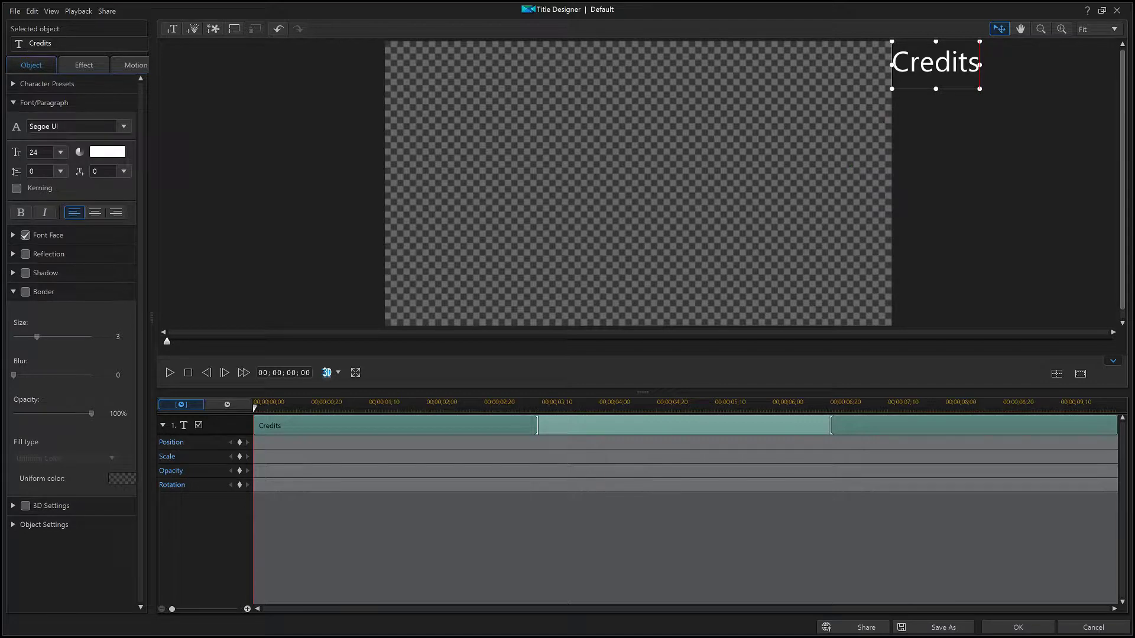
Color the Credits text red and set its font to Something Strange
key(ctrl+a)
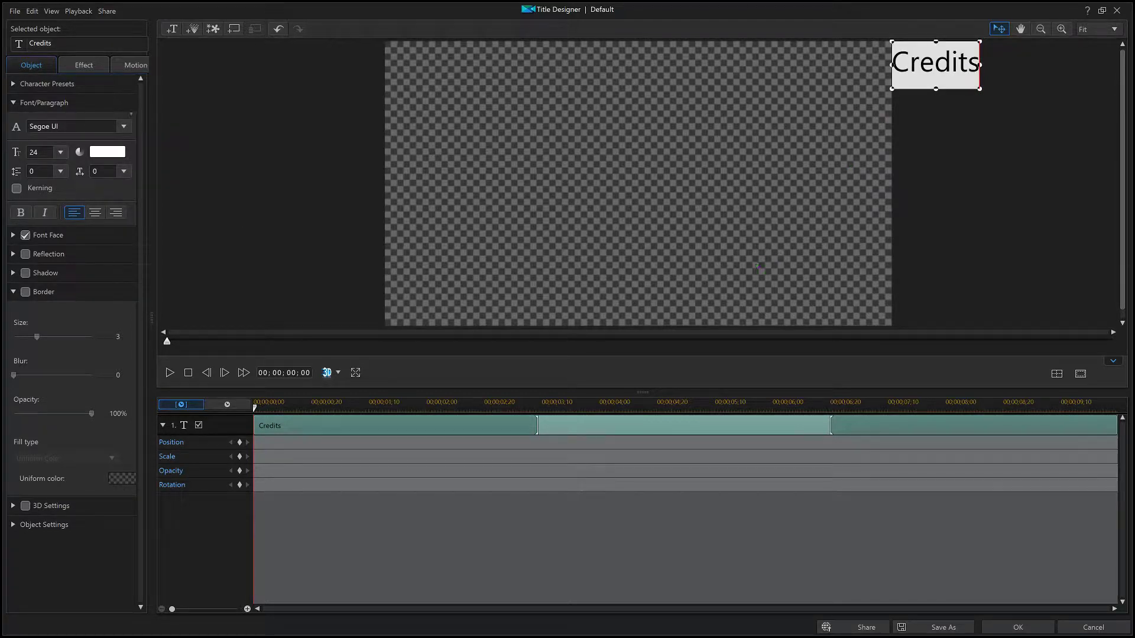
click(107, 152)
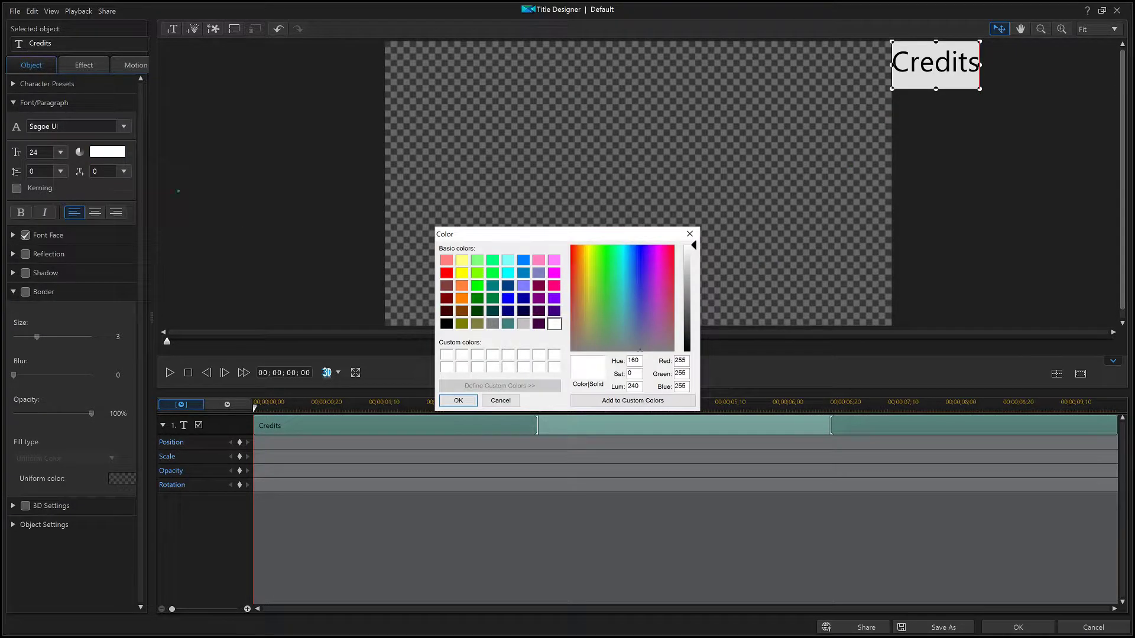
click(446, 273)
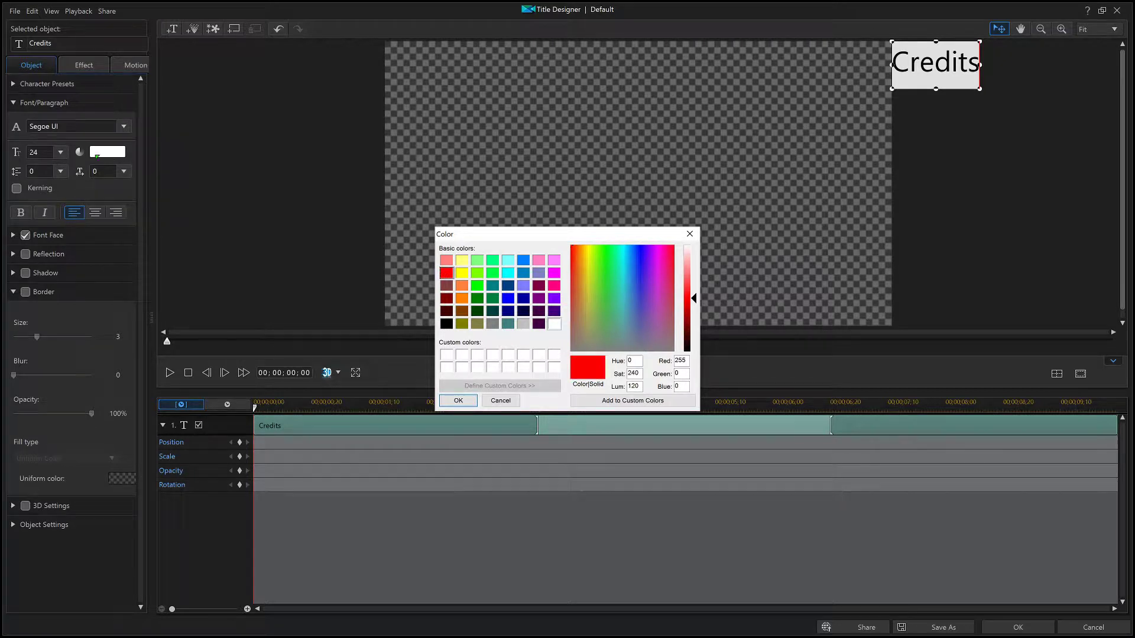
click(457, 400)
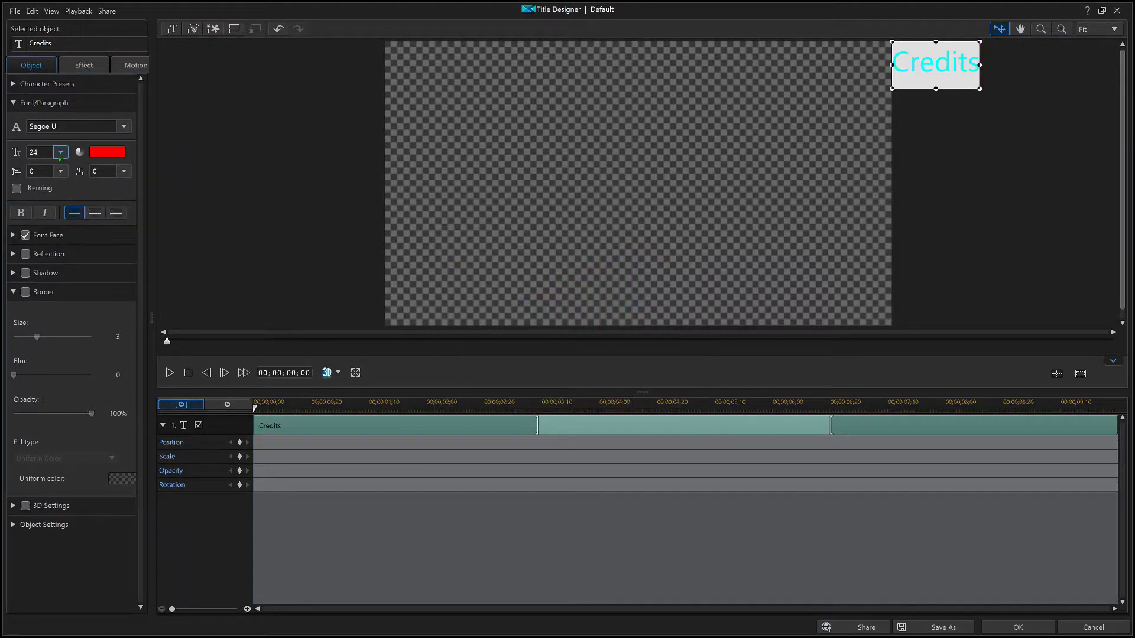
click(123, 126)
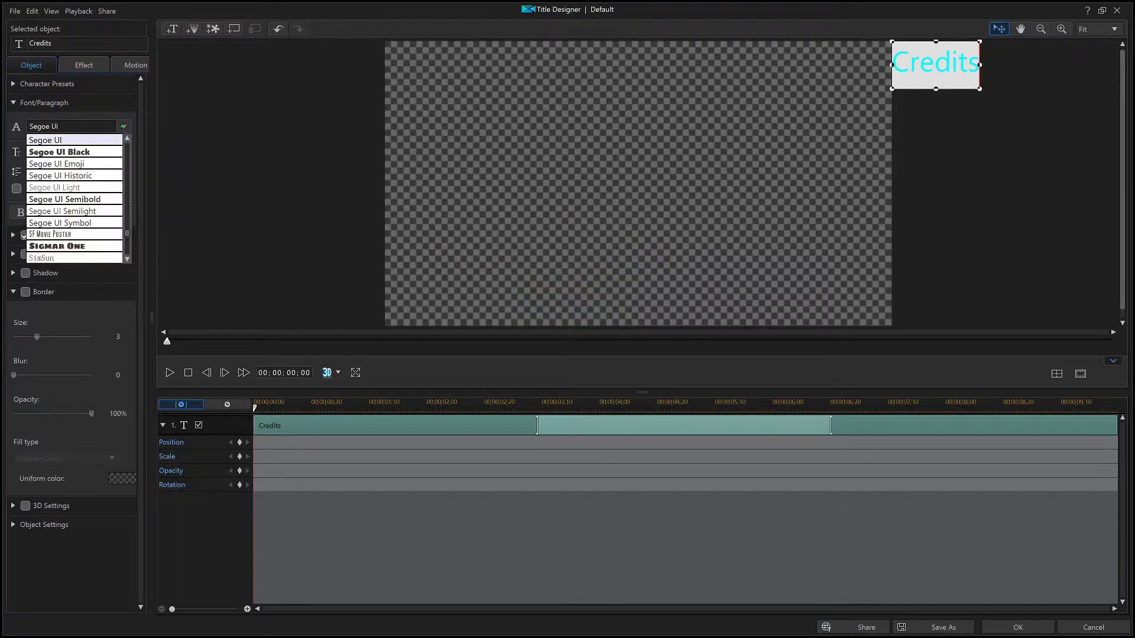
scroll(87, 237, down, 5)
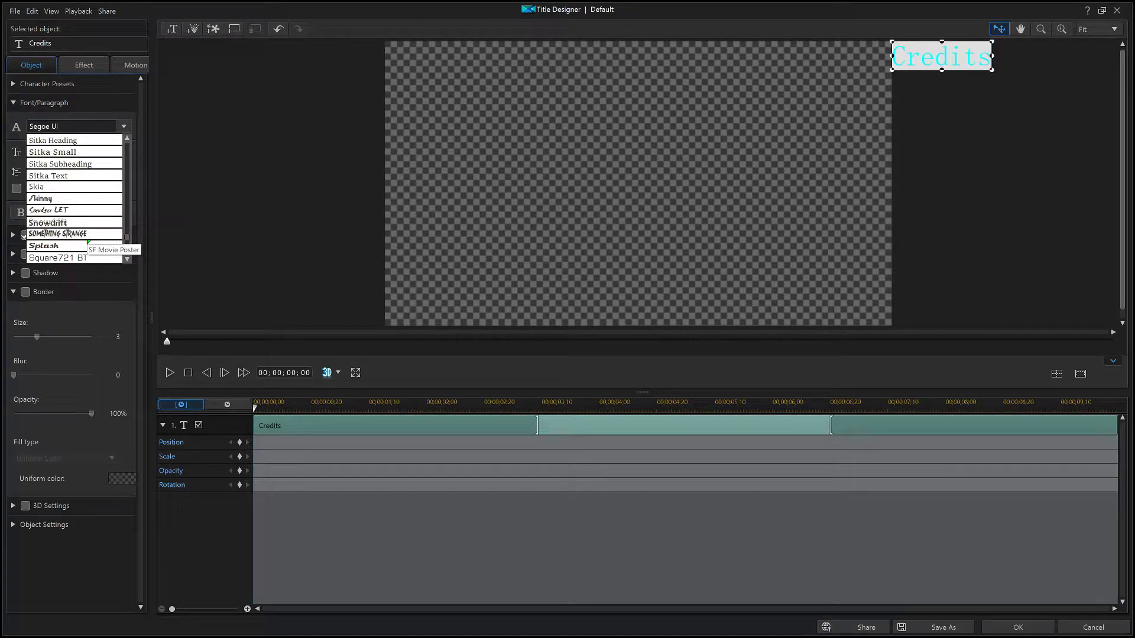
click(87, 236)
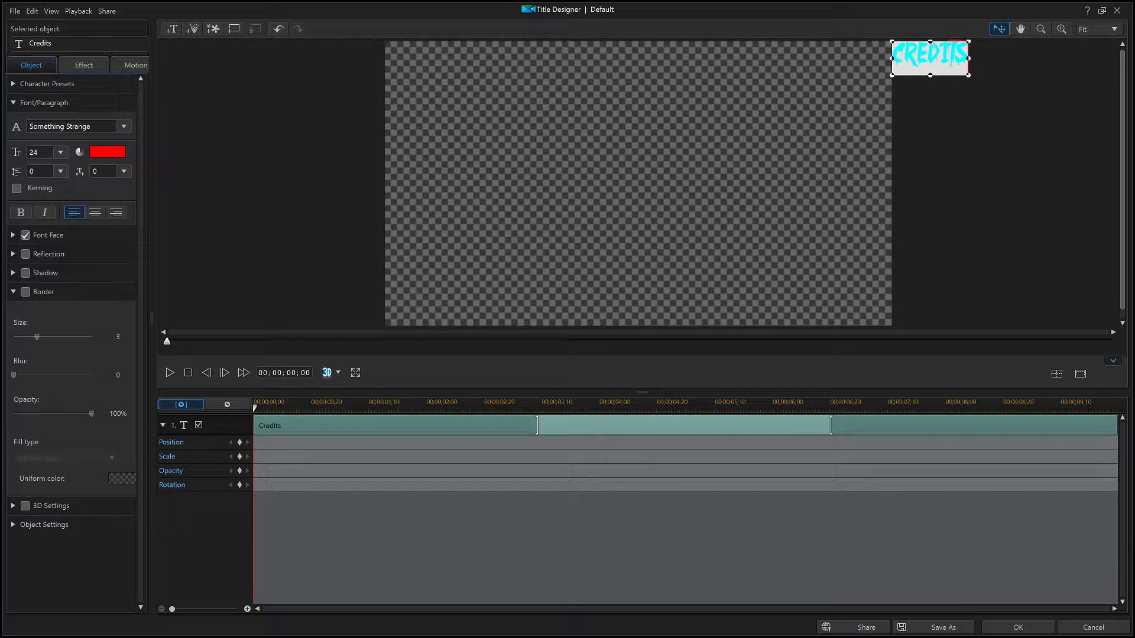
Add four lines reading "Sample" below the Credits heading in the same text block
click(939, 64)
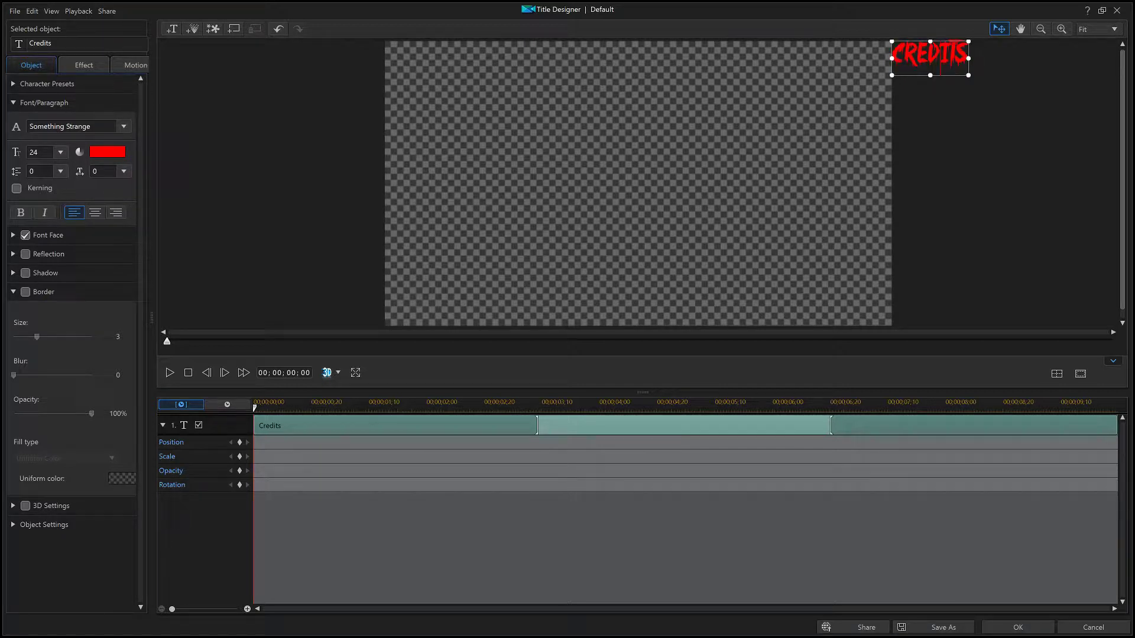
text(Sample)
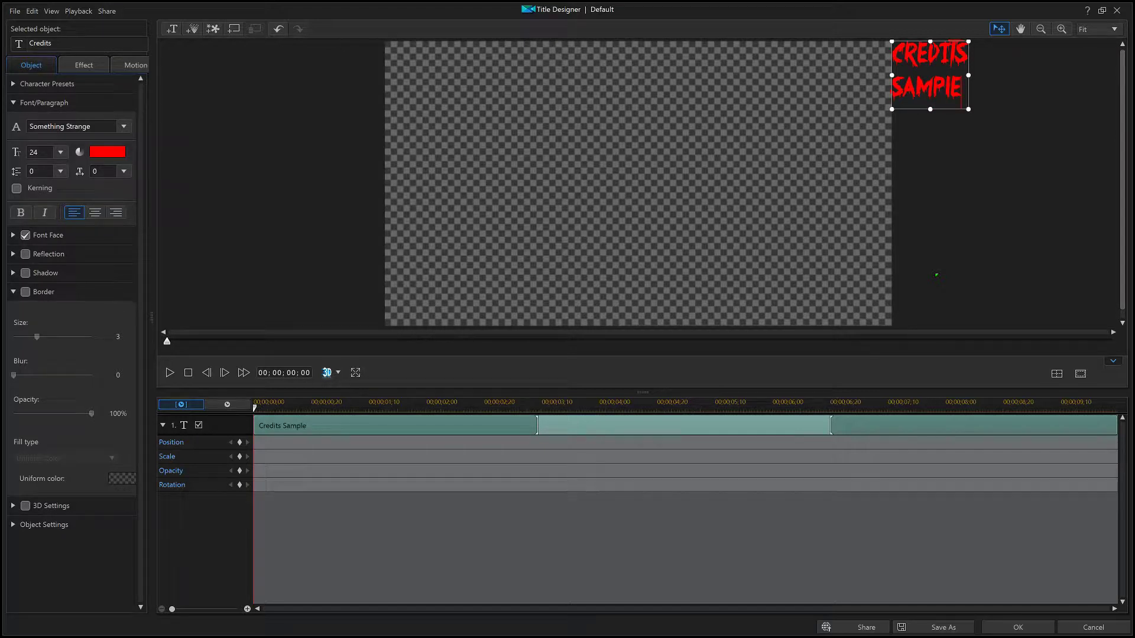
key(Return)
text(Sample)
key(Return)
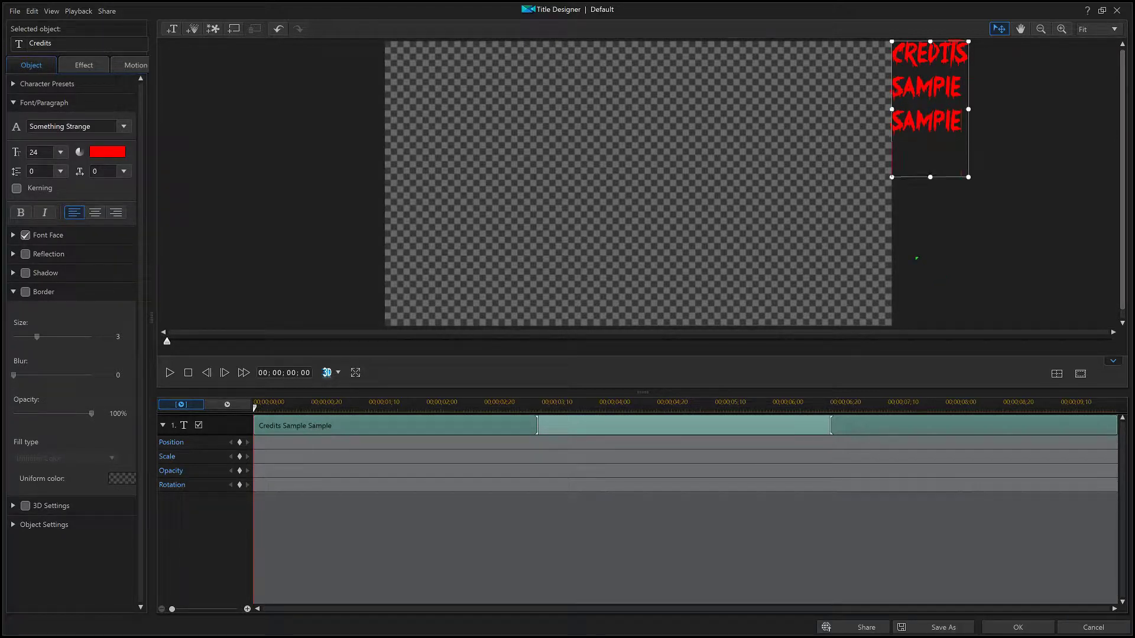
text(Sample)
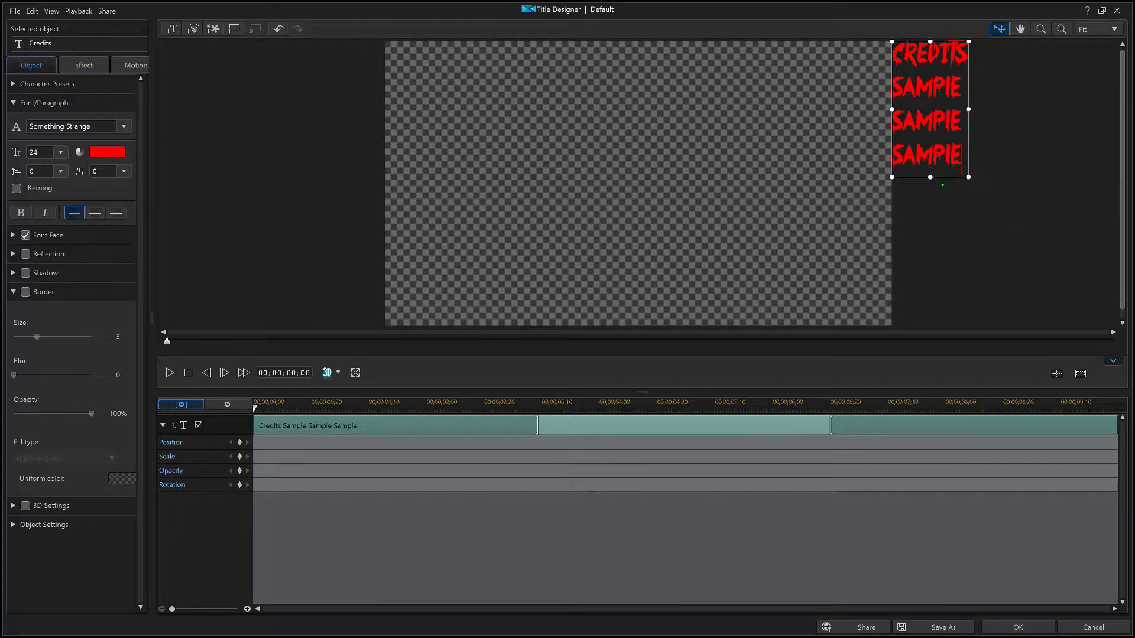
key(Return)
text(Sample)
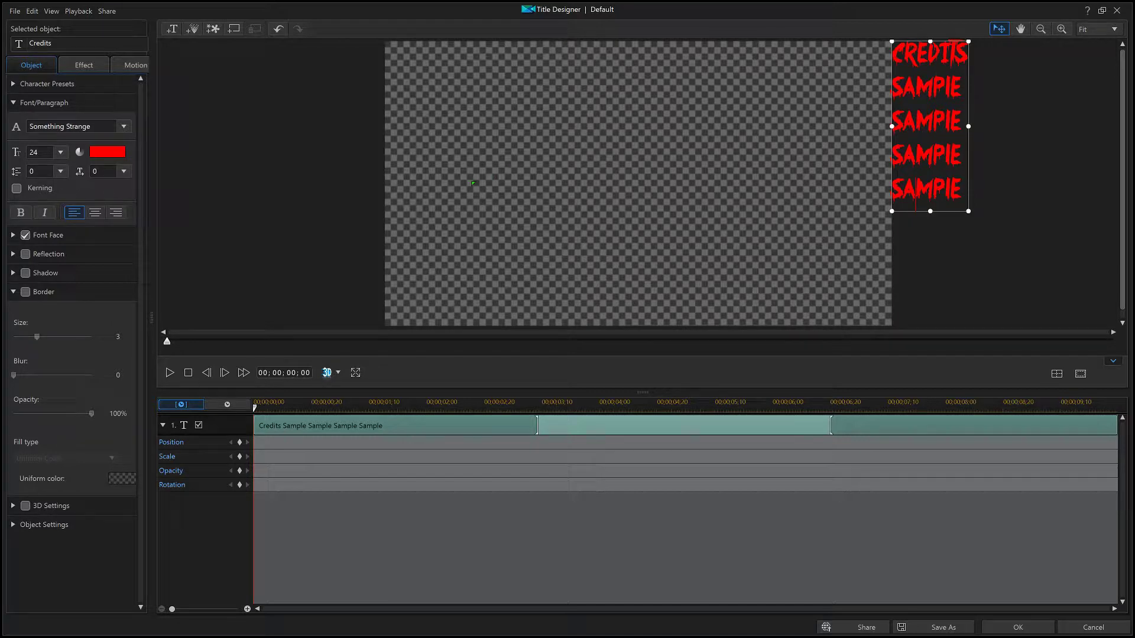
Add a "Music" text block with the four Sample lines copied from Credits, and place it outside the frame, right of and slightly below Credits
click(472, 184)
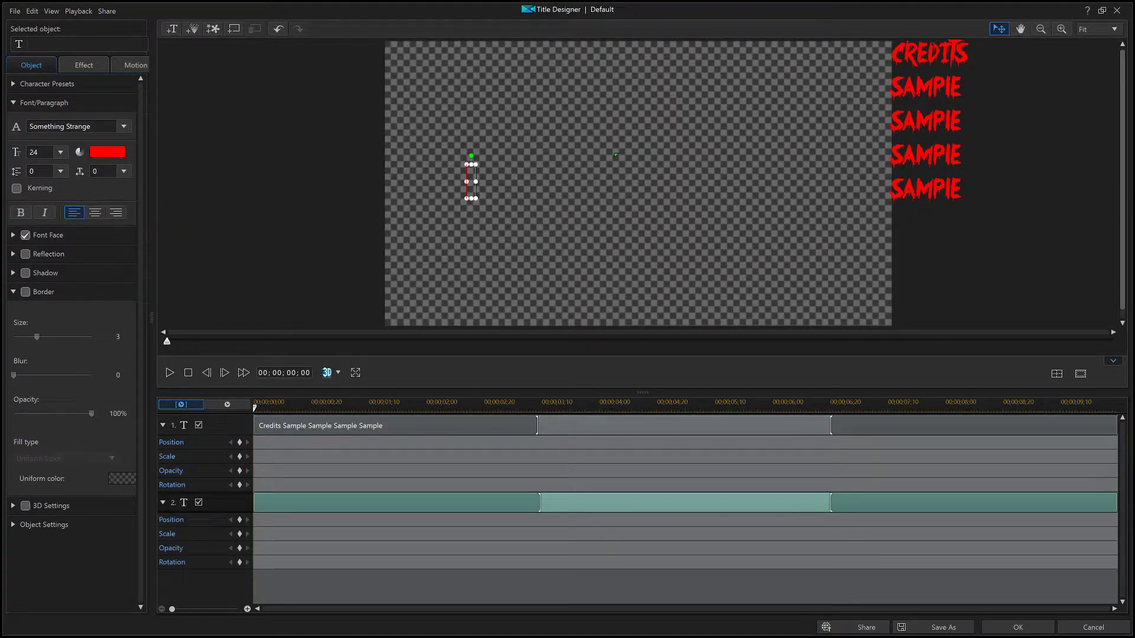
text(Music)
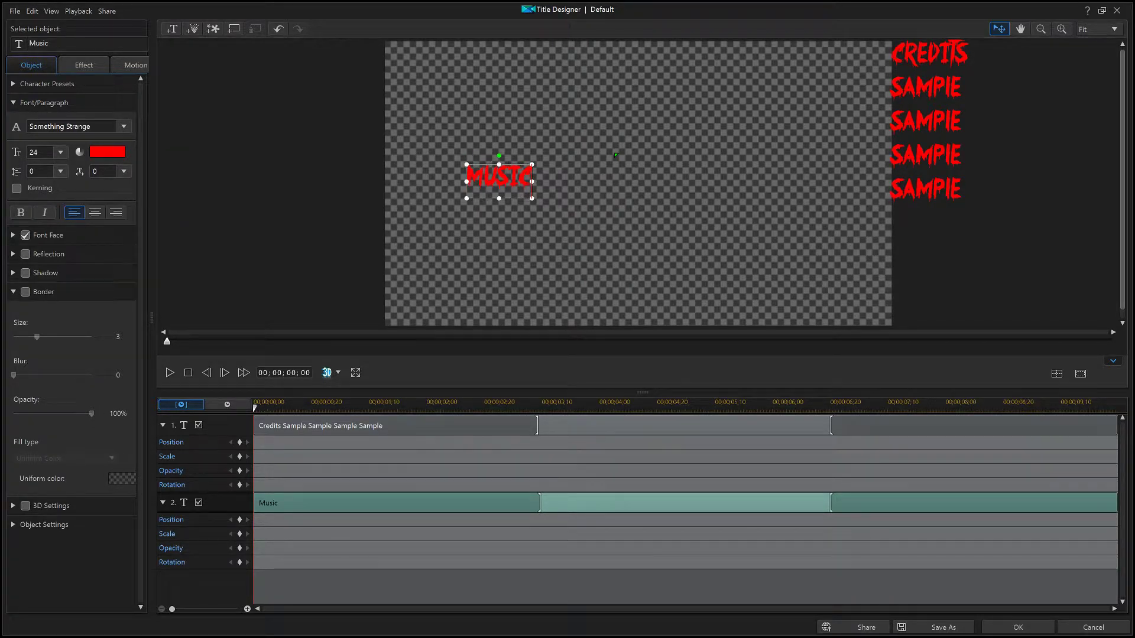
key(Return)
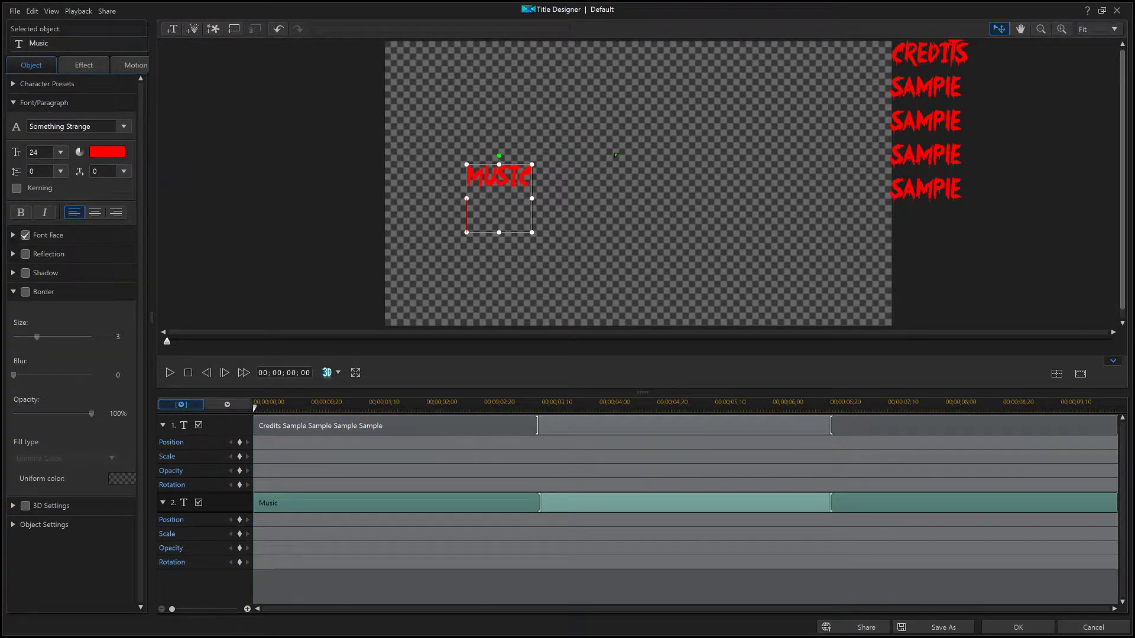
text(S)
click(930, 125)
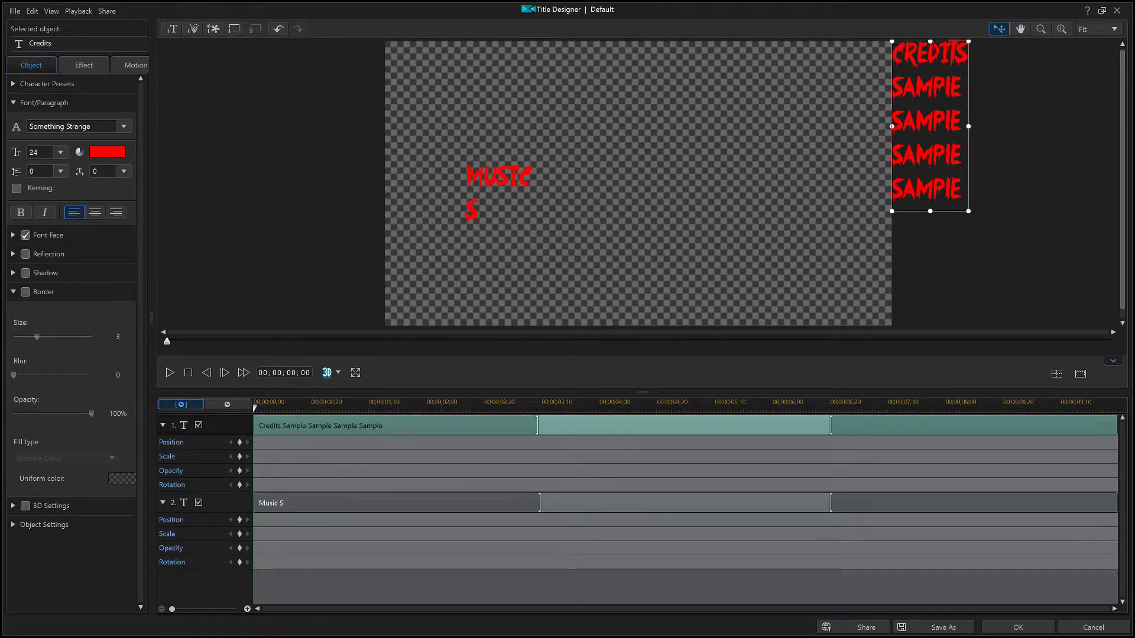
drag(893, 93, 961, 195)
key(ctrl+c)
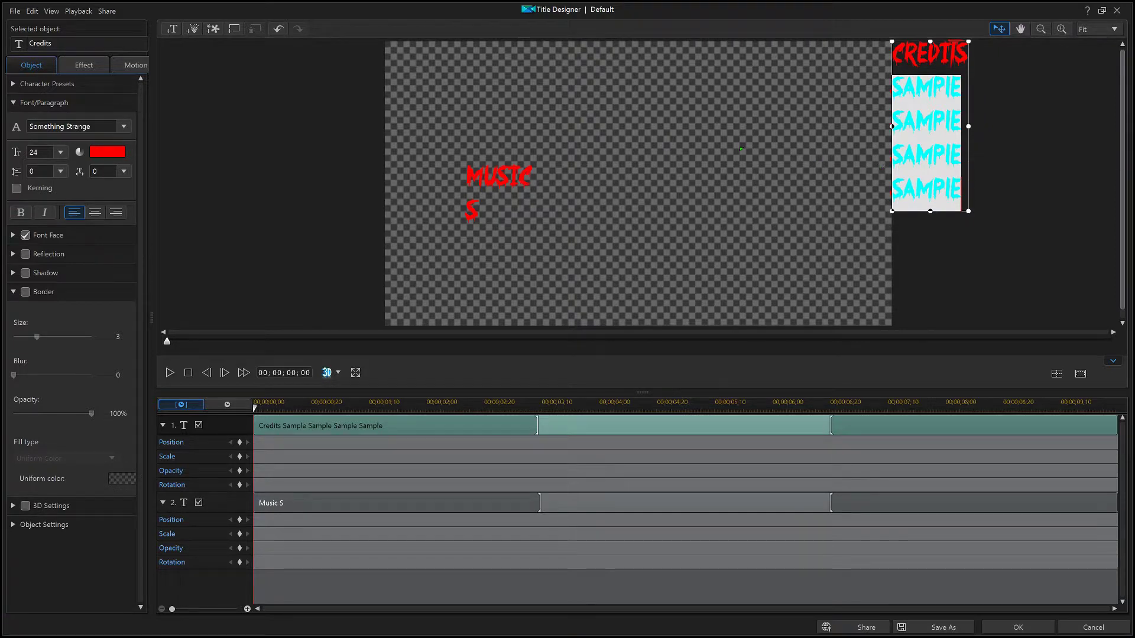
click(479, 212)
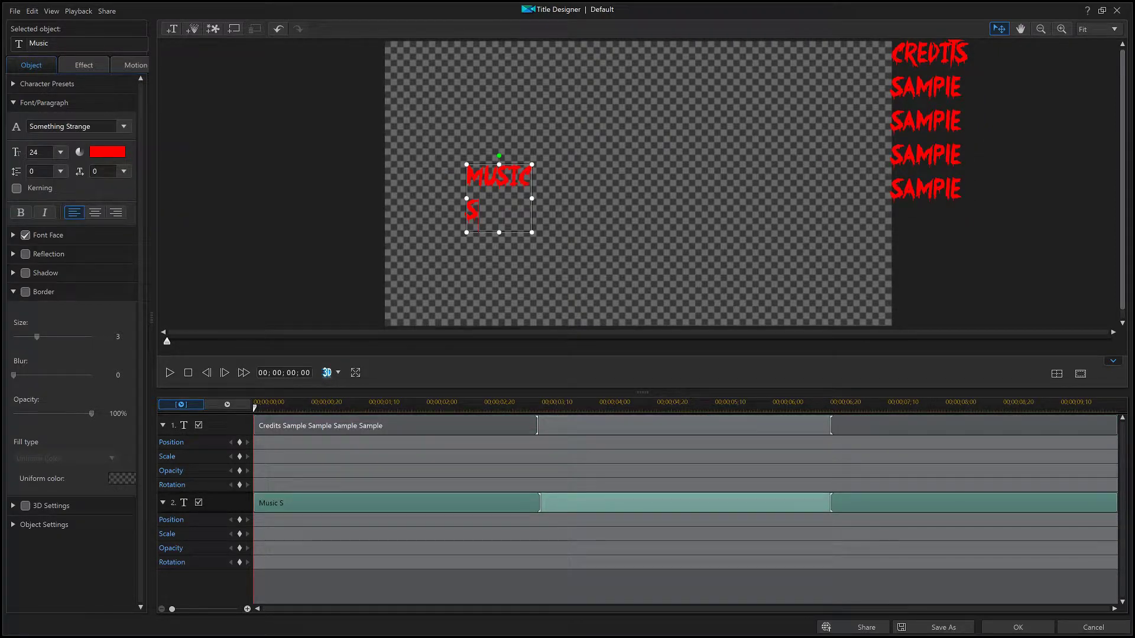
key(shift+Left)
key(ctrl+v)
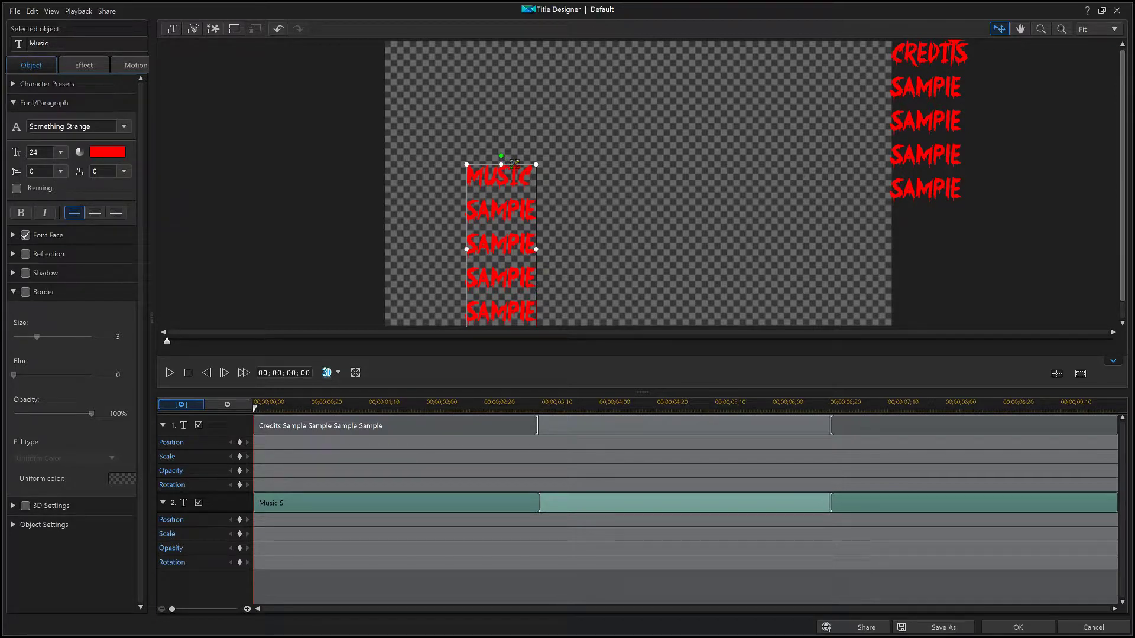
drag(514, 163, 1043, 120)
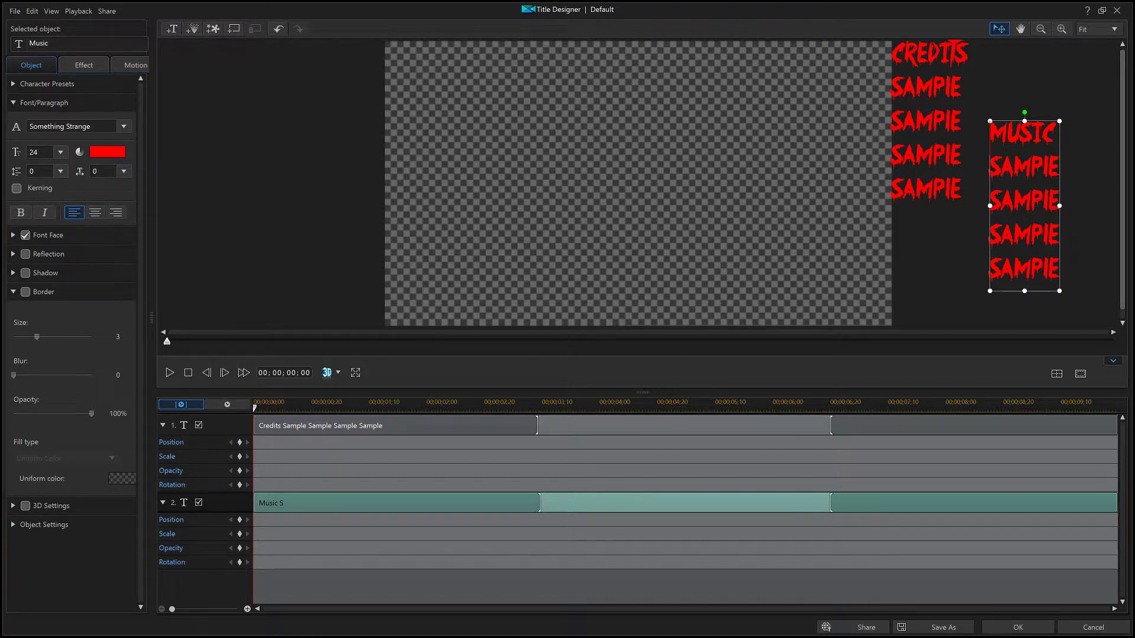
Change the font color of the entire Music text block to white
drag(991, 136, 1059, 275)
key(ctrl+c)
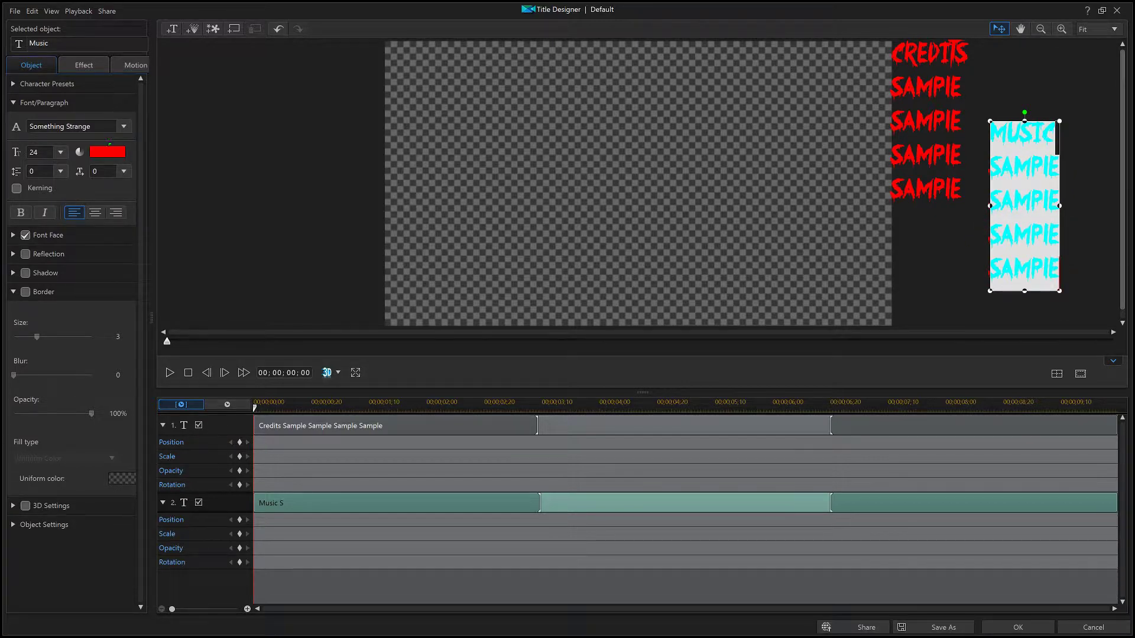
click(110, 154)
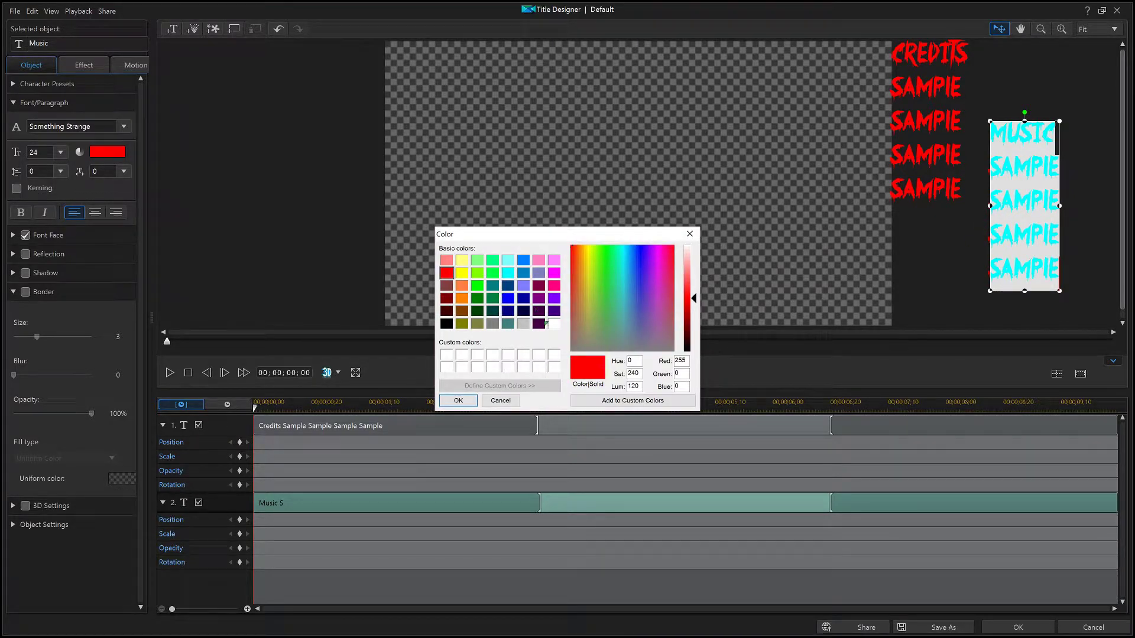
click(553, 323)
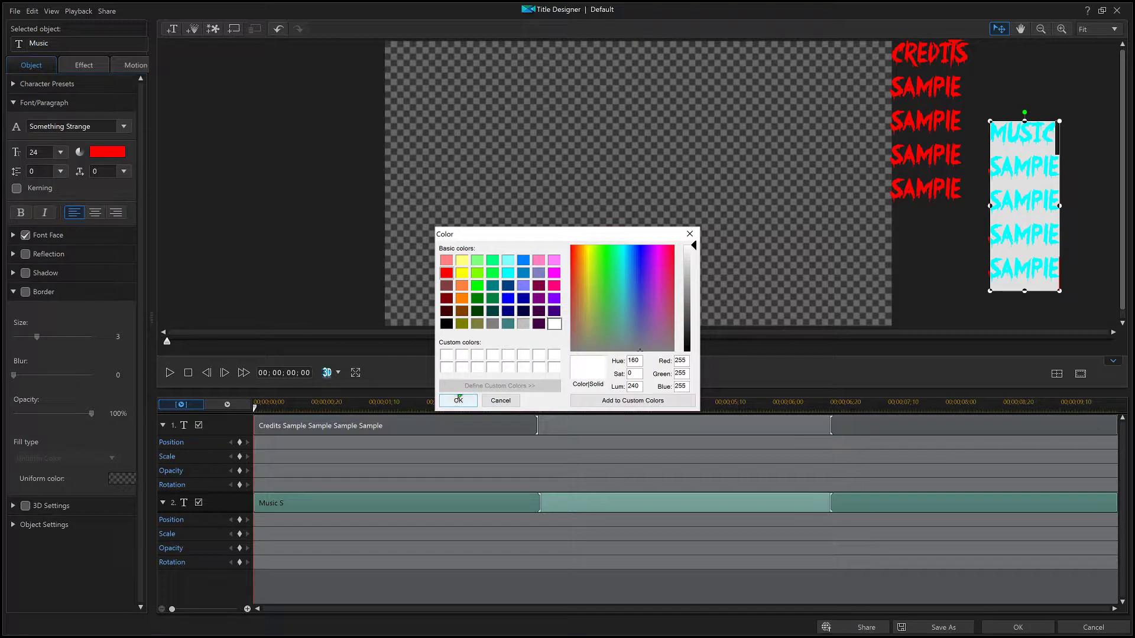
click(458, 400)
click(883, 219)
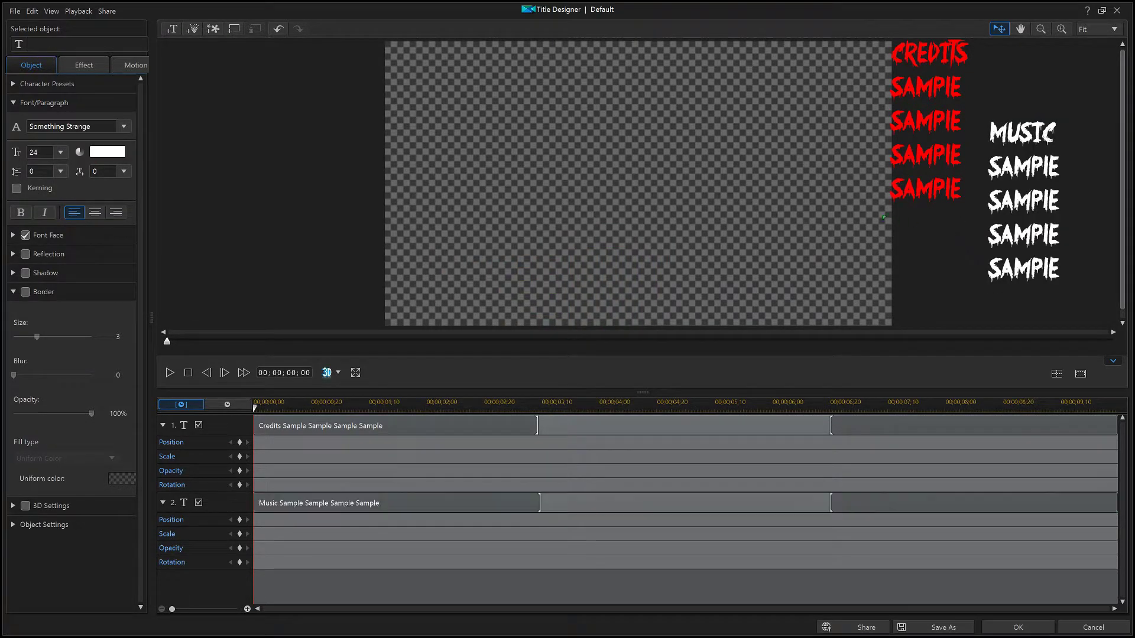
Add an "Actors" text block with the copied Sample lines pasted below, and place it outside the frame to the right of the Music block
click(489, 227)
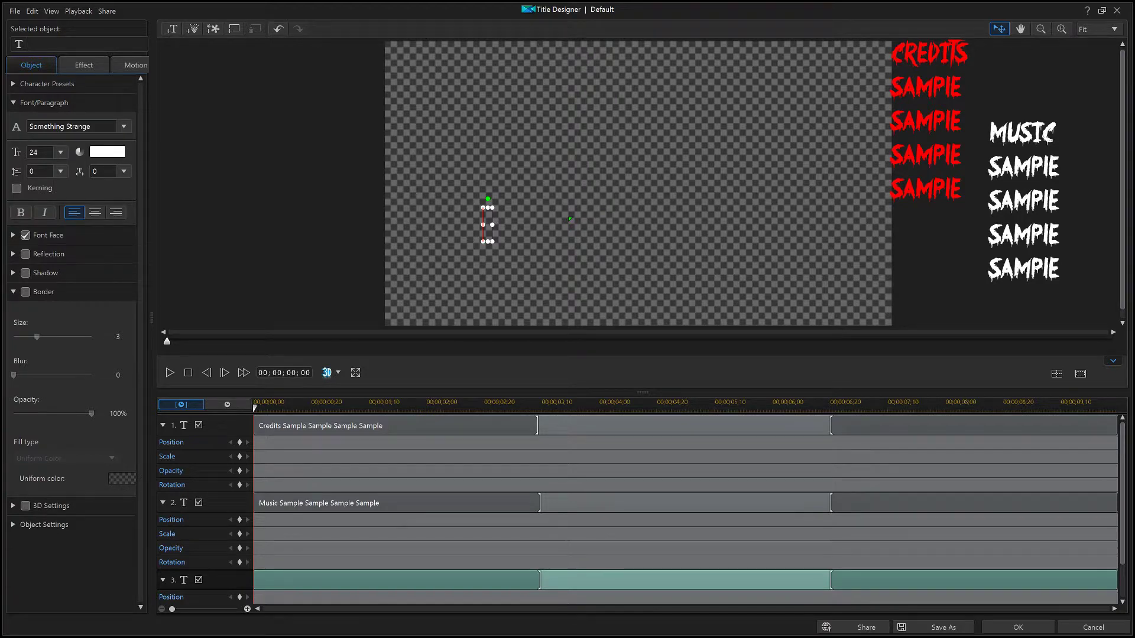
text(Actors)
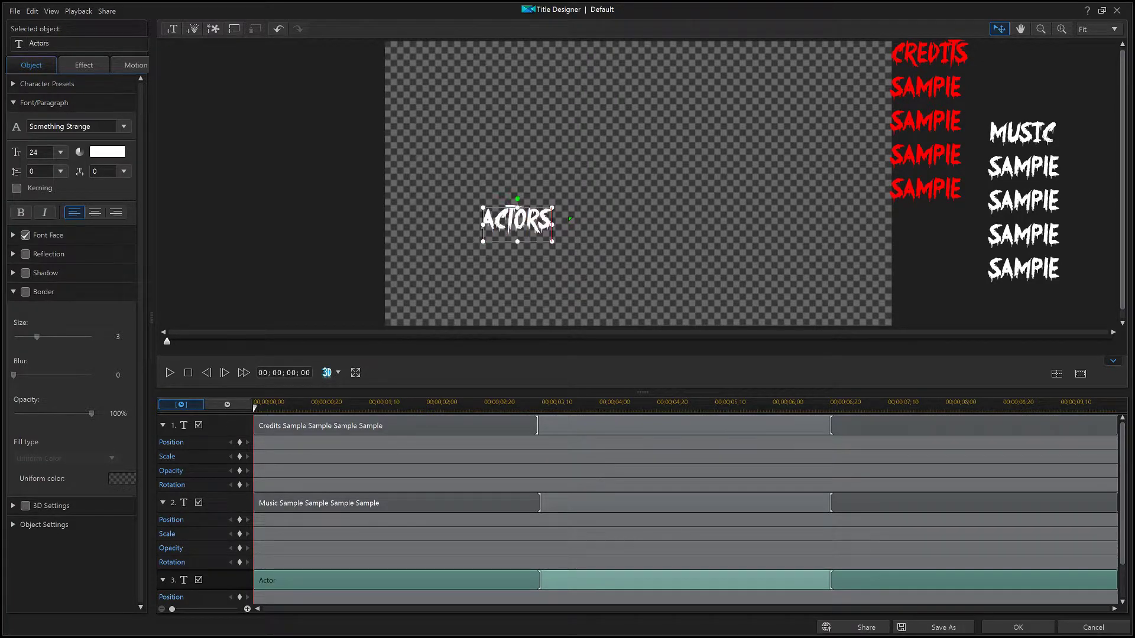
key(Return)
key(ctrl+v)
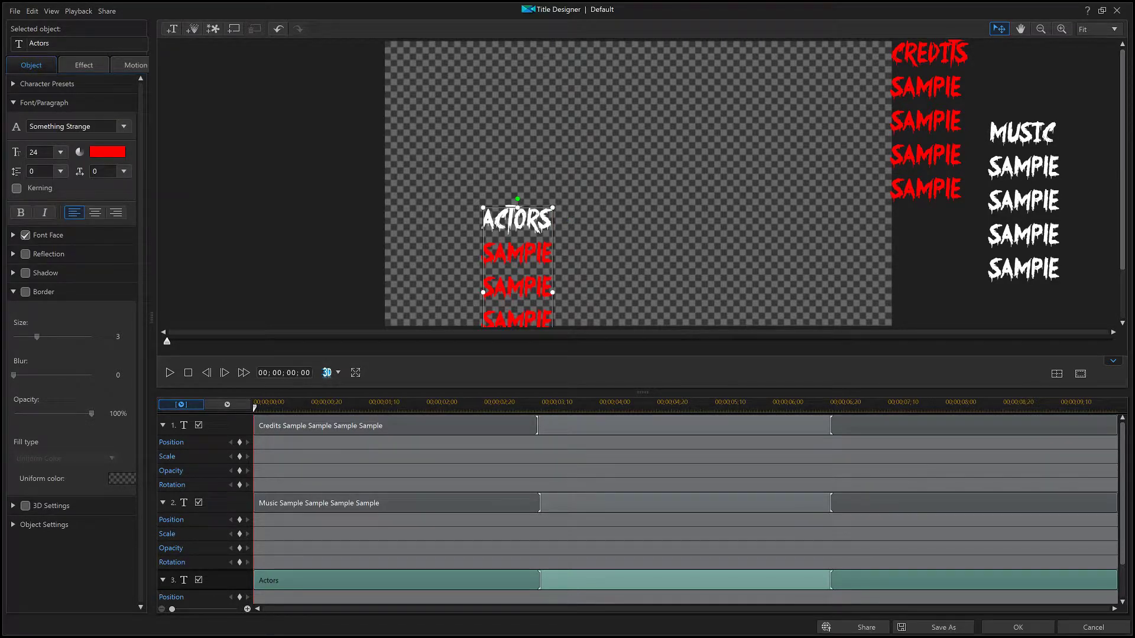
drag(506, 206, 1085, 30)
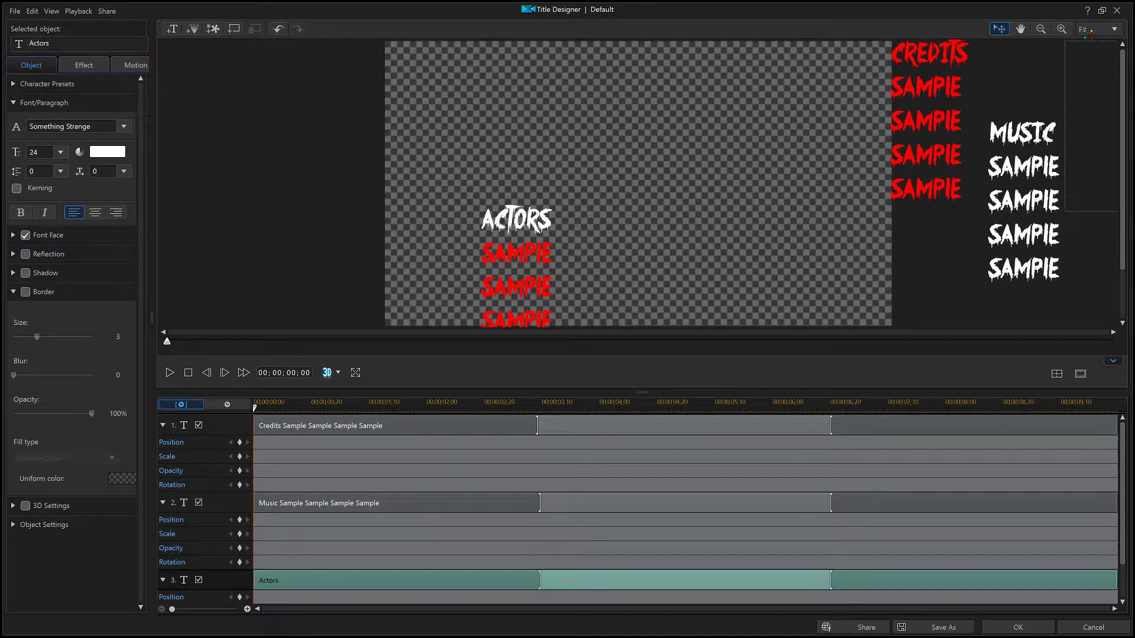
drag(1087, 34, 1092, 34)
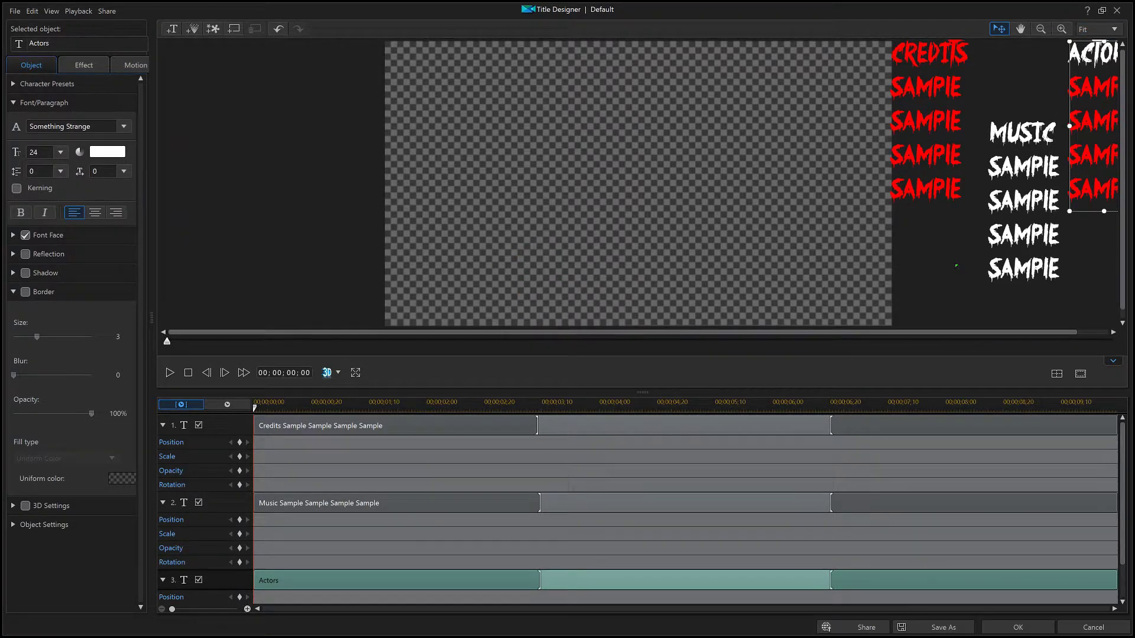
drag(1025, 332, 1063, 332)
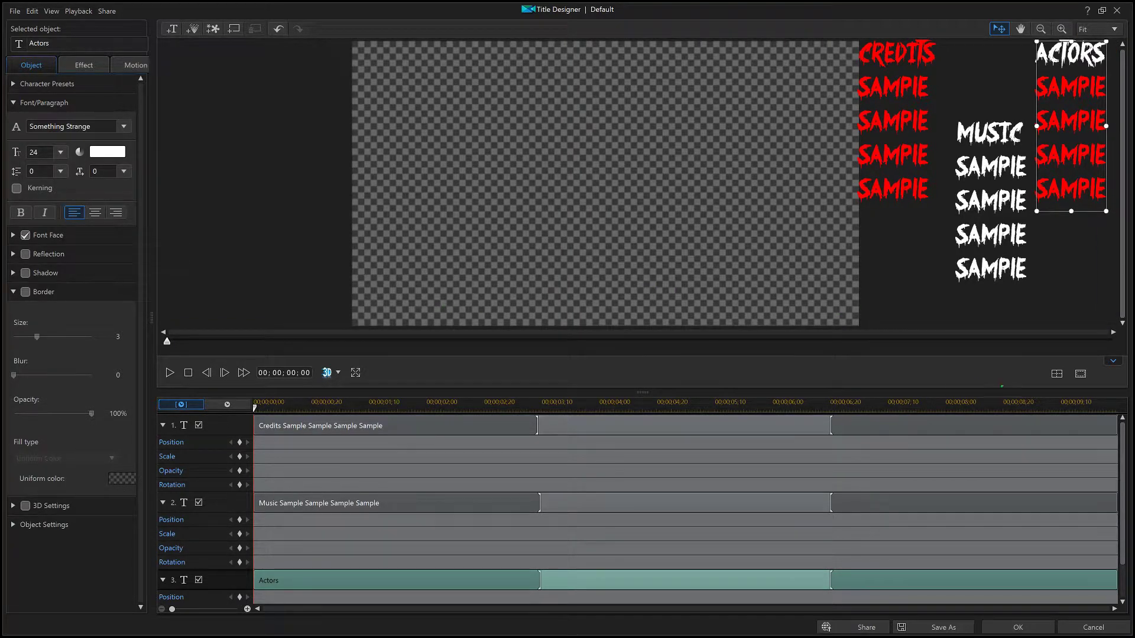
click(1080, 375)
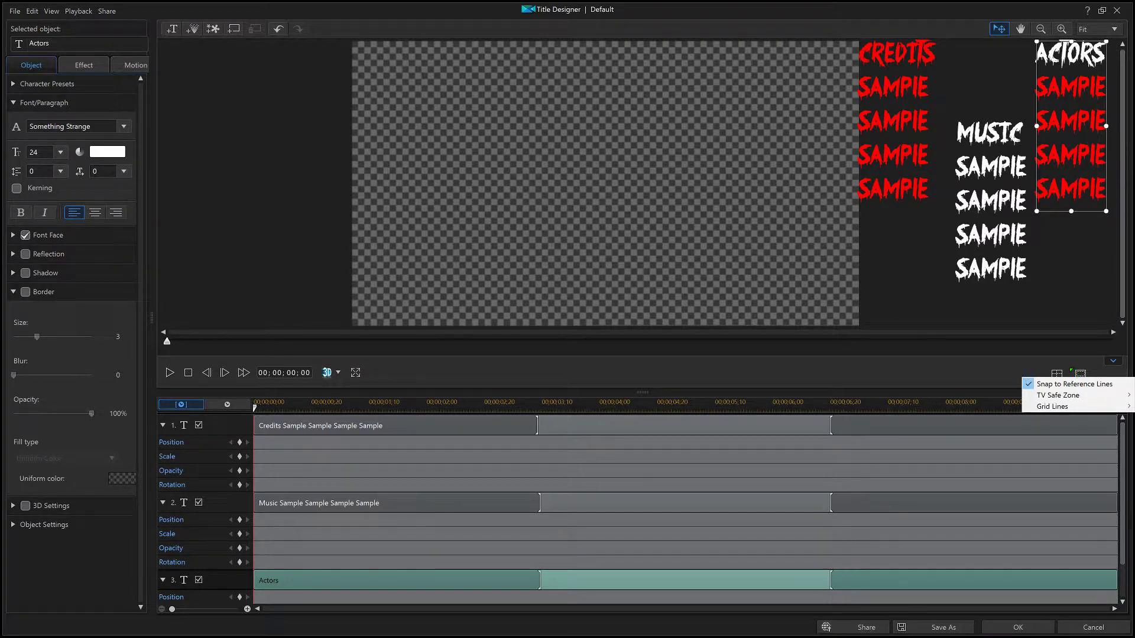
click(1014, 378)
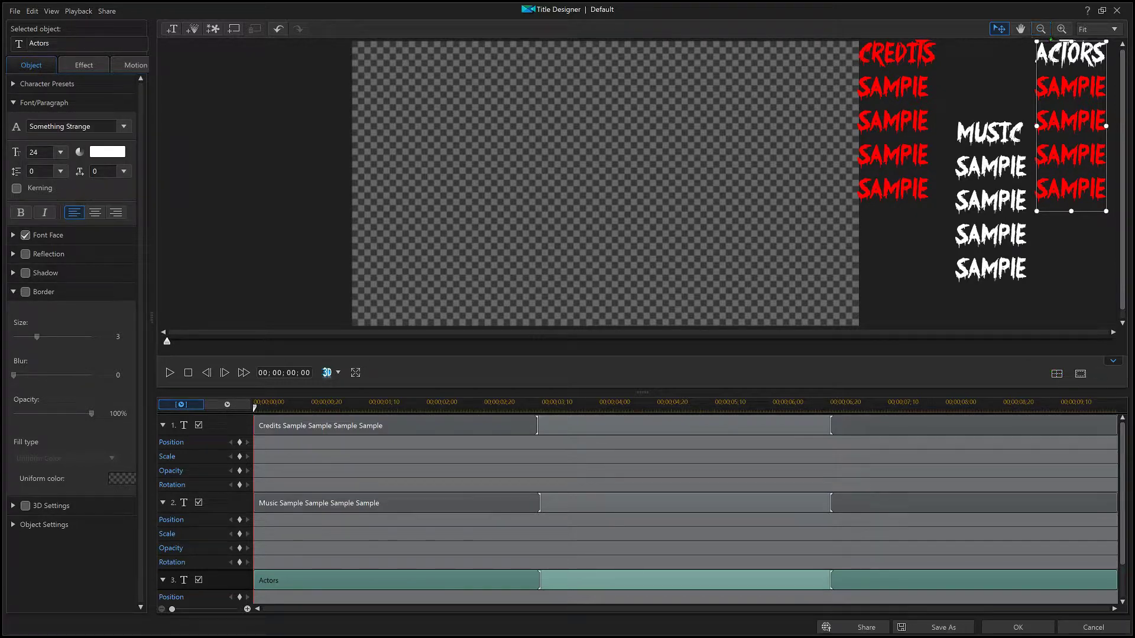
Move the Actors text block farther right of the frame and nudge the Music block slightly right and up to space the columns
drag(1050, 39, 1078, 36)
click(961, 140)
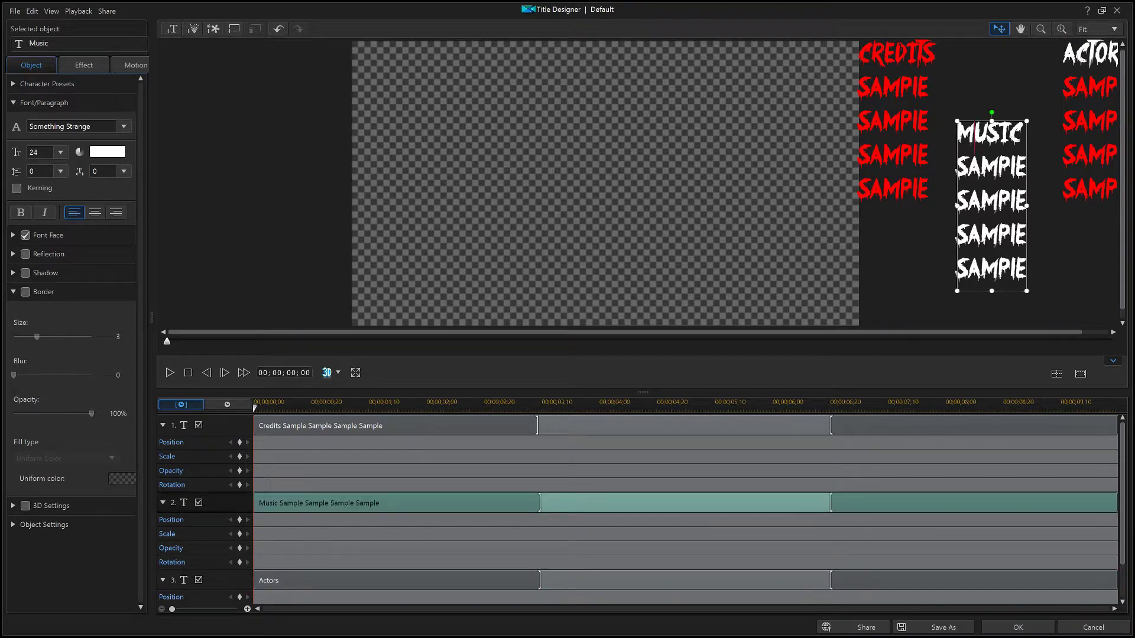
drag(972, 116, 981, 117)
click(1044, 228)
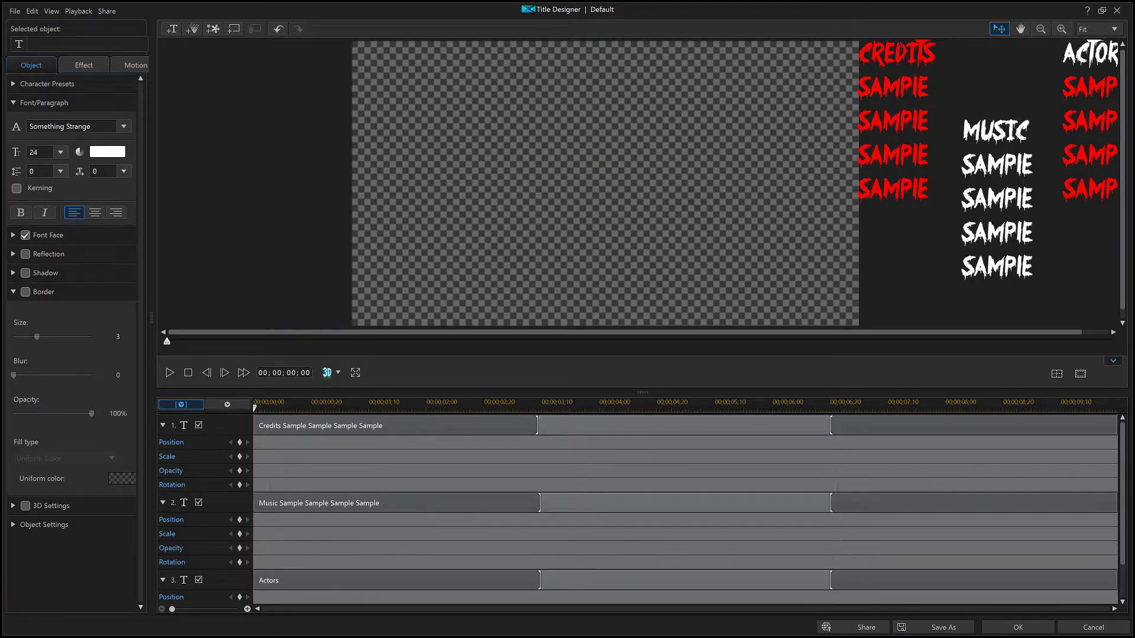
Change the font color of only the Music heading to red
click(981, 135)
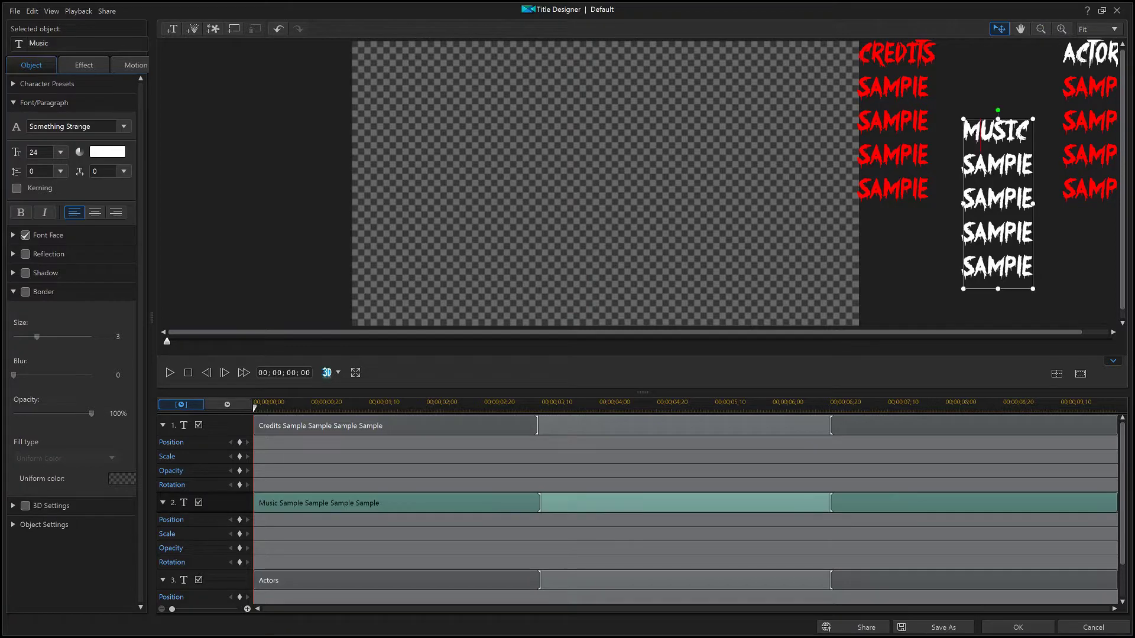
key(shift+Right)
key(shift+Right)
key(shift+Right)
key(shift+Right)
key(shift+Right)
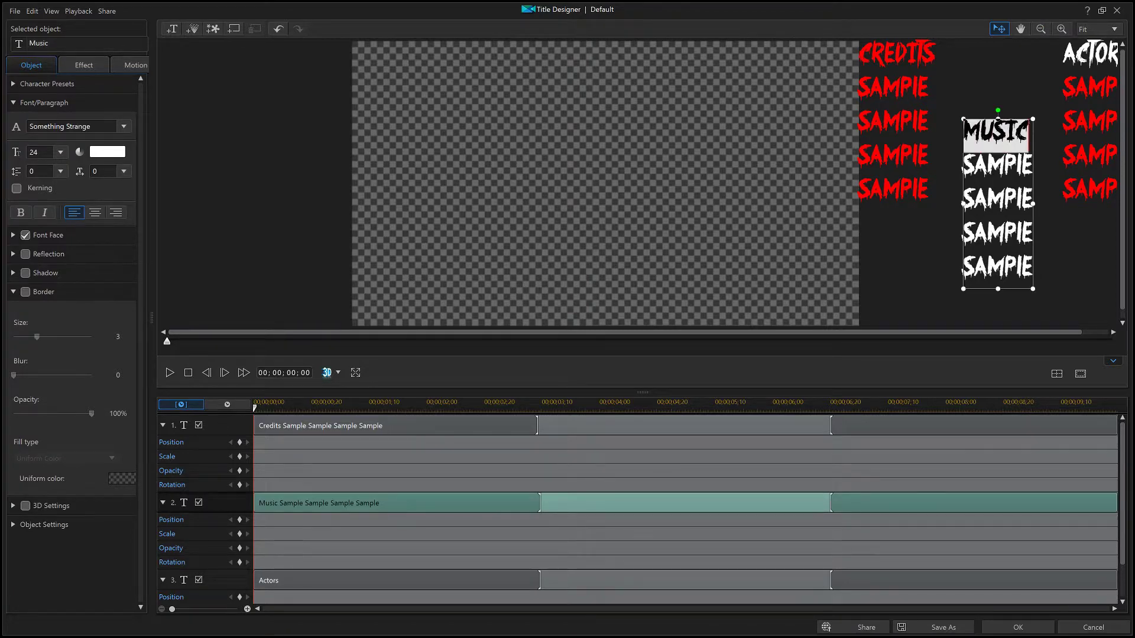
click(107, 152)
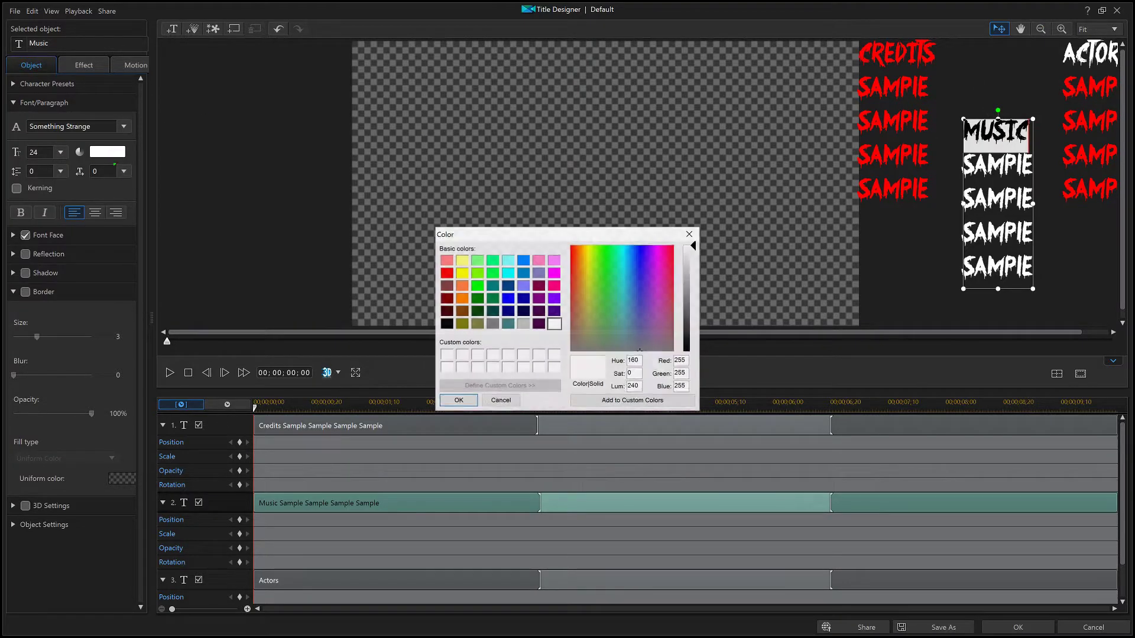
click(450, 275)
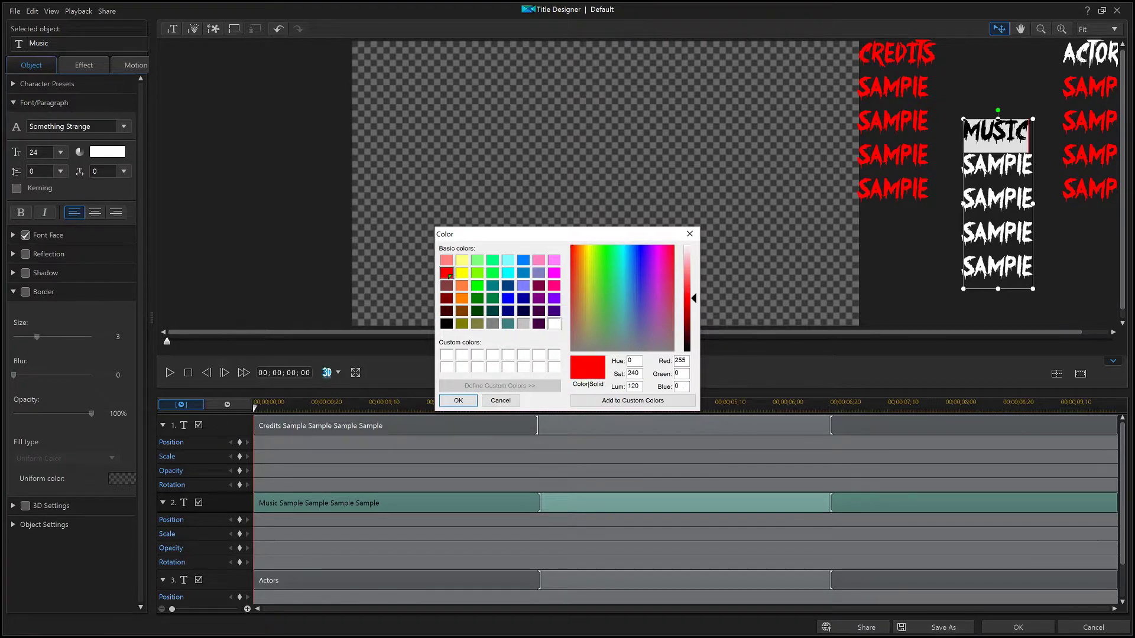
click(459, 400)
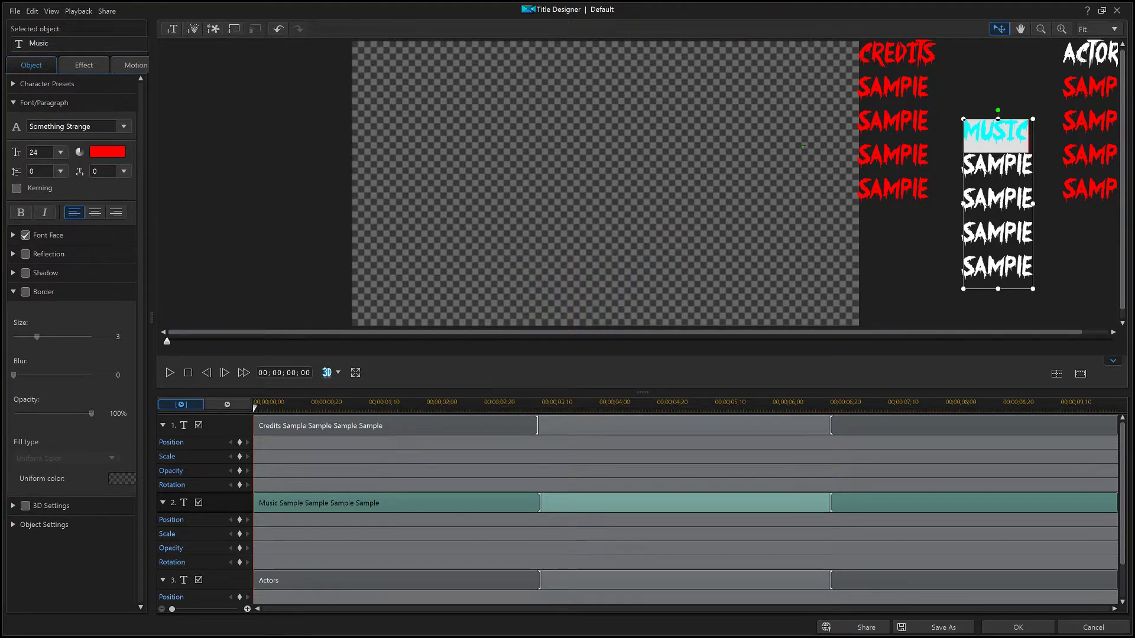
Change the font color of only the Credits heading to white
click(871, 58)
drag(860, 59, 935, 60)
click(107, 152)
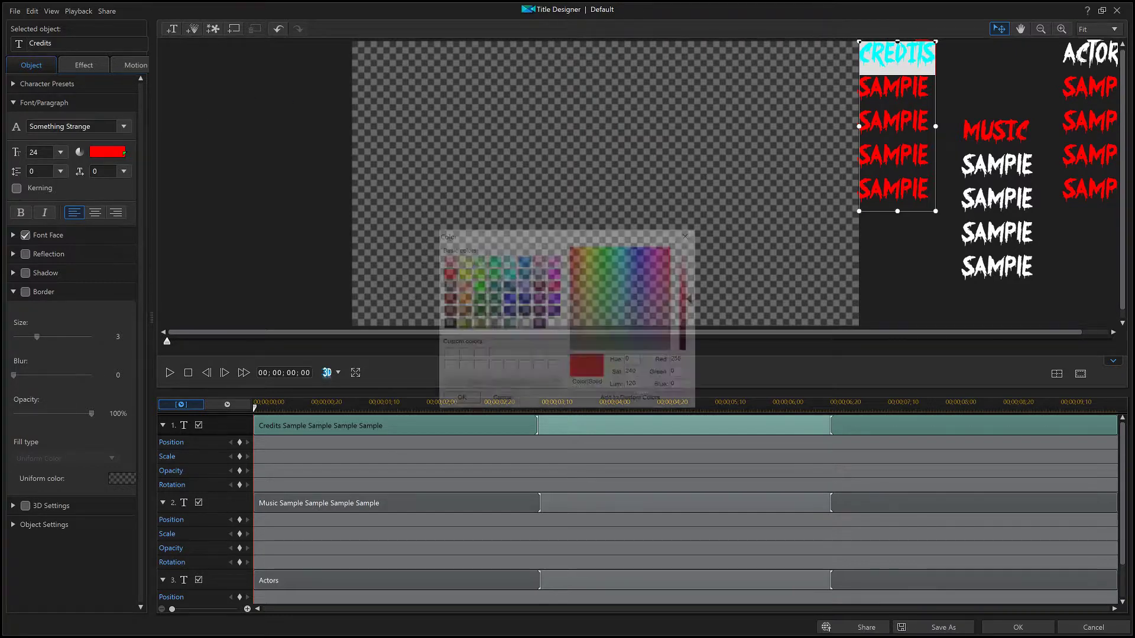
click(553, 324)
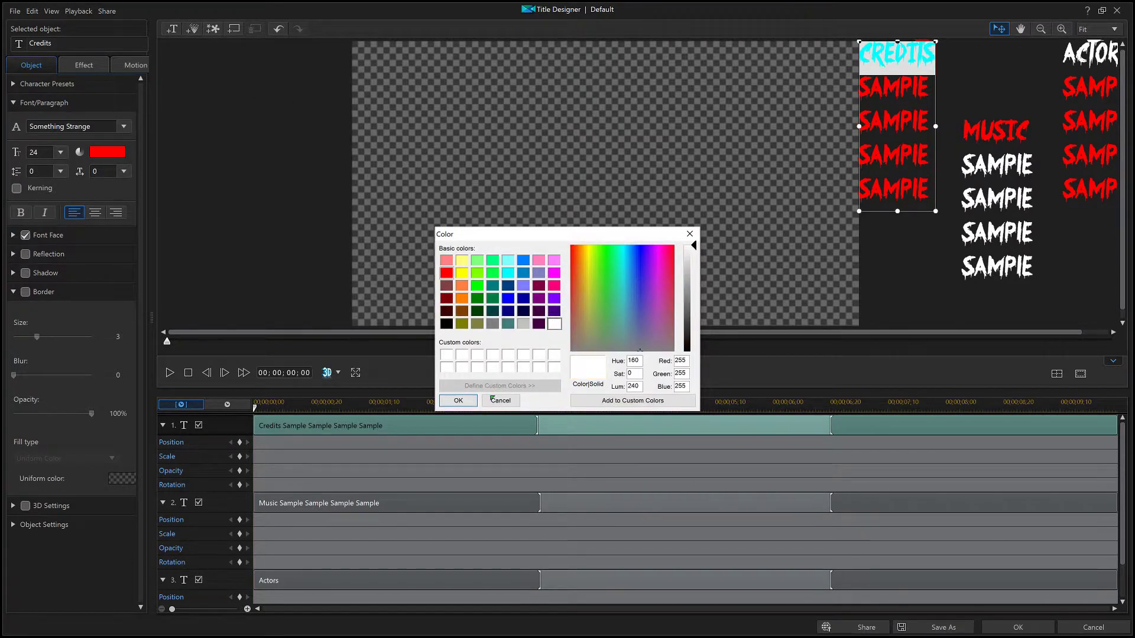
click(458, 401)
click(720, 222)
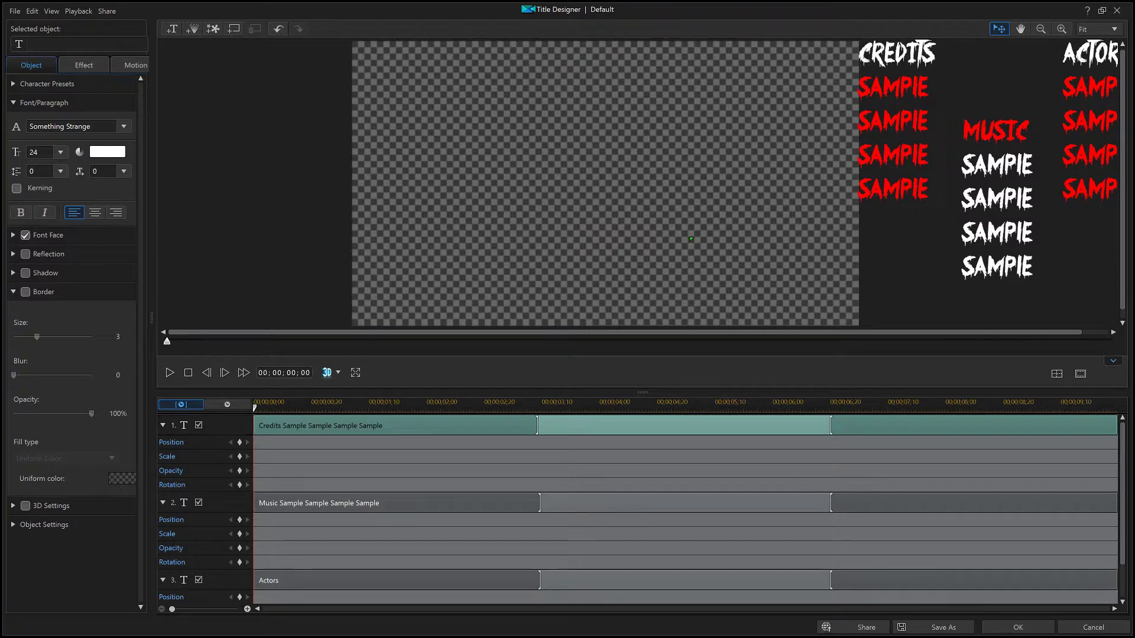
Copy all text of the Music block and paste it into a new text block inside the frame
click(895, 121)
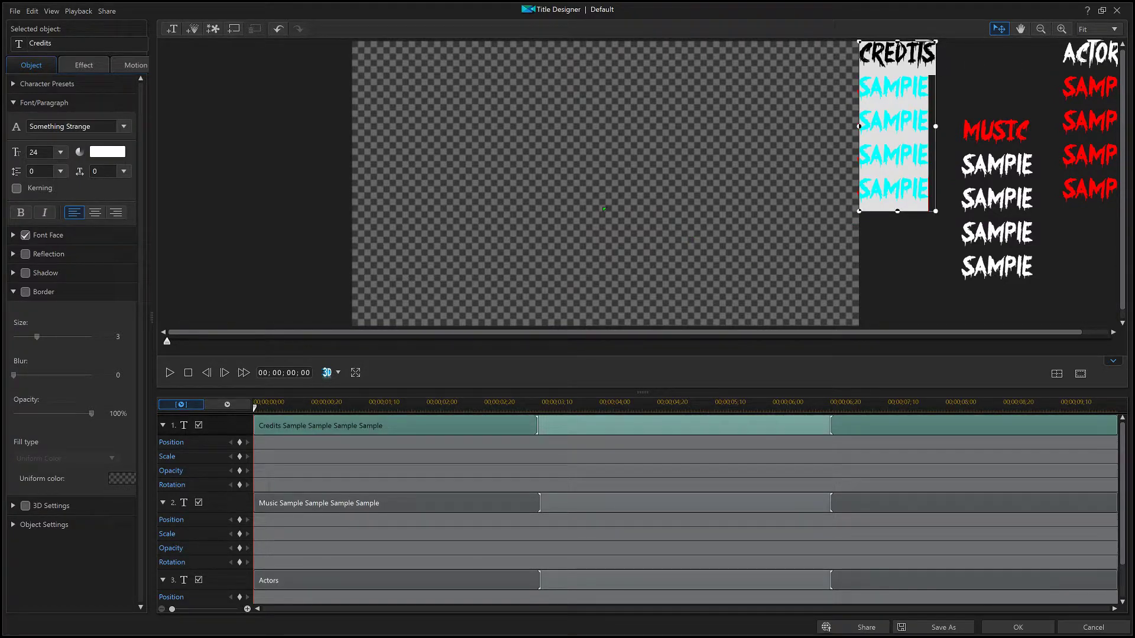
click(998, 189)
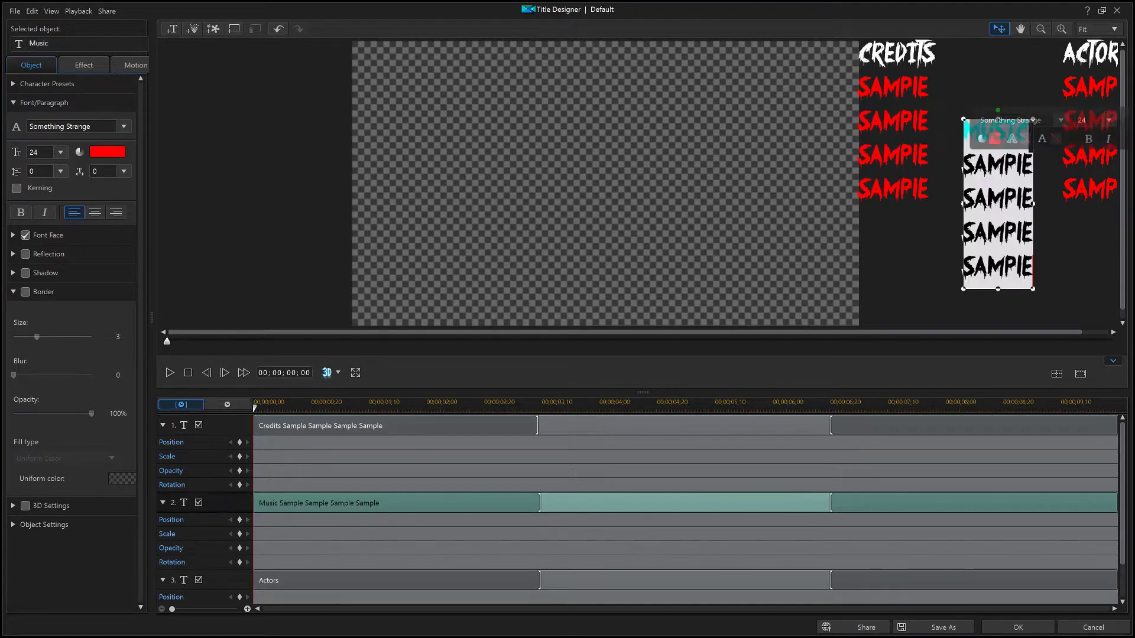
click(579, 201)
click(581, 201)
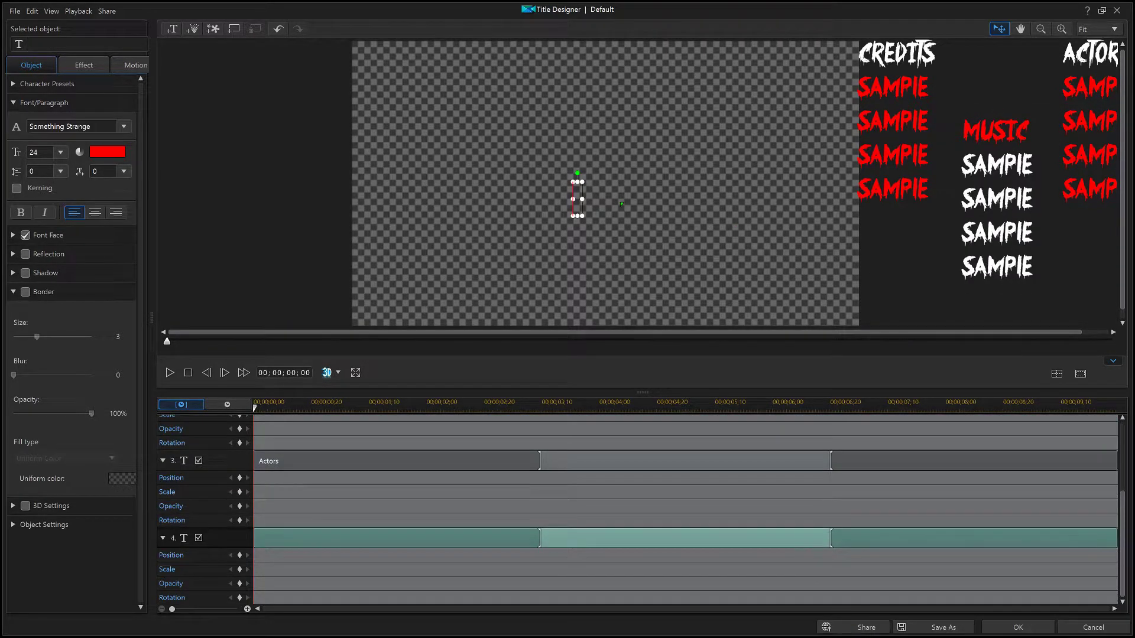
key(ctrl+v)
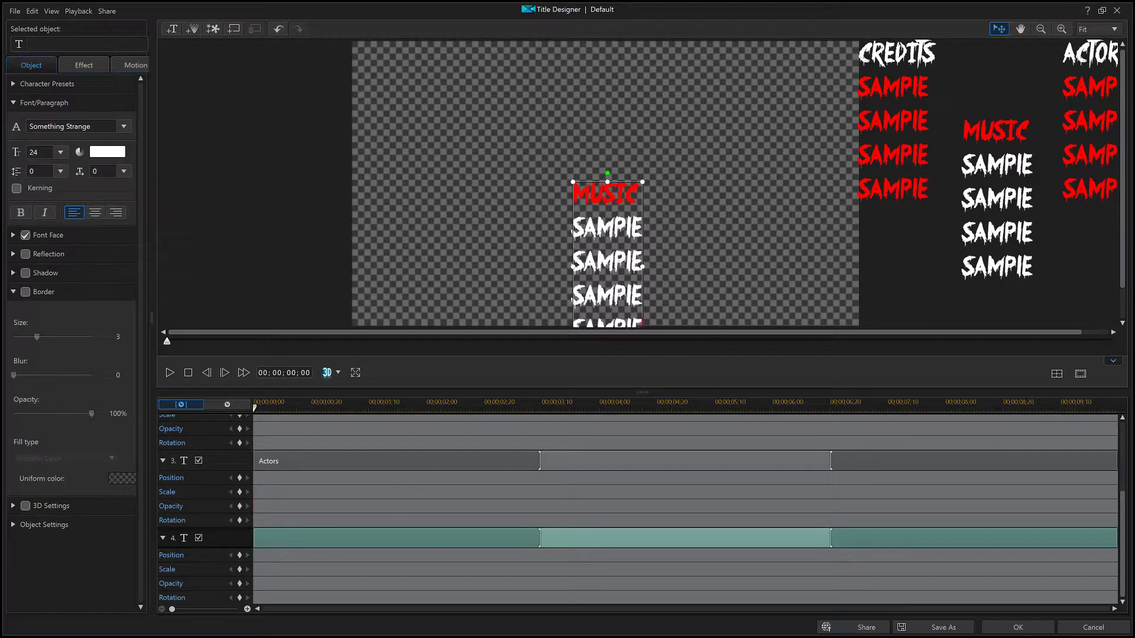
Move the copied Music block outside the frame, right of the Actors block and roughly level with the first Music block
drag(595, 181, 1134, 128)
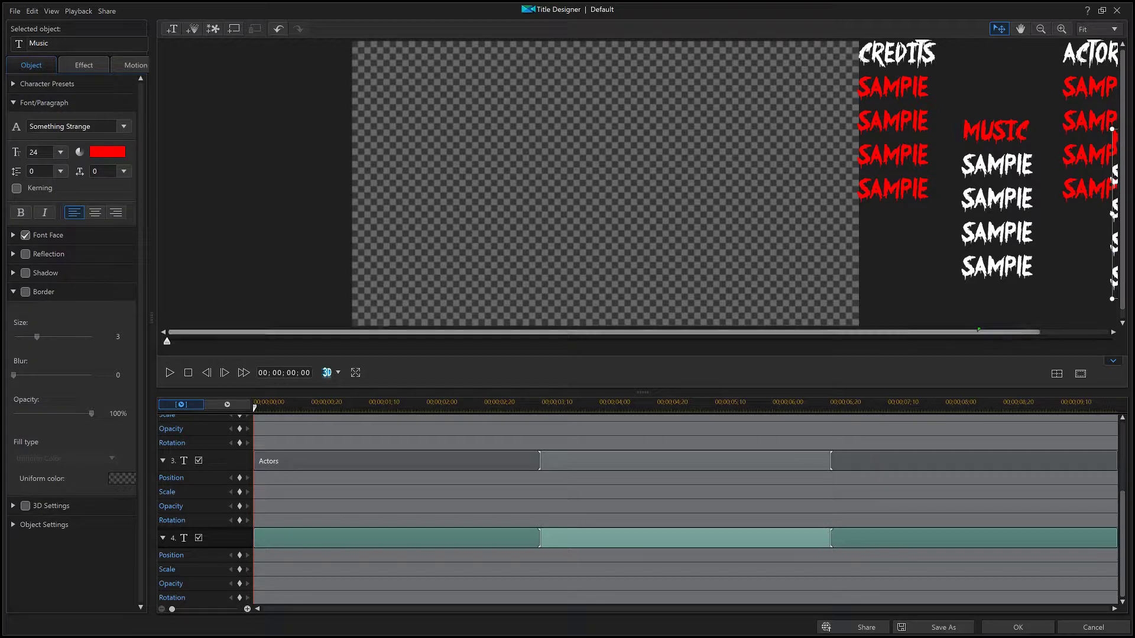
drag(979, 334, 1049, 334)
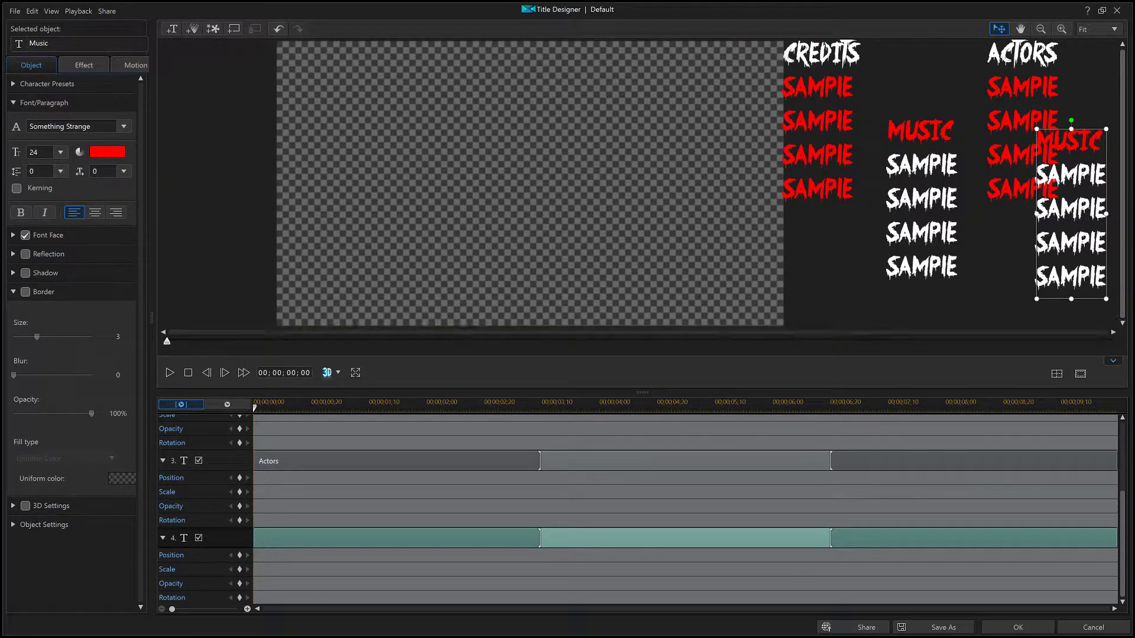
drag(1053, 127, 1131, 127)
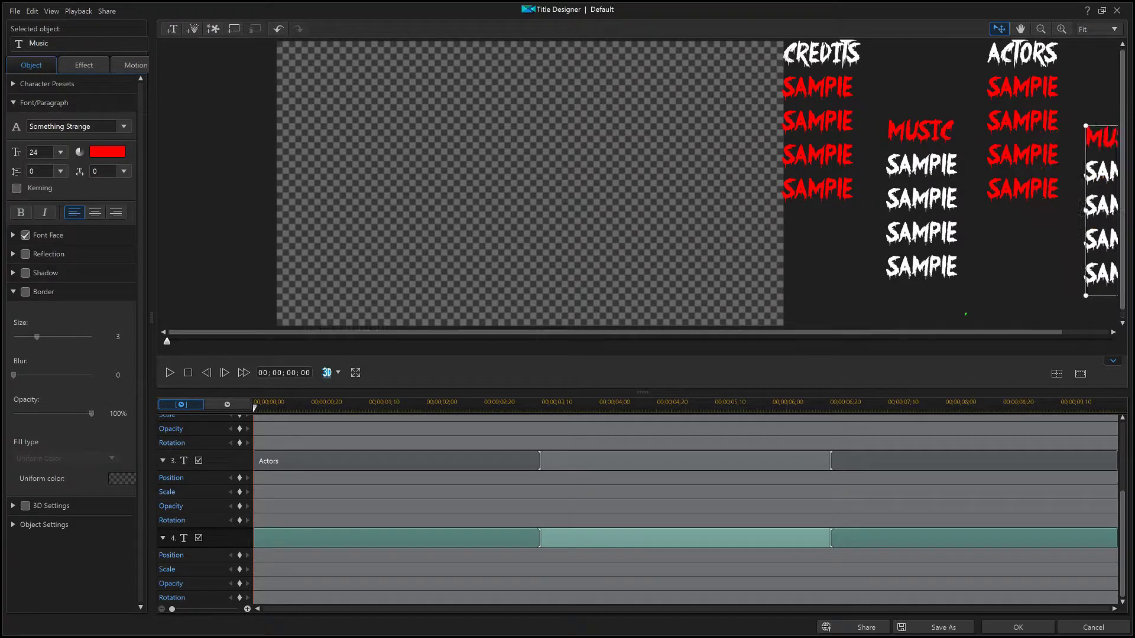
drag(950, 334, 1035, 334)
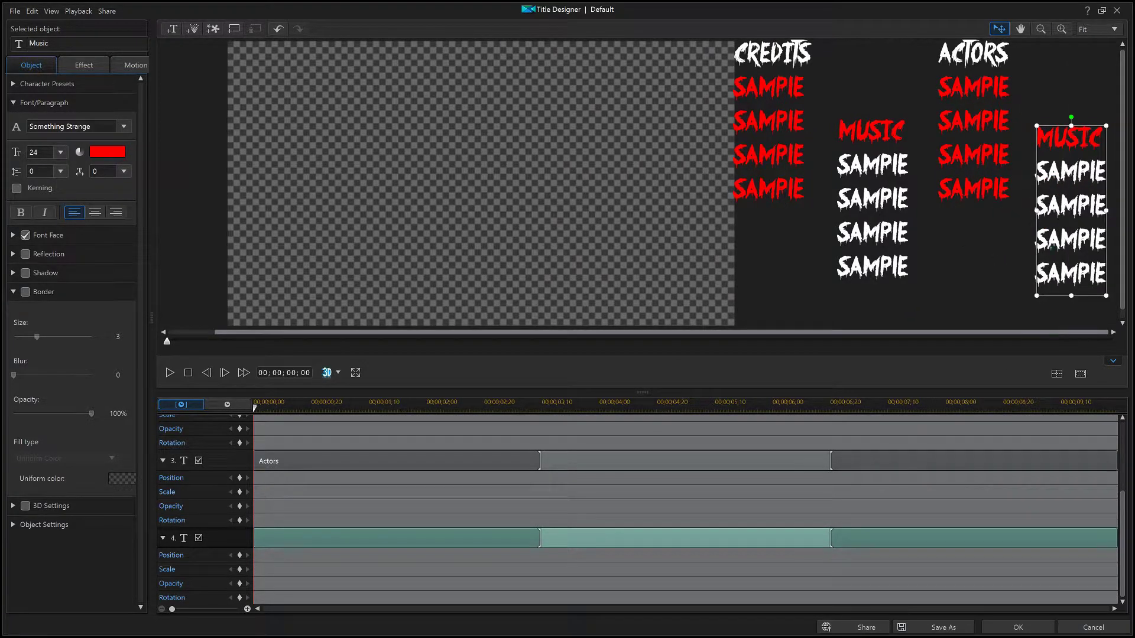
drag(1047, 125, 1048, 126)
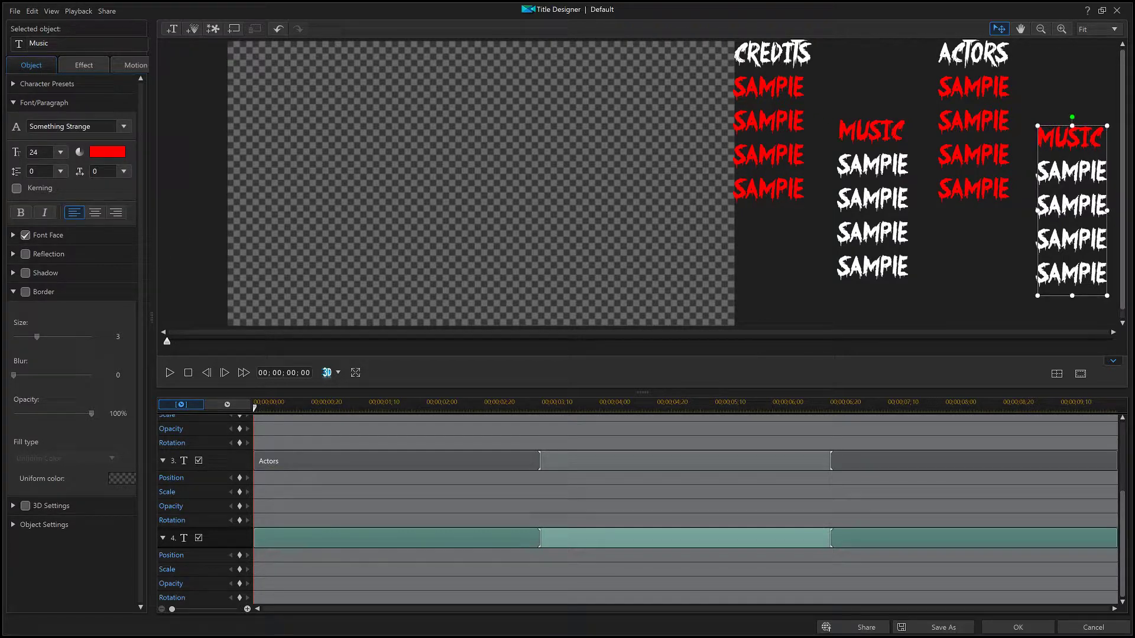
Select all four text blocks together and add a Position keyframe for them at the start of the title
click(788, 124)
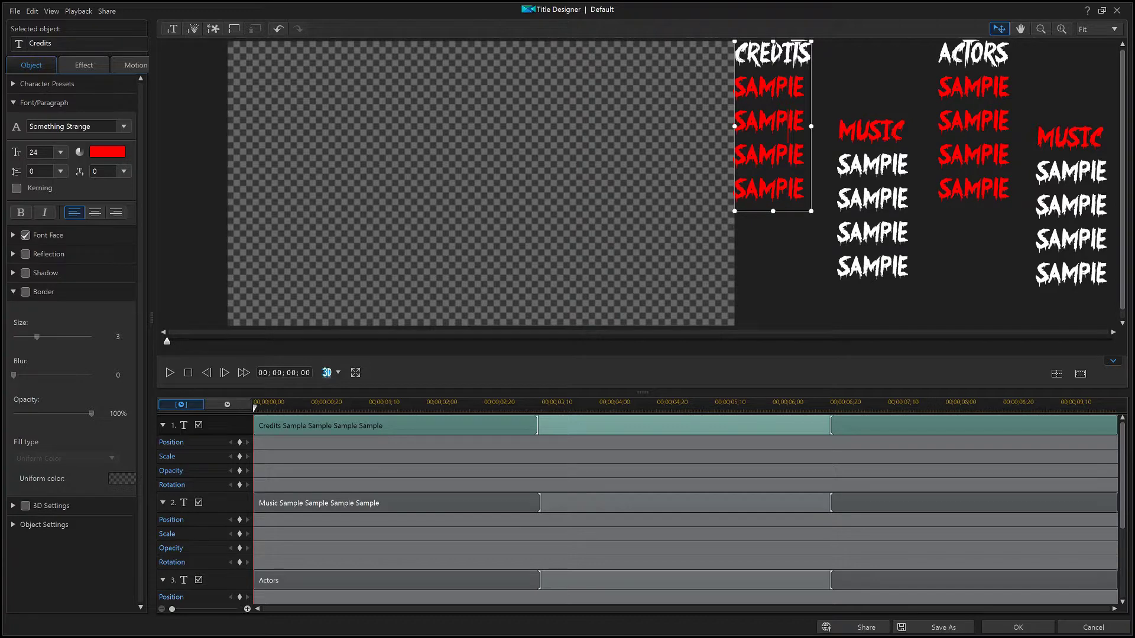
double_click(758, 124)
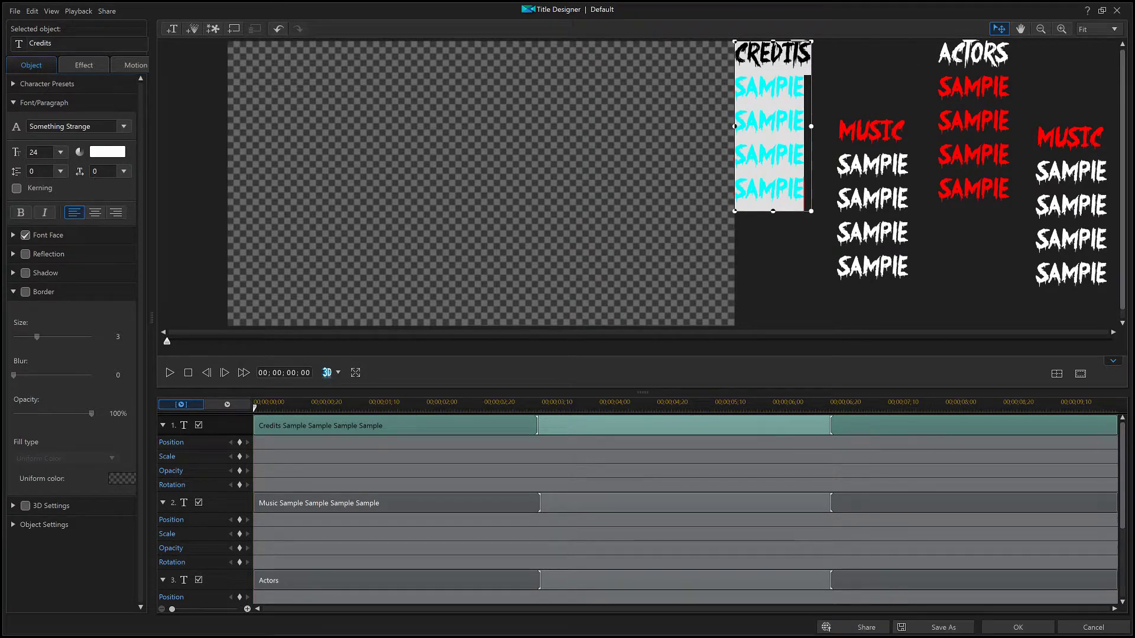
click(845, 88)
click(777, 126)
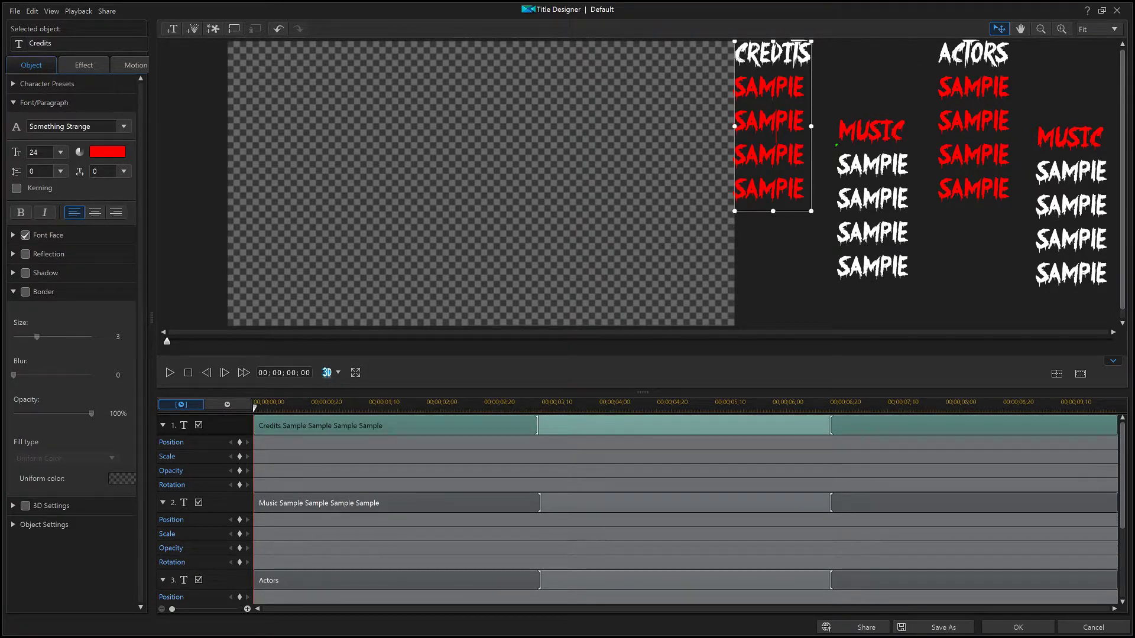
ctrl+click(873, 166)
ctrl+click(973, 155)
ctrl+click(1072, 171)
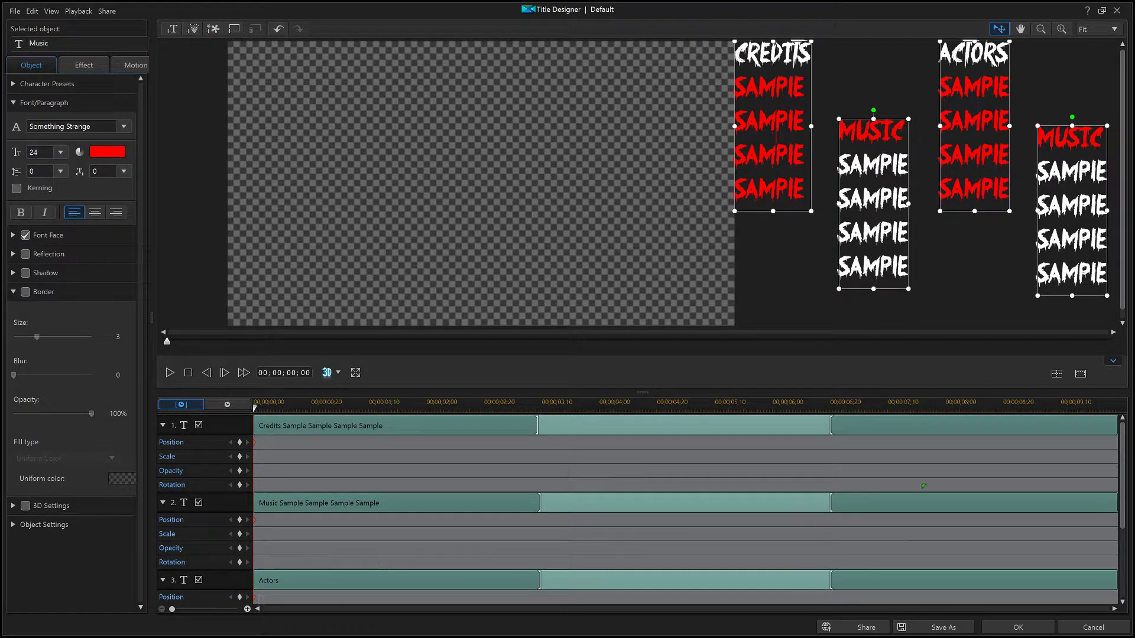
scroll(685, 508, down, 3)
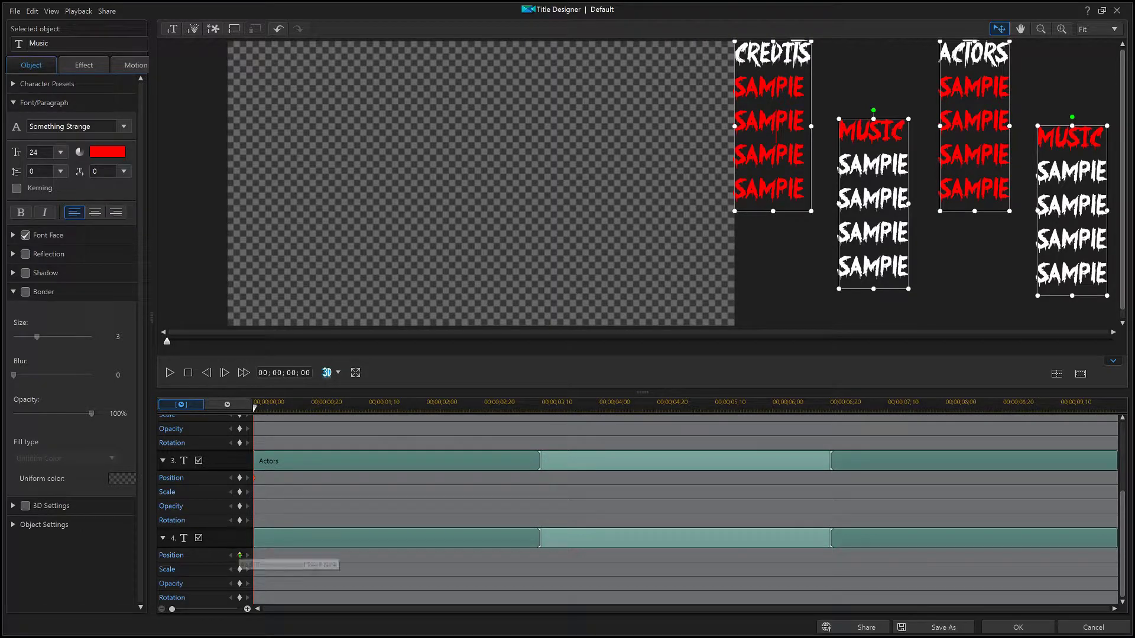
click(240, 556)
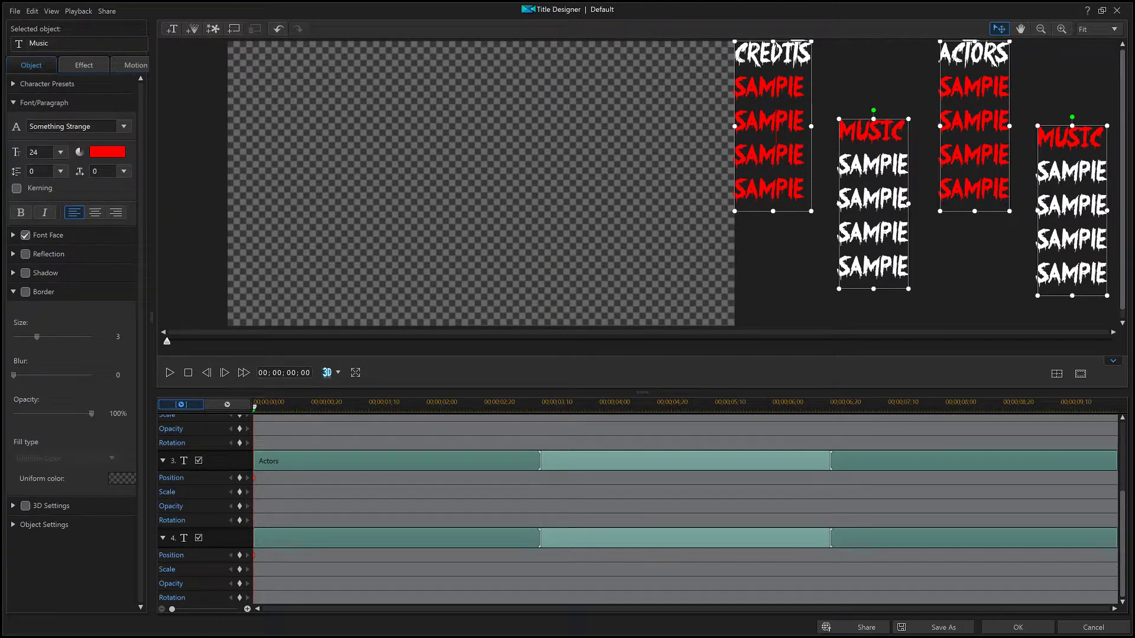
At 00;00;10;00, move all four text blocks completely past the frame's left edge, and preview the animation from the start
drag(255, 409, 1132, 424)
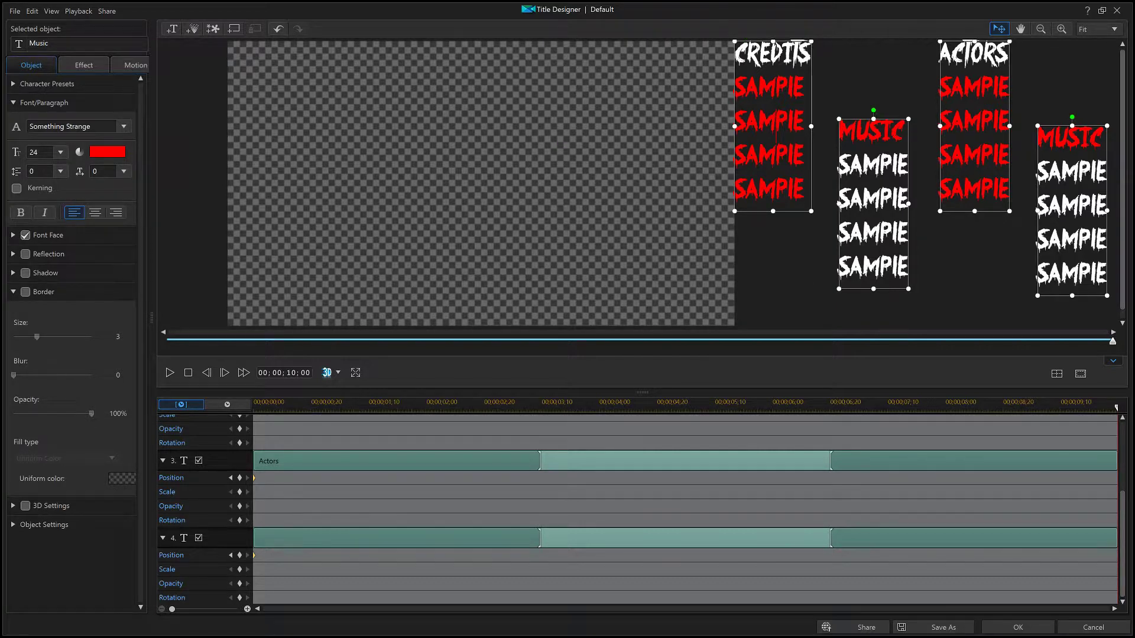
drag(749, 40, 168, 43)
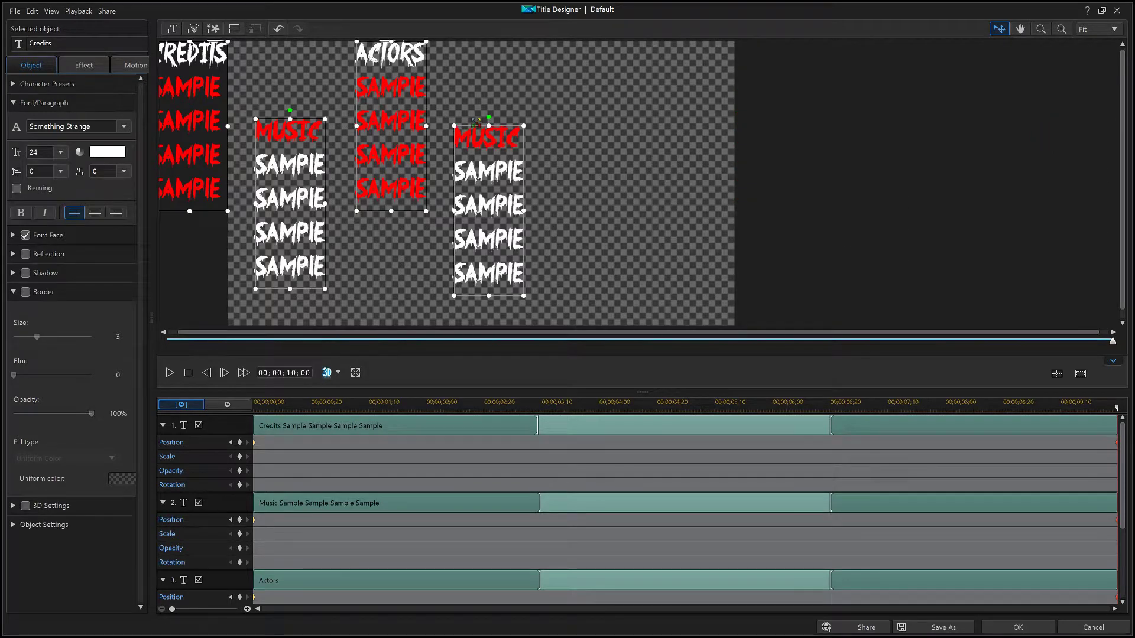
drag(468, 124, 155, 143)
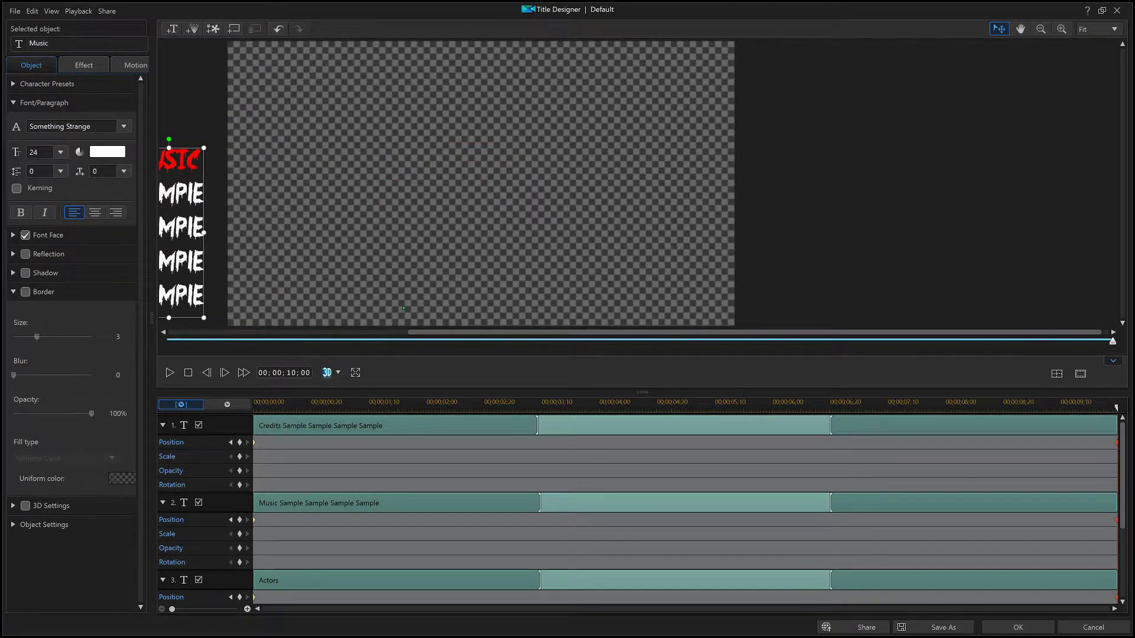
drag(426, 332, 121, 303)
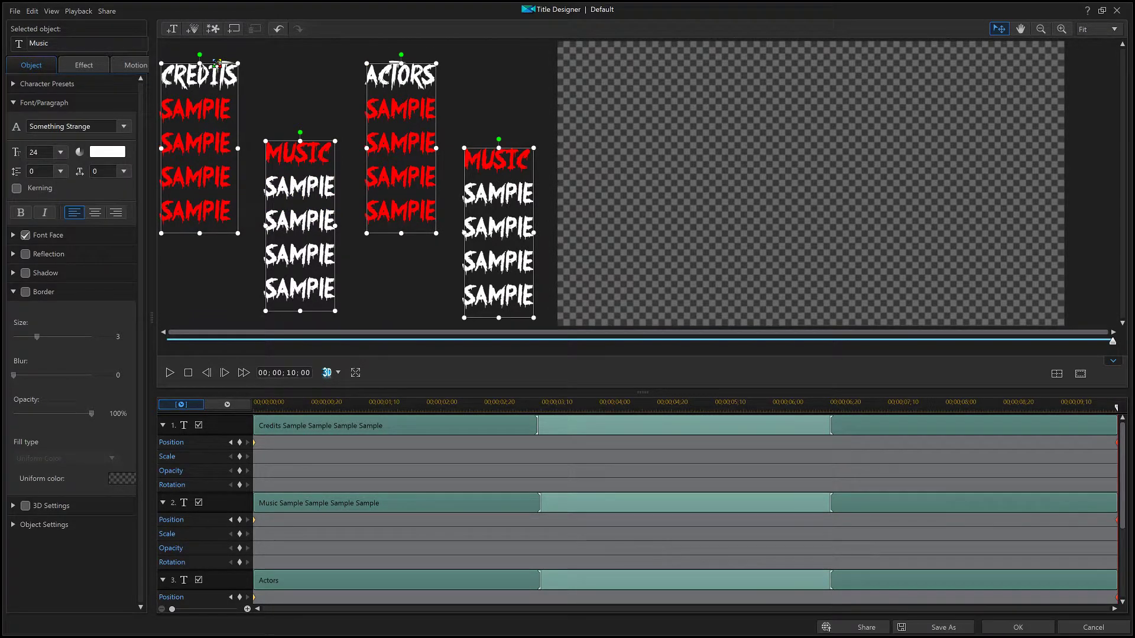
drag(279, 139, 273, 114)
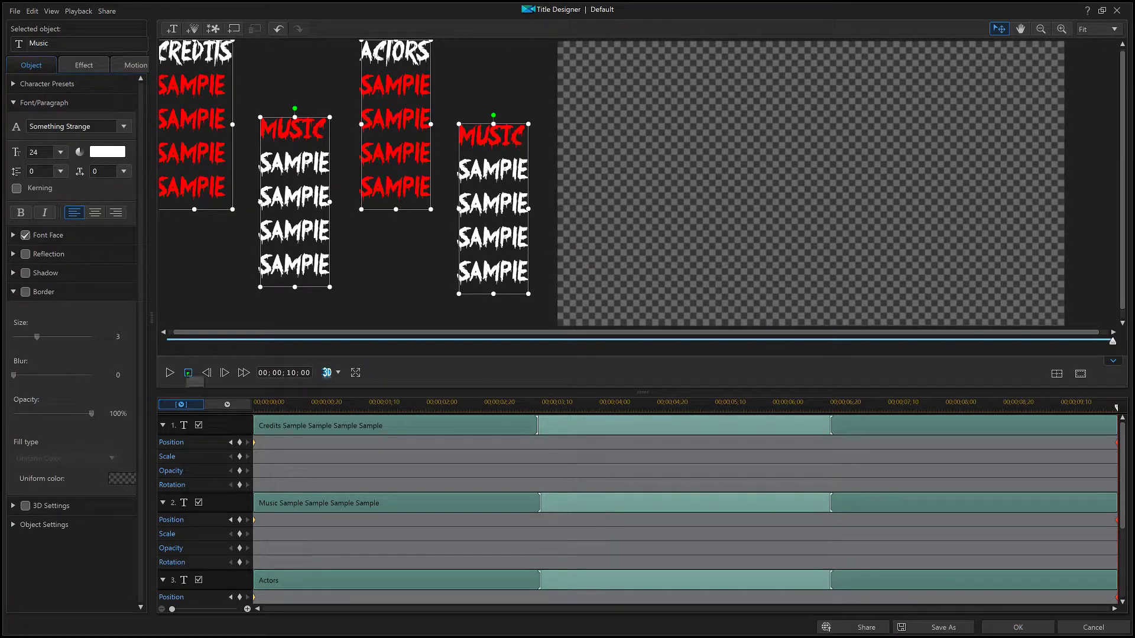
click(188, 373)
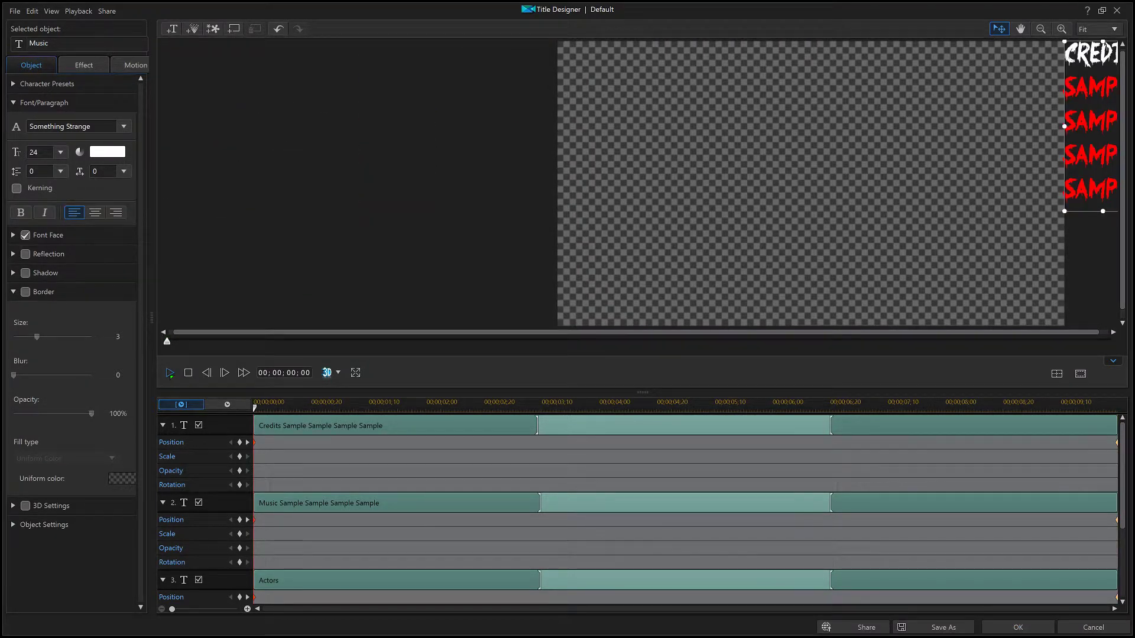
click(170, 372)
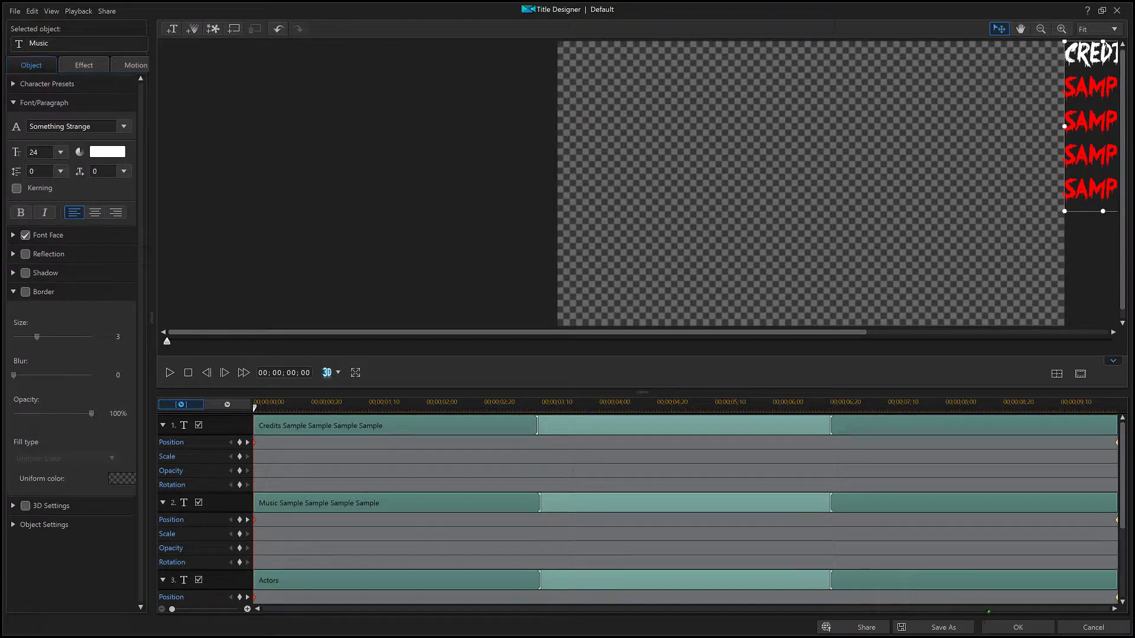
Save the title as a custom template named test and return to the title library
click(940, 627)
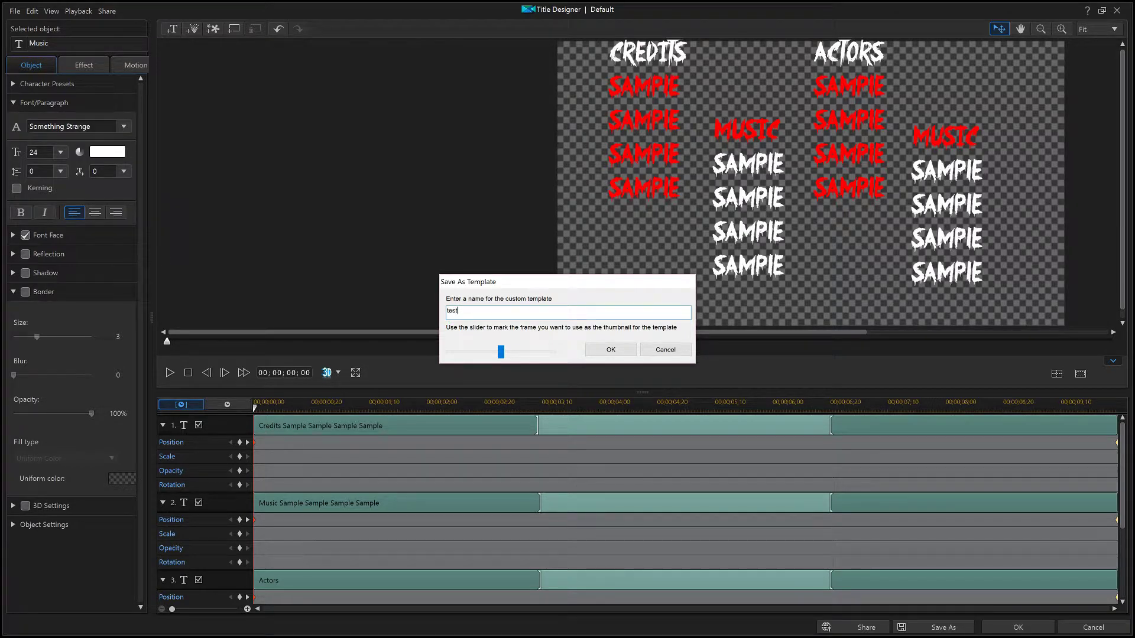
click(604, 353)
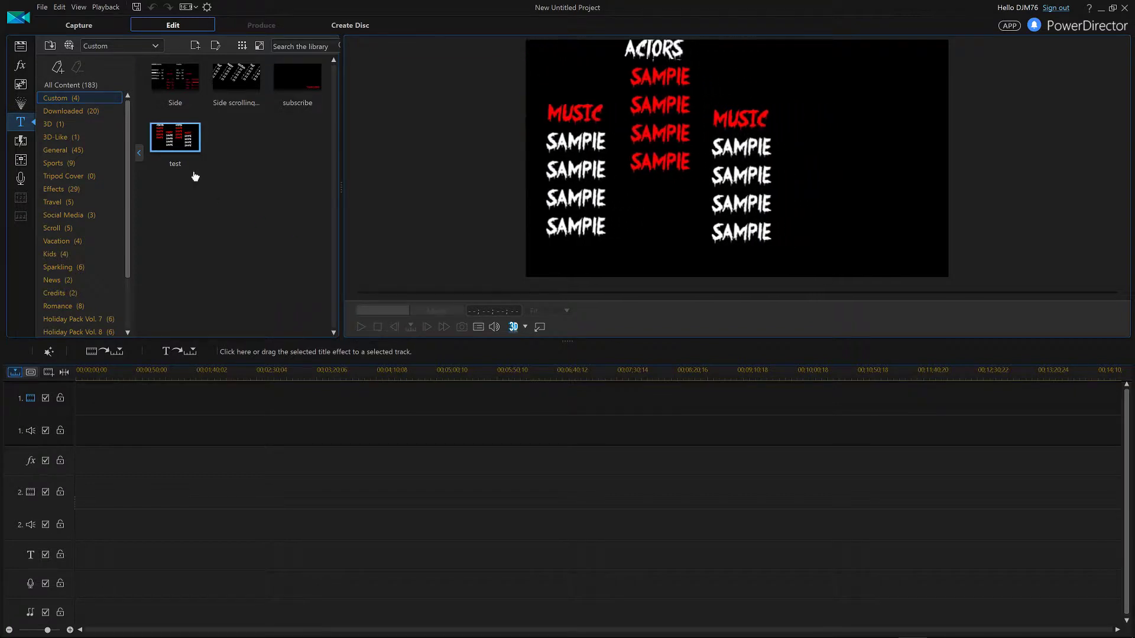
Preview the custom title templates Side, Side scrolling and test in the library
mouse_move(177, 89)
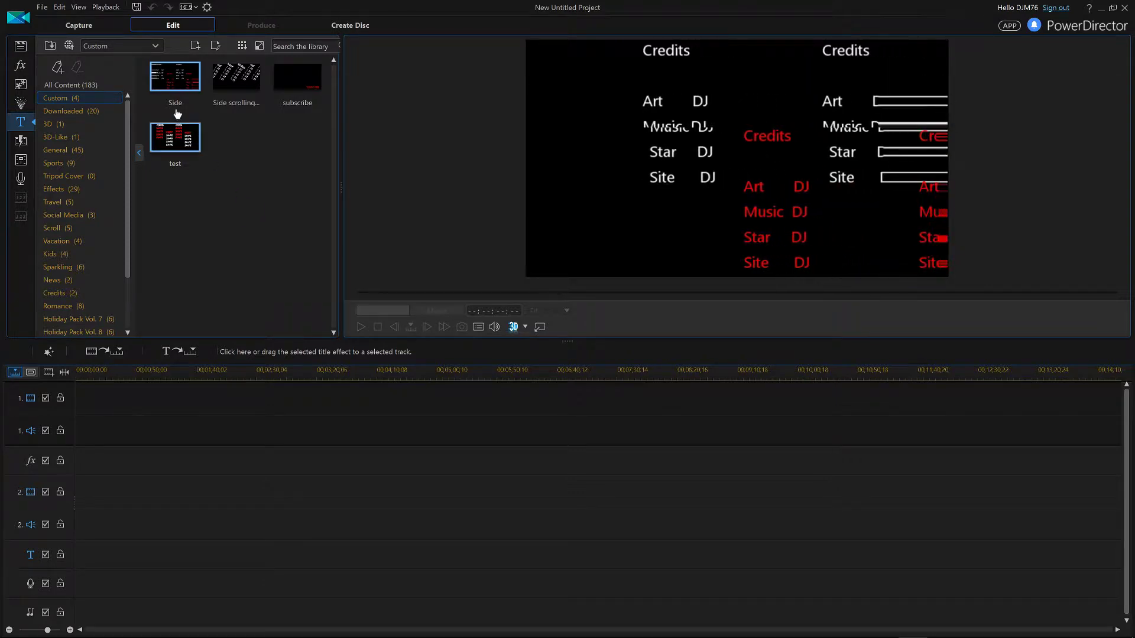
click(227, 78)
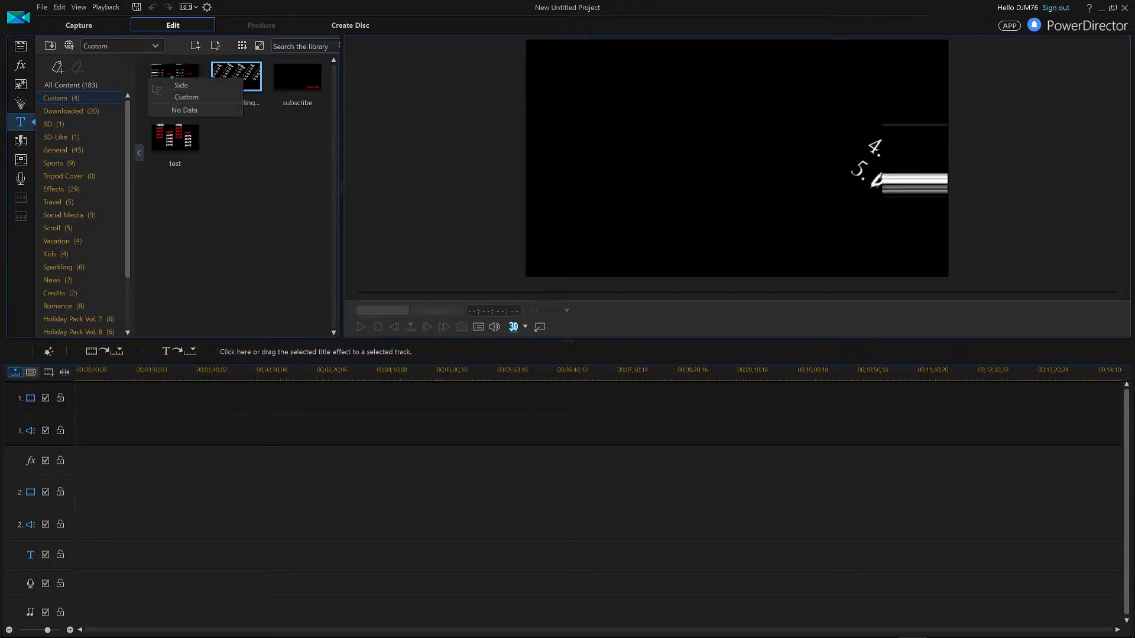
click(173, 80)
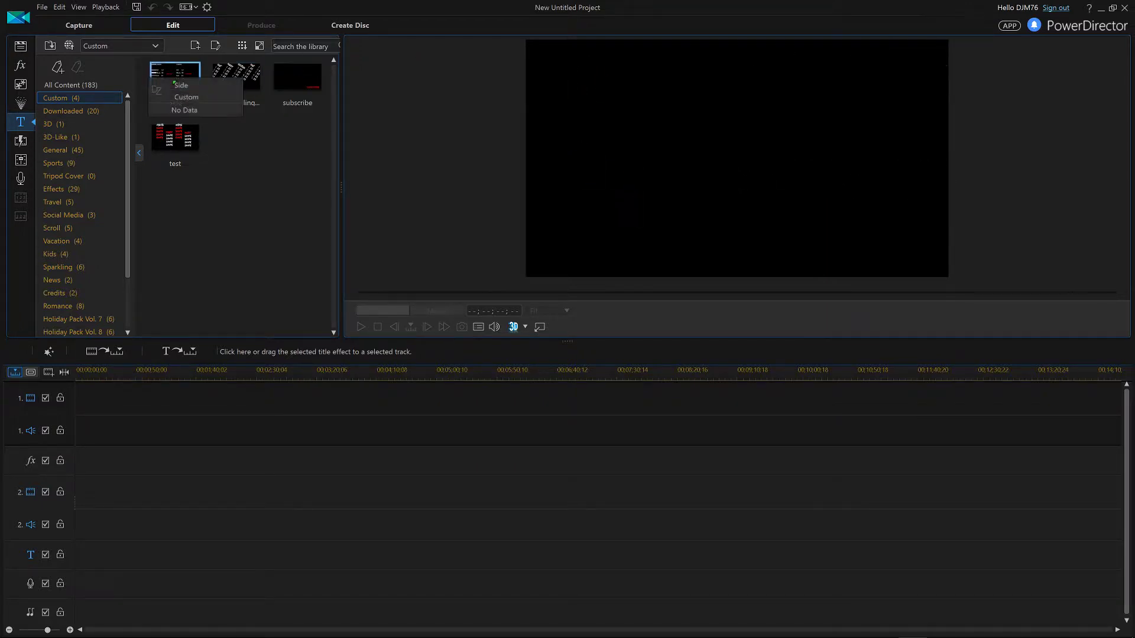
click(168, 143)
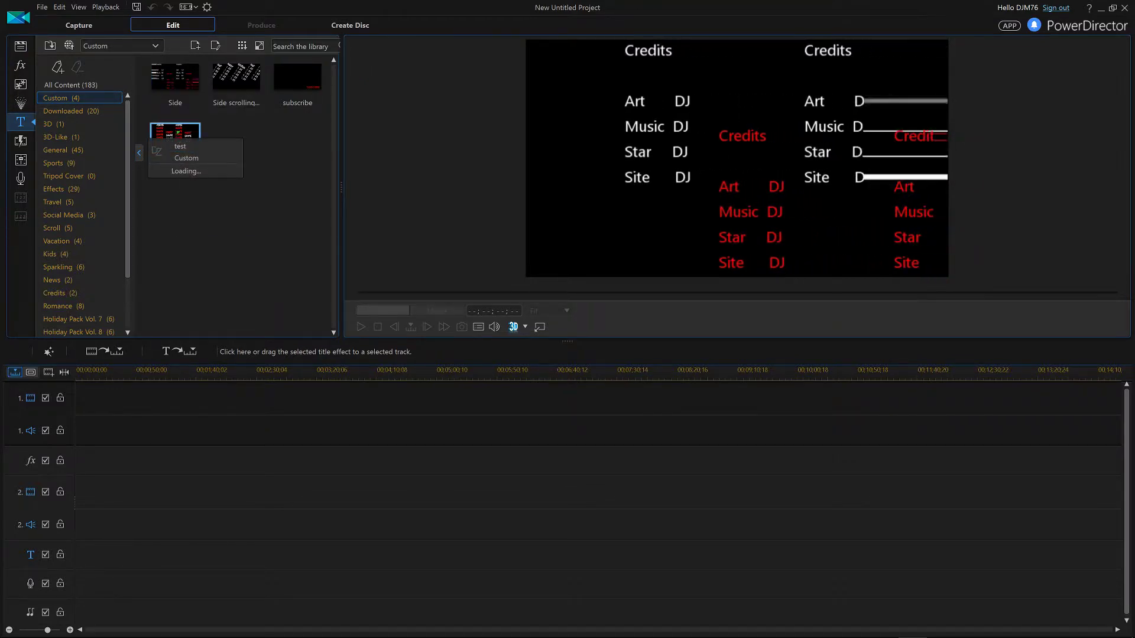
Open the test title template for modification and bring all four text blocks into view
right_click(176, 132)
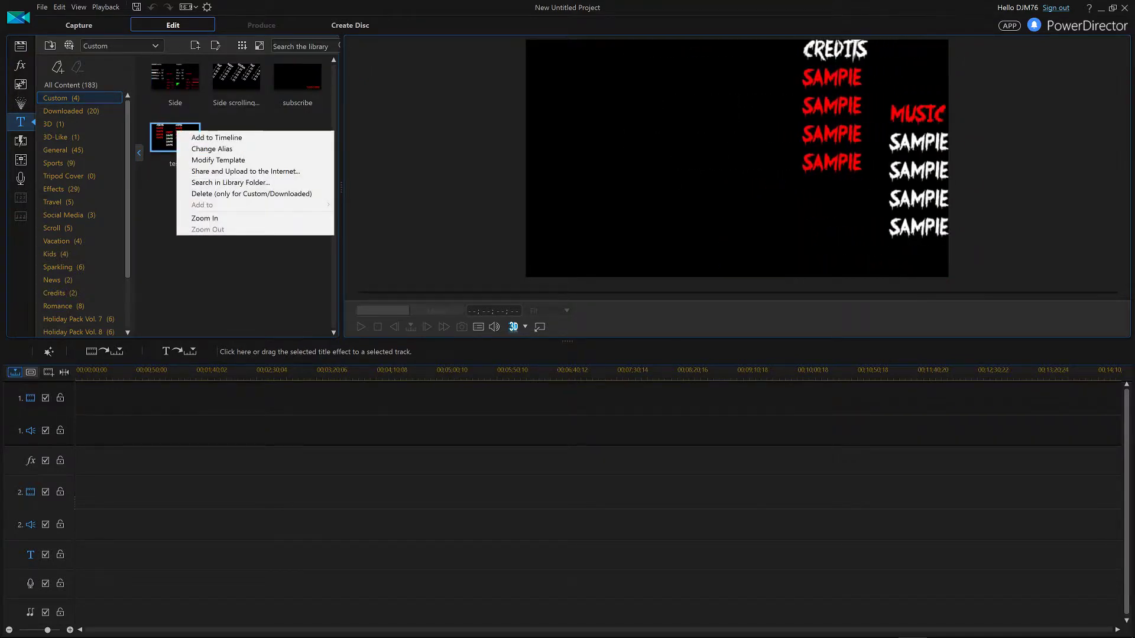
click(214, 45)
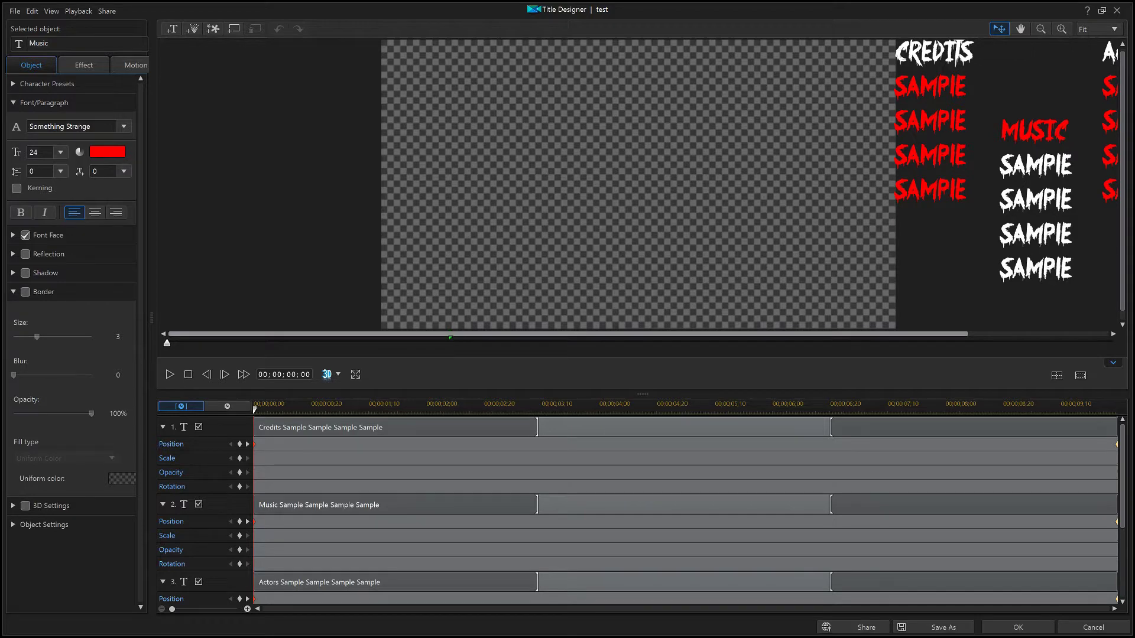
drag(650, 334, 790, 334)
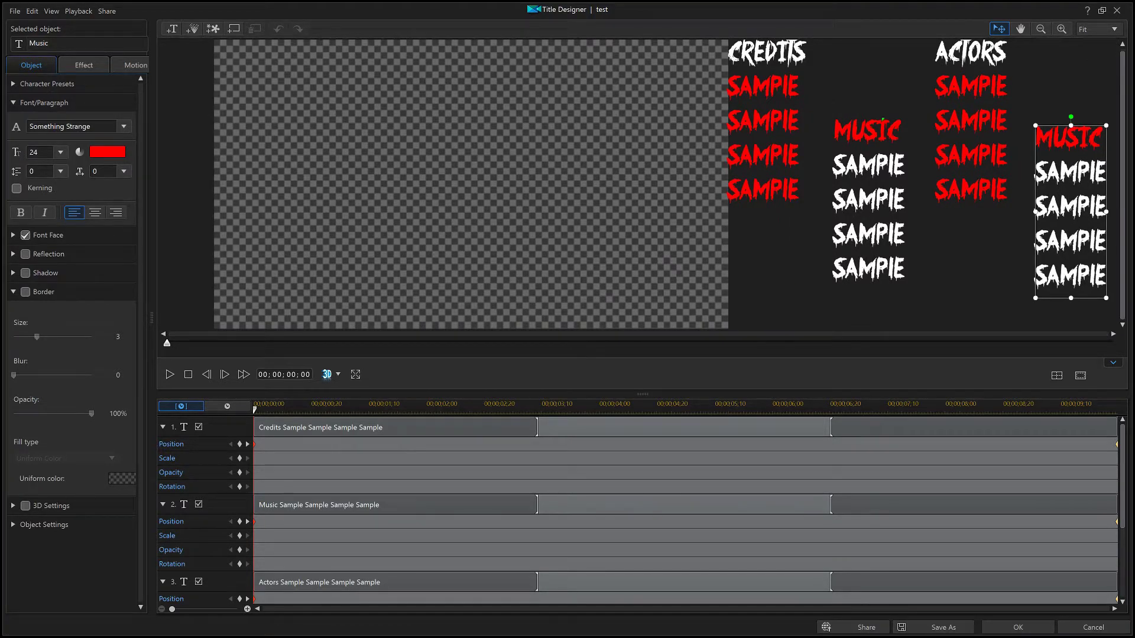
Try tilting the first Music block counter-clockwise, and rotate it back upright
click(868, 200)
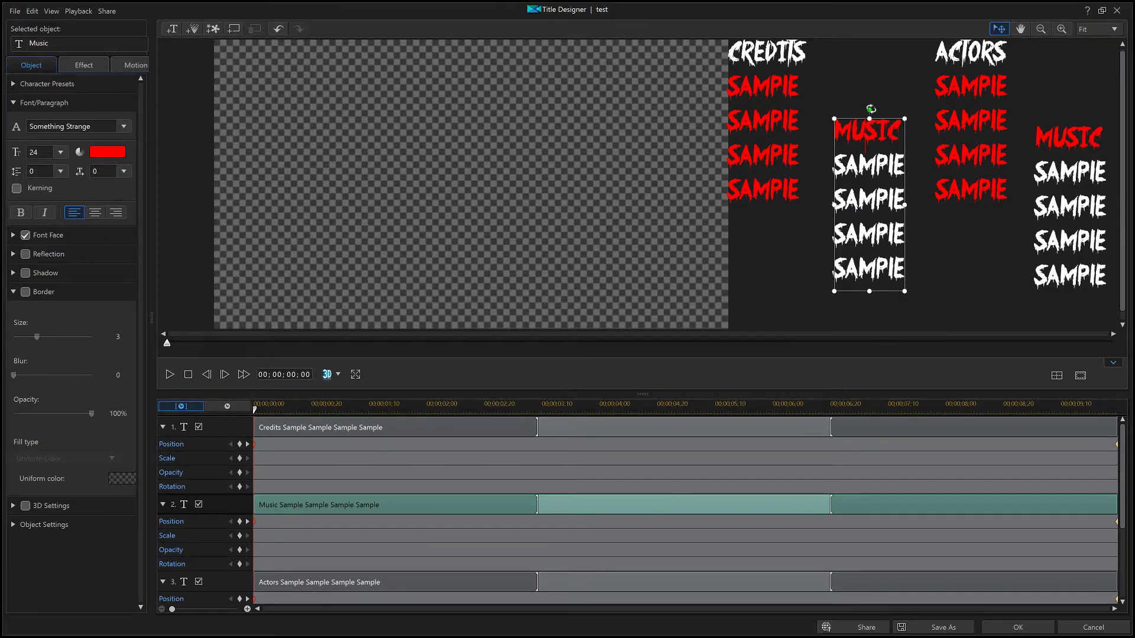
mouse_move(871, 109)
mouse_down()
mouse_move(928, 142)
mouse_move(803, 137)
mouse_up()
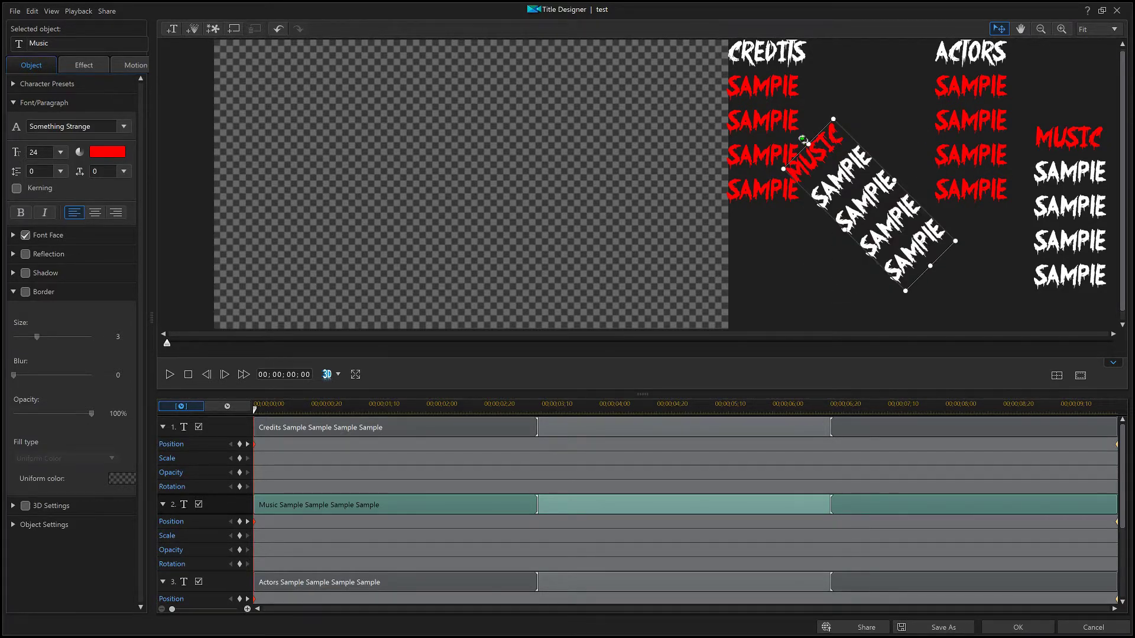
mouse_move(823, 125)
mouse_down()
mouse_move(869, 114)
mouse_move(868, 124)
mouse_up()
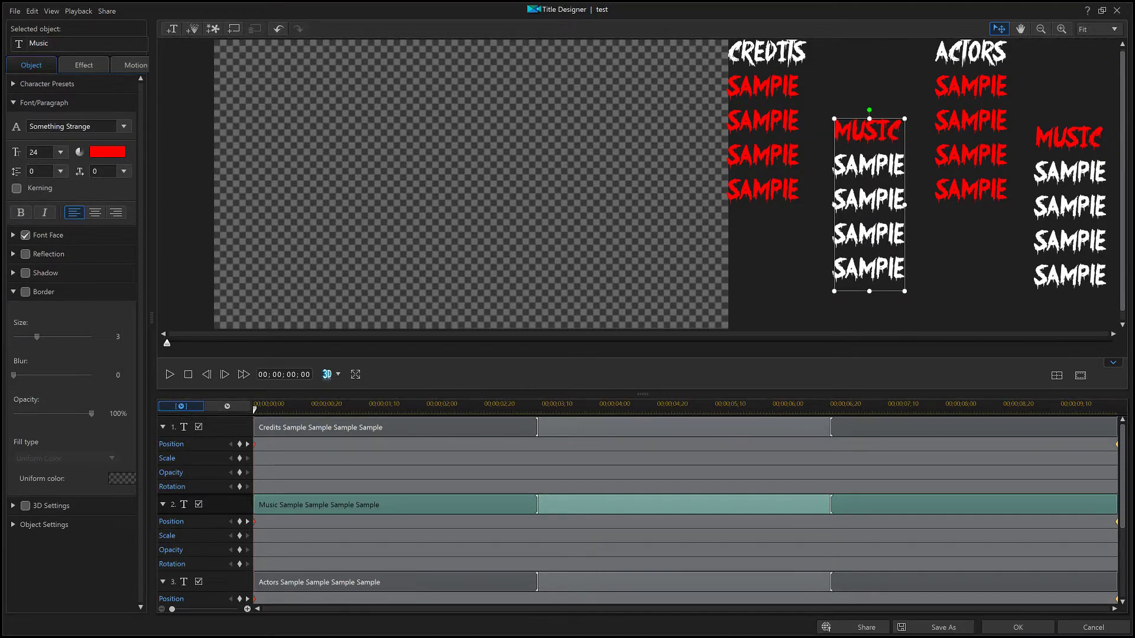
Select all four text blocks together and apply the Conjure - Up starting effect to them
click(770, 129)
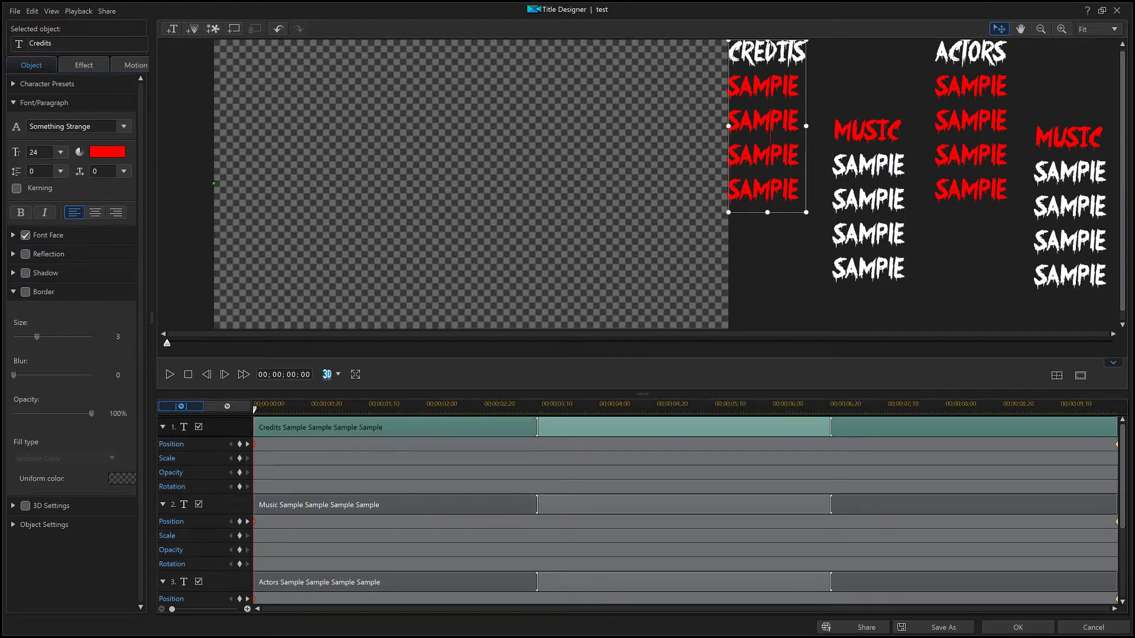
click(74, 68)
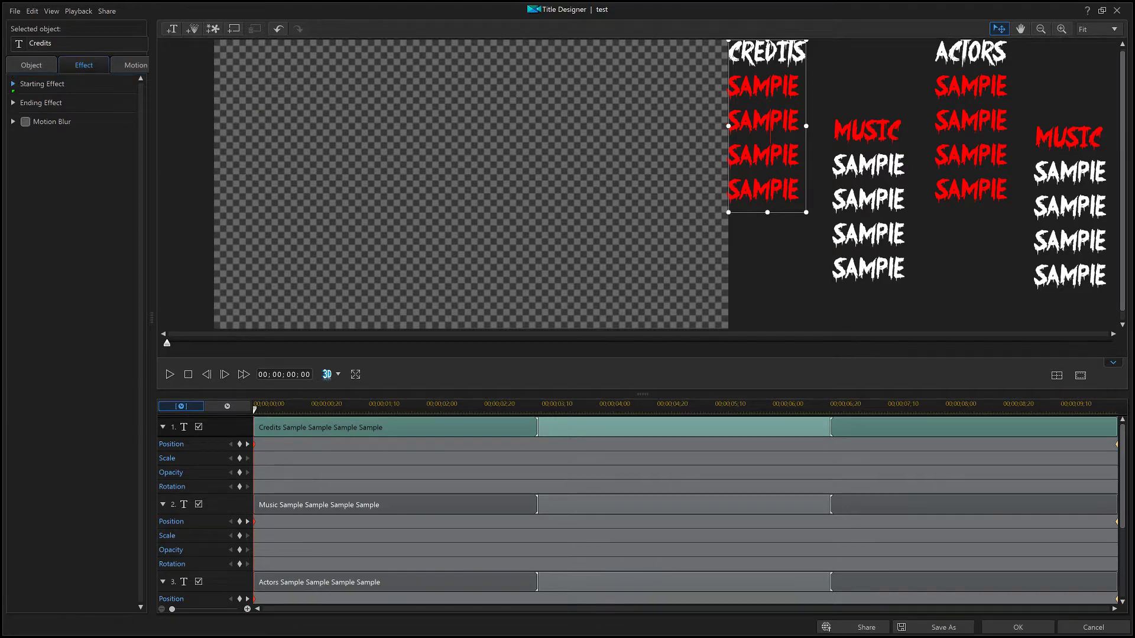
click(13, 84)
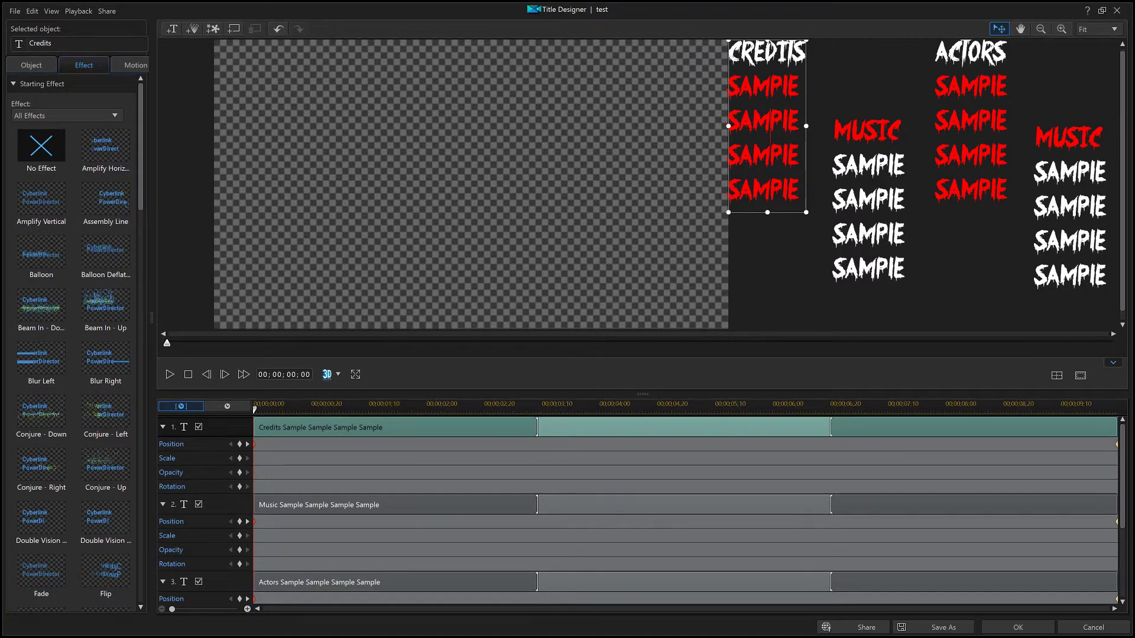
ctrl+click(395, 505)
ctrl+click(936, 151)
ctrl+click(1043, 180)
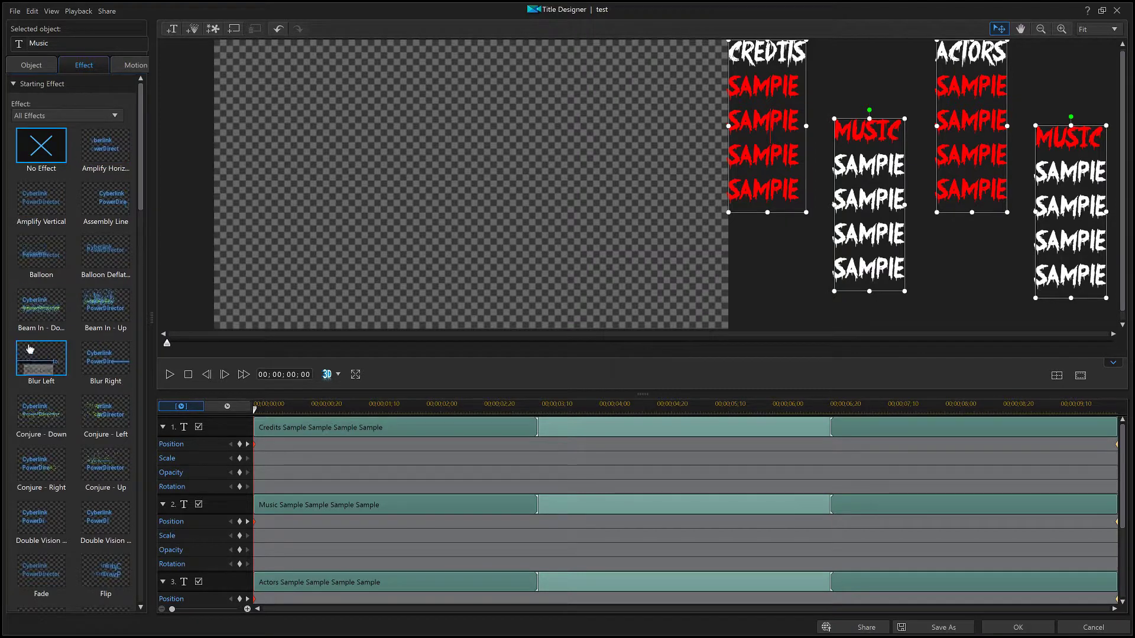
scroll(43, 305, down, 1)
scroll(43, 304, down, 2)
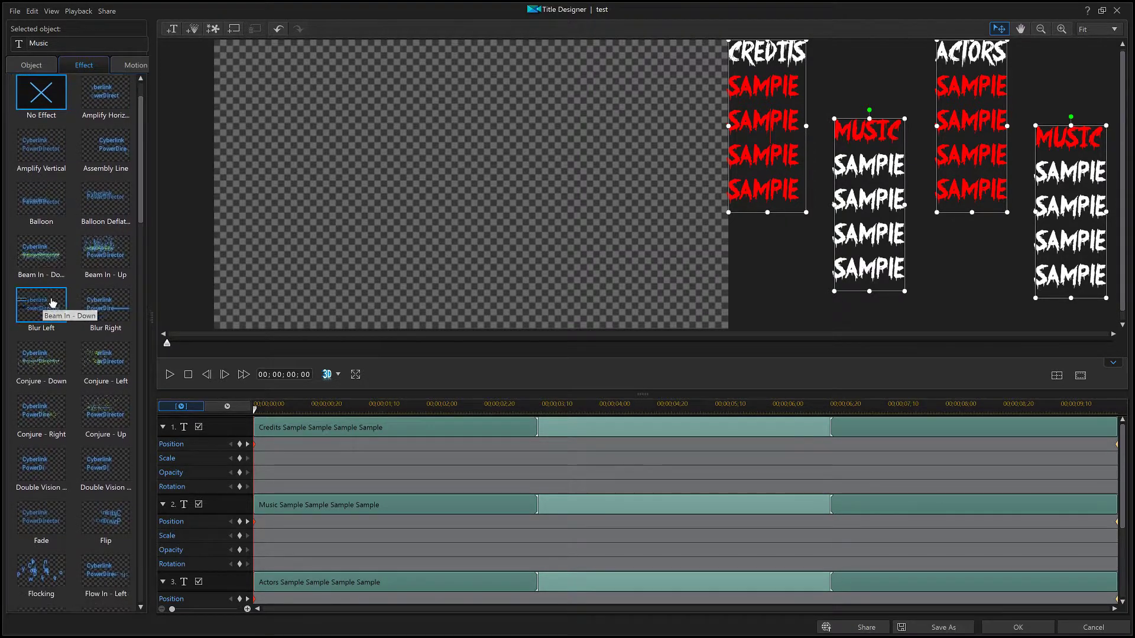
click(93, 415)
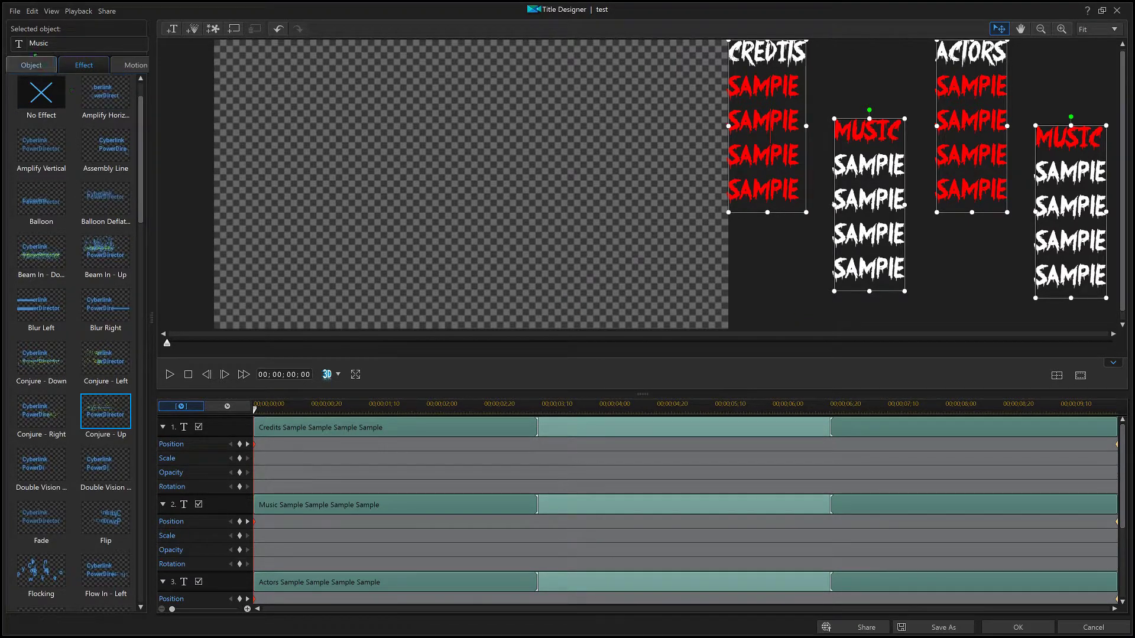
Apply the Hide Left ending effect to the four selected text blocks and preview the title from the start
scroll(74, 296, up, 1)
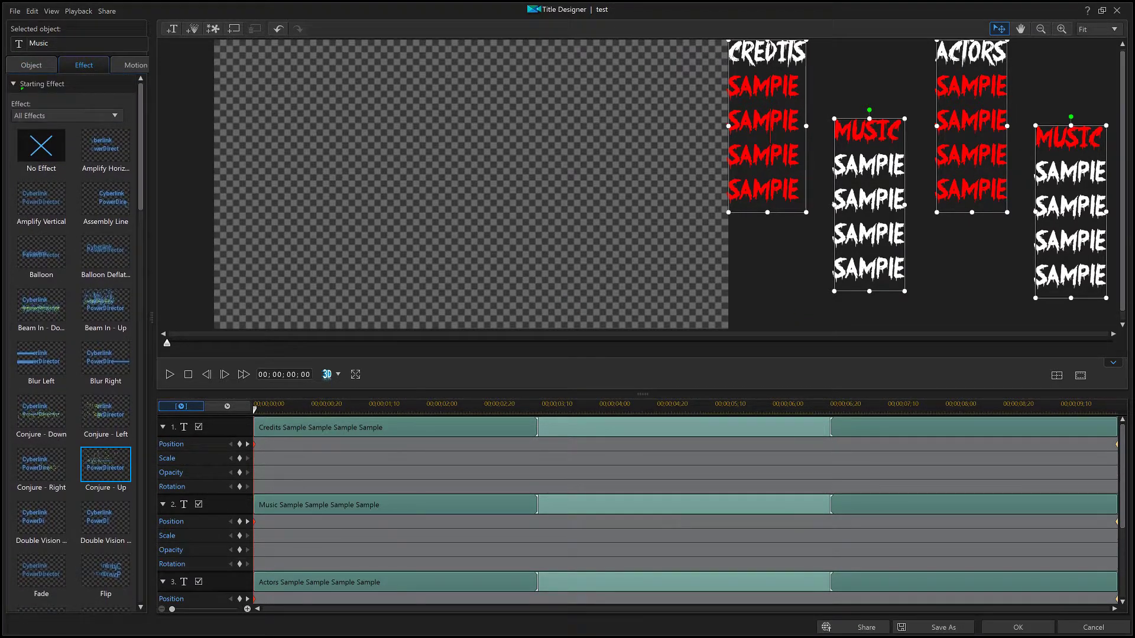
click(13, 84)
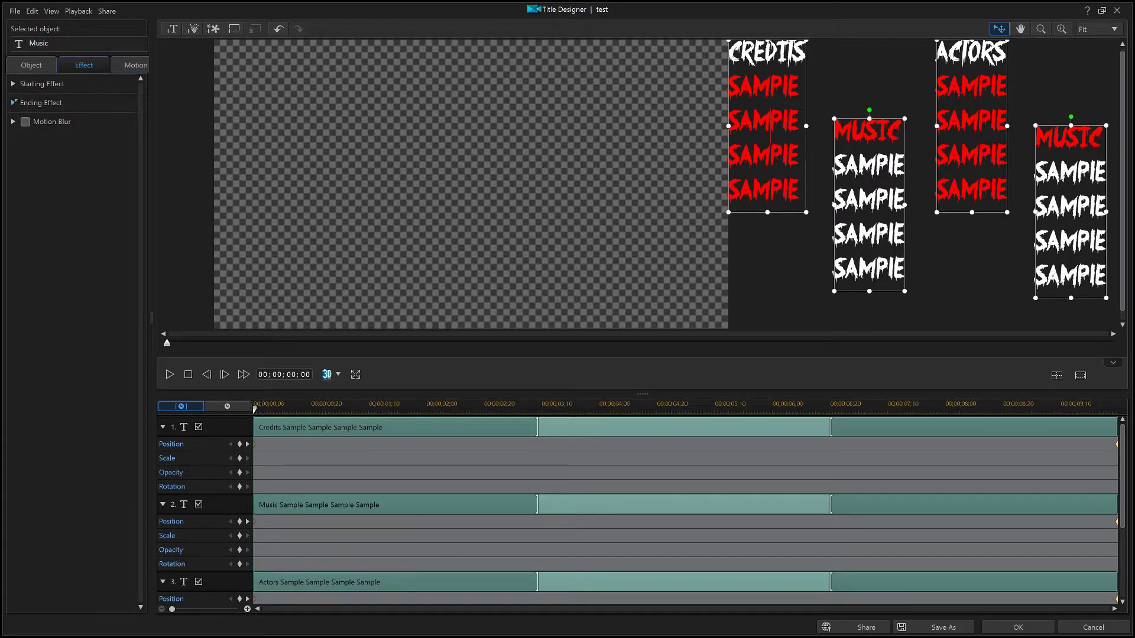
click(41, 102)
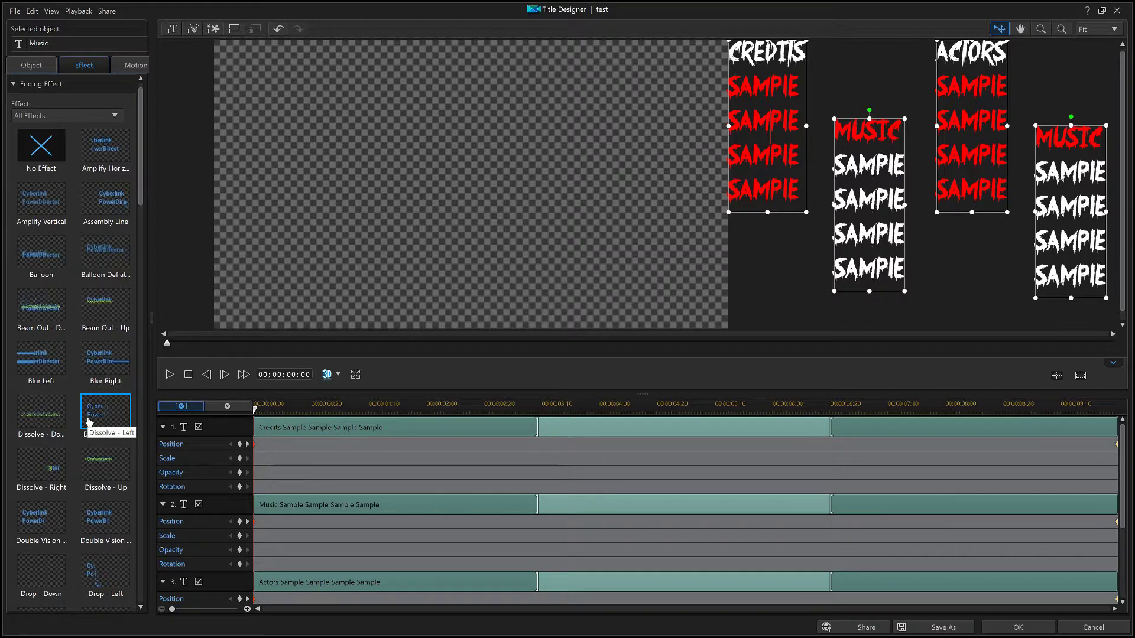
scroll(90, 413, down, 3)
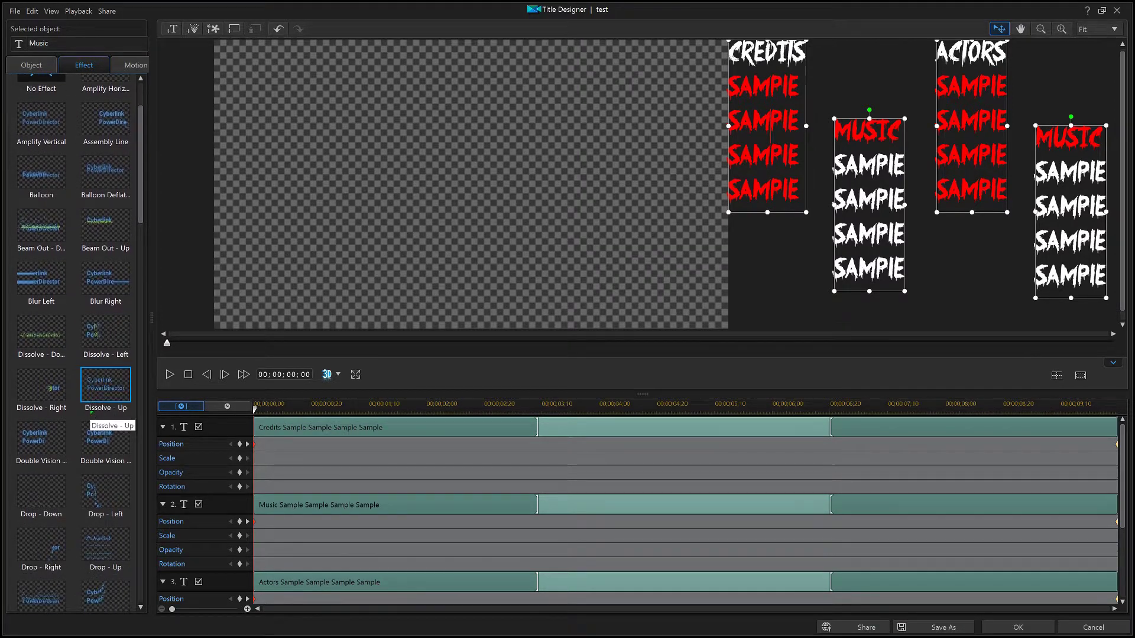
scroll(89, 414, down, 1)
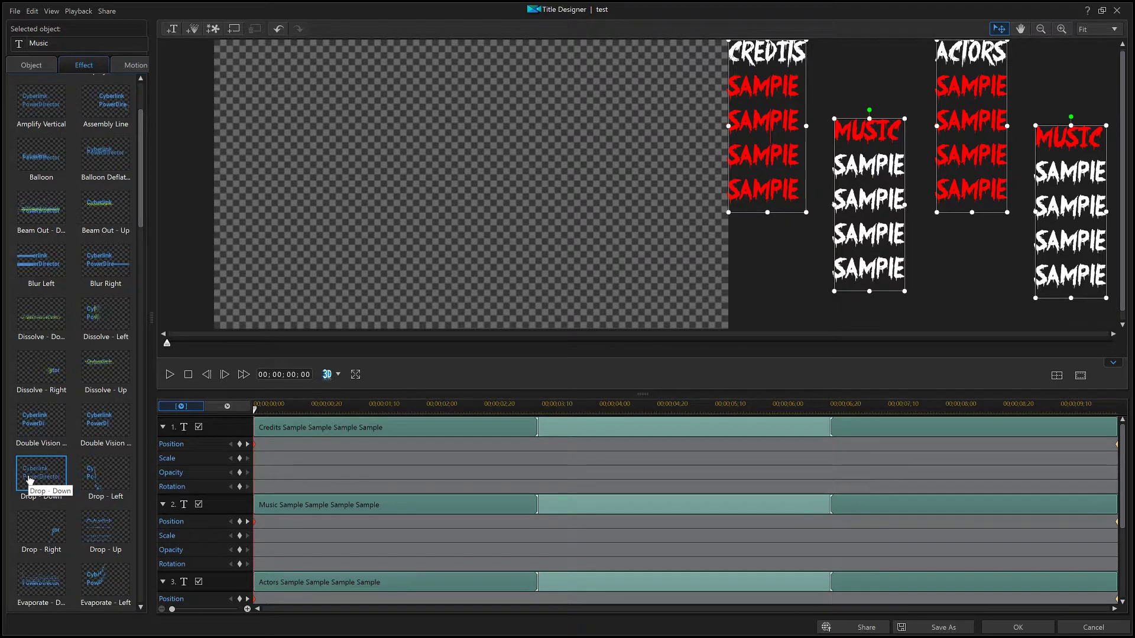
scroll(107, 435, down, 2)
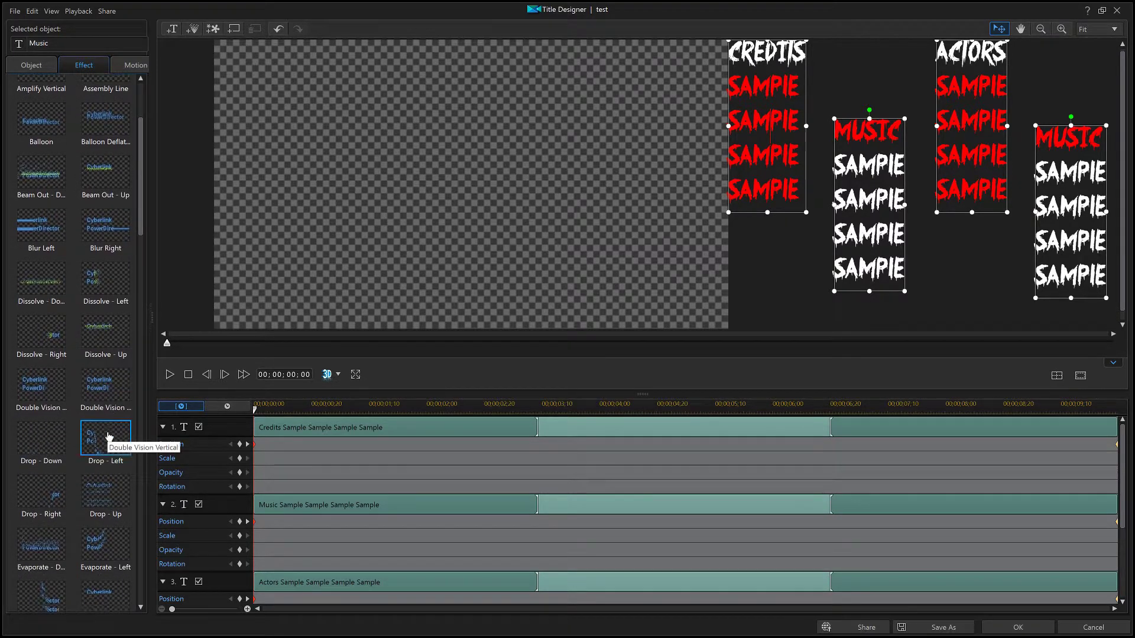
scroll(107, 437, down, 4)
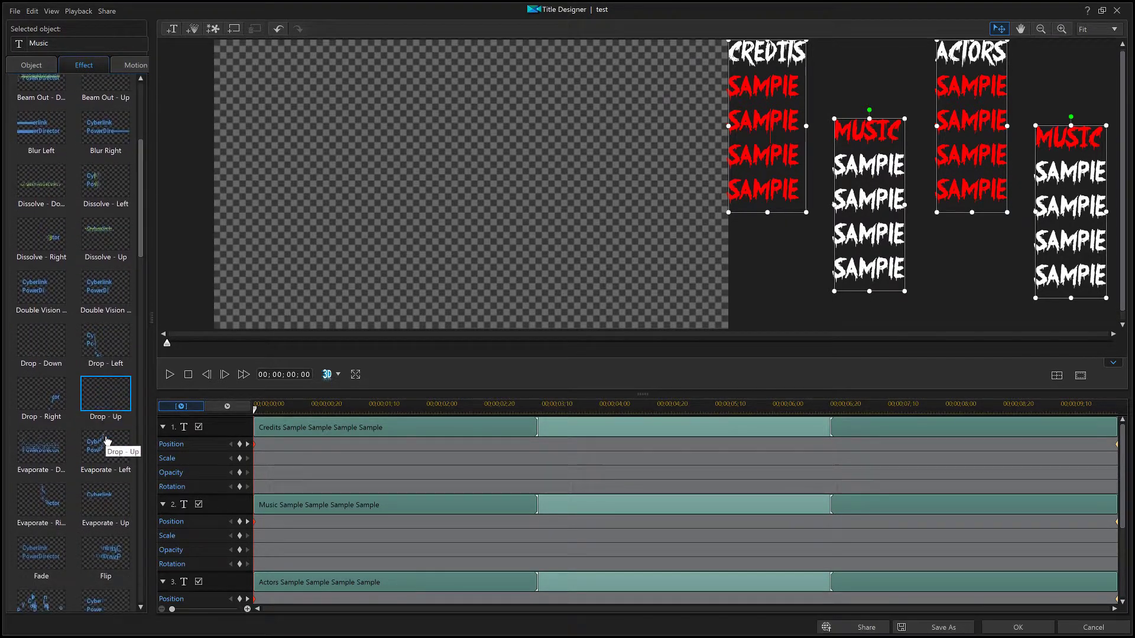
scroll(107, 440, down, 4)
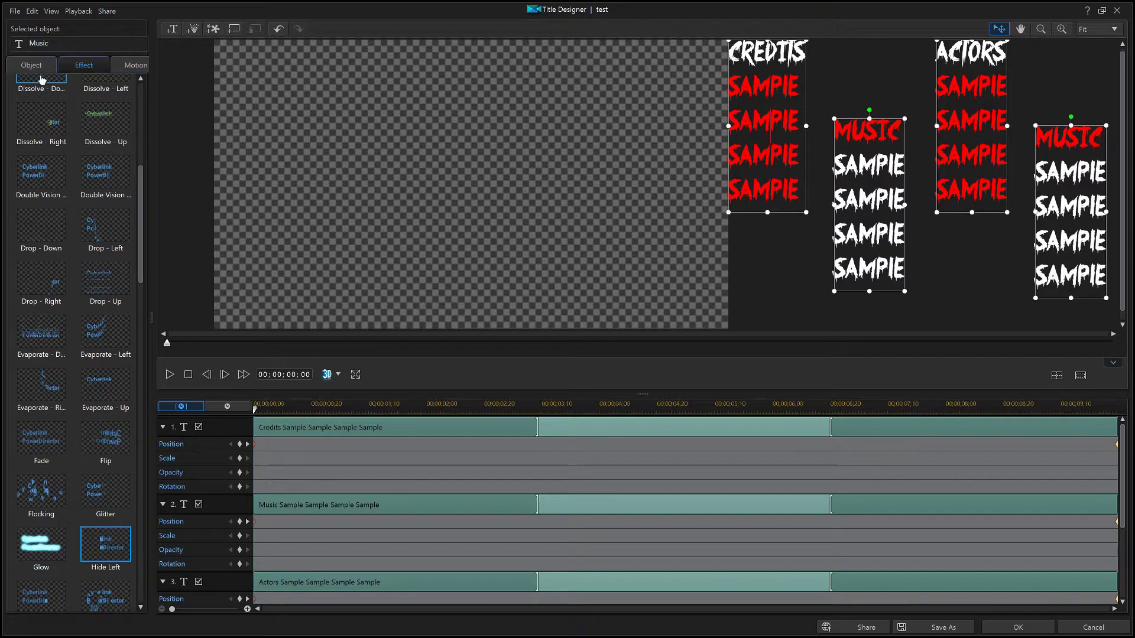
scroll(119, 235, up, 1)
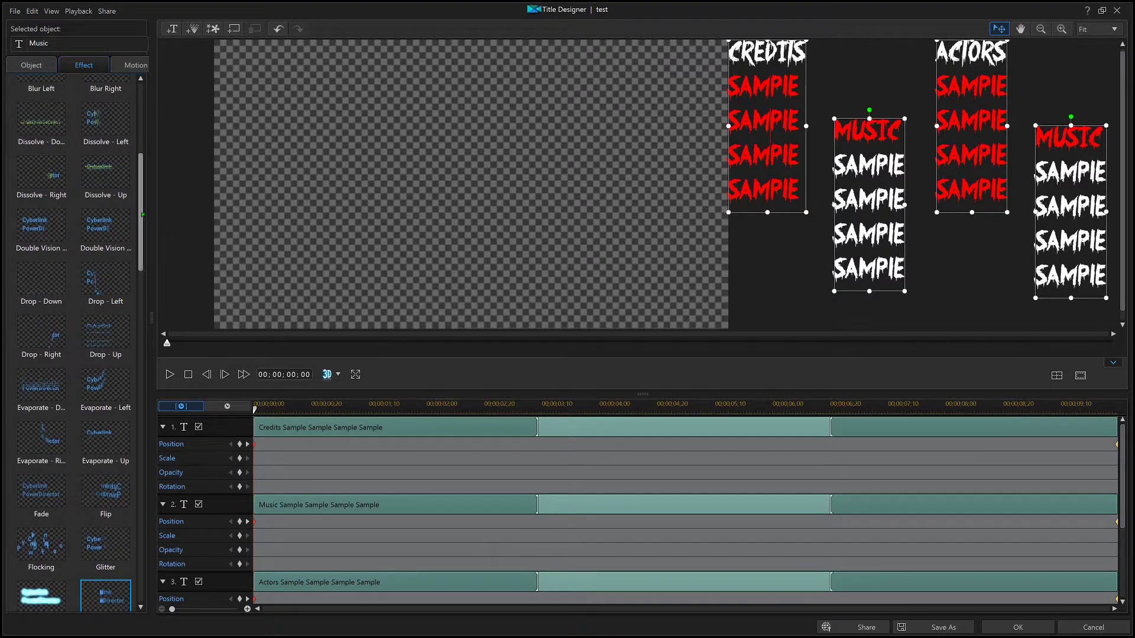
scroll(119, 235, up, 6)
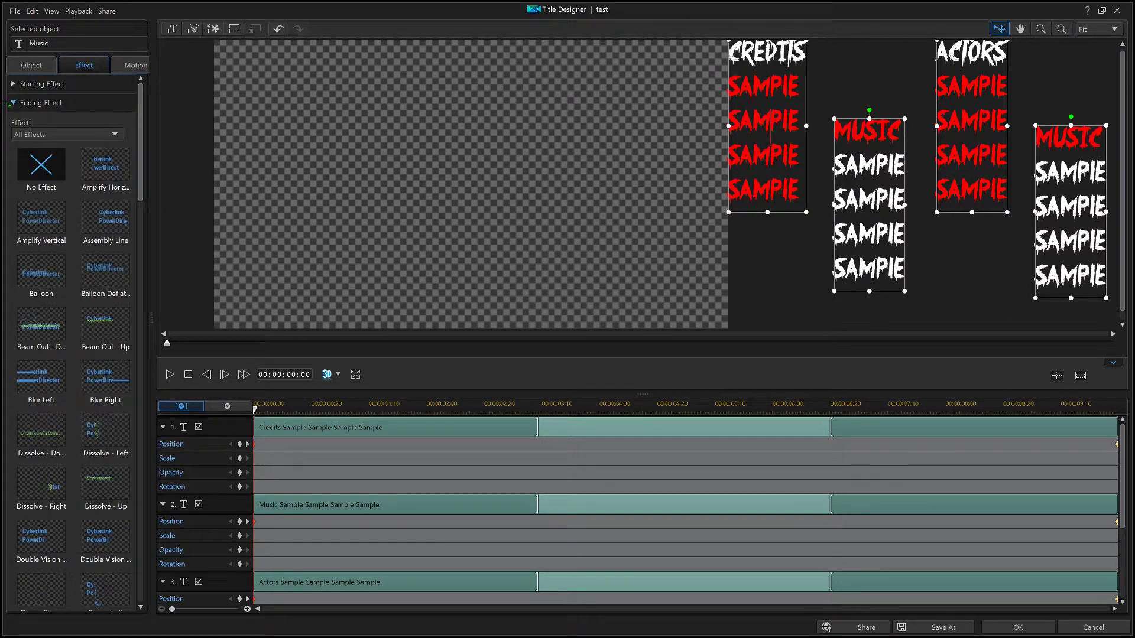
click(11, 104)
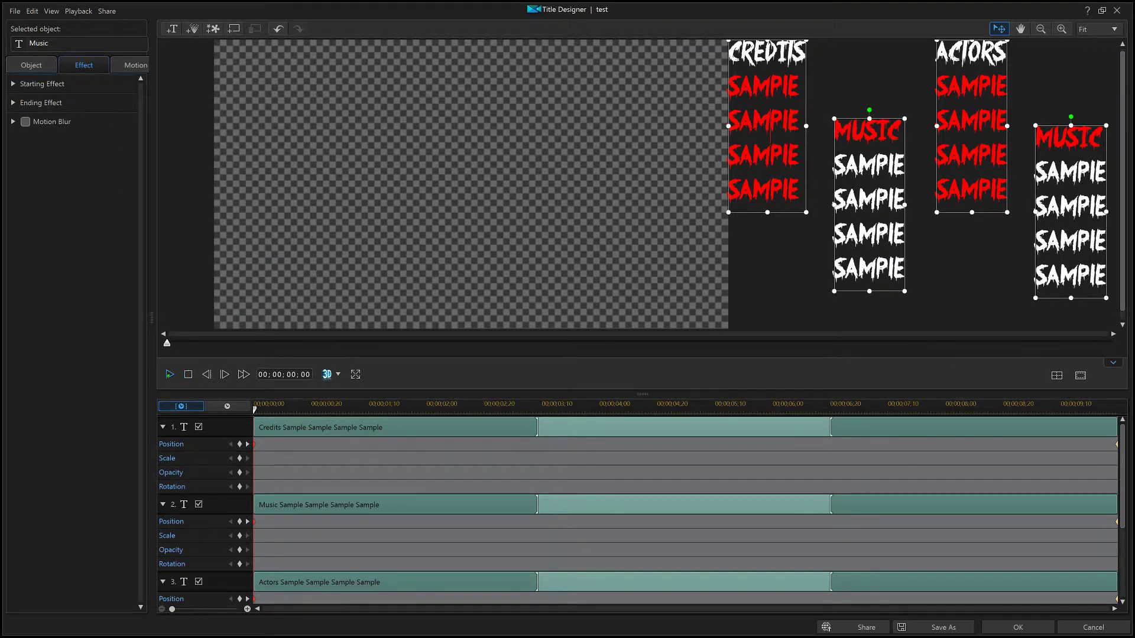
click(170, 374)
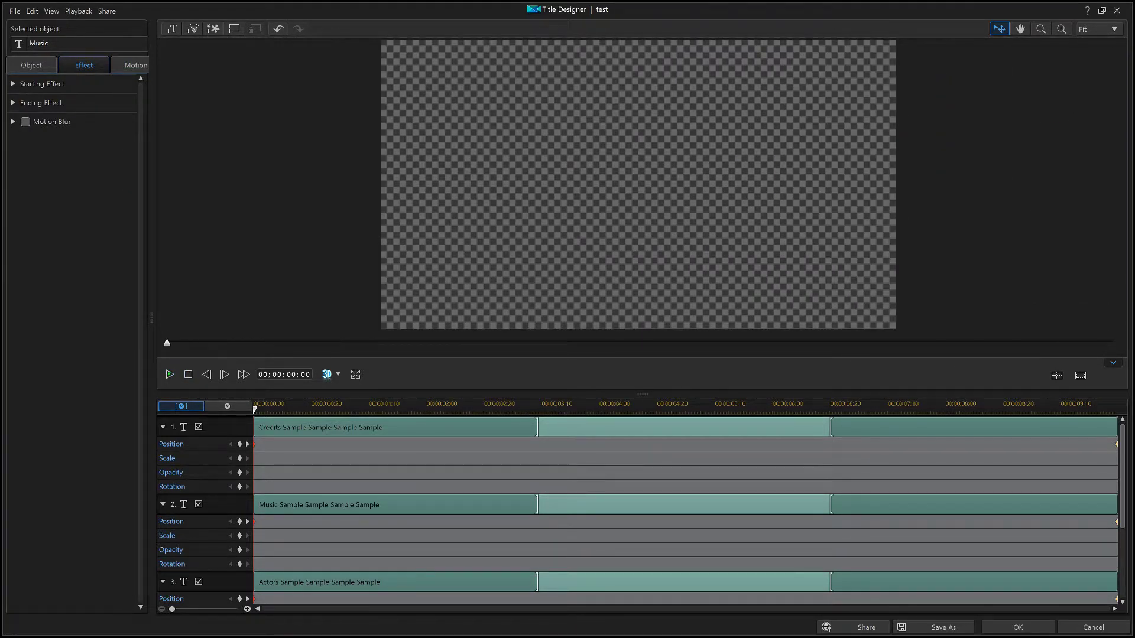
click(170, 374)
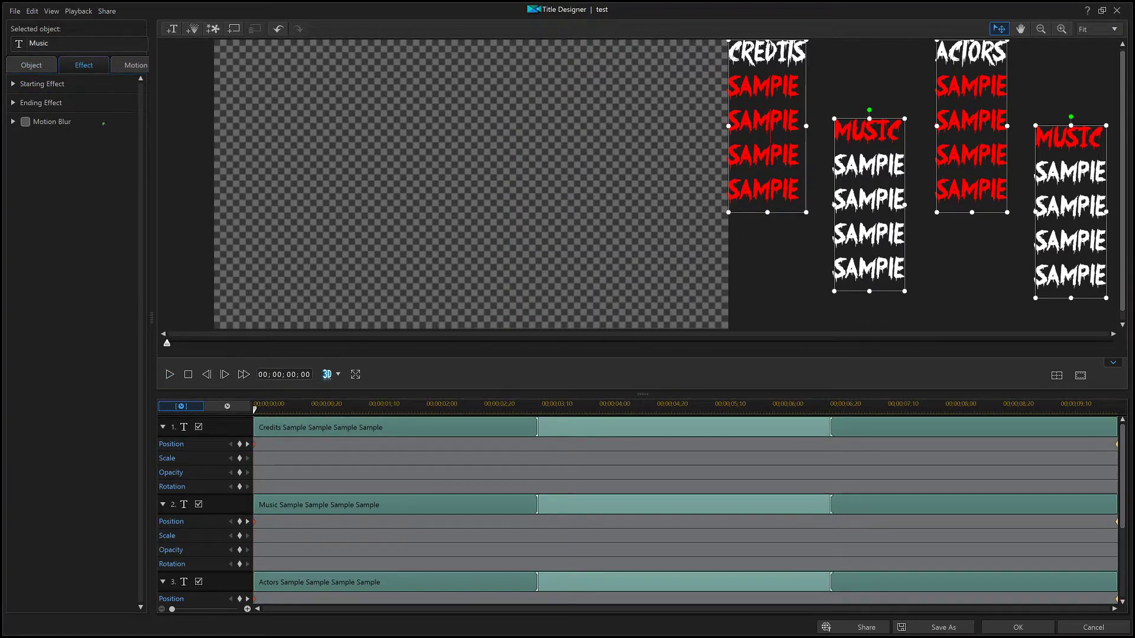
Change the starting effect of the four selected text blocks to Magnets I, stop the preview, and accept the title changes
click(14, 85)
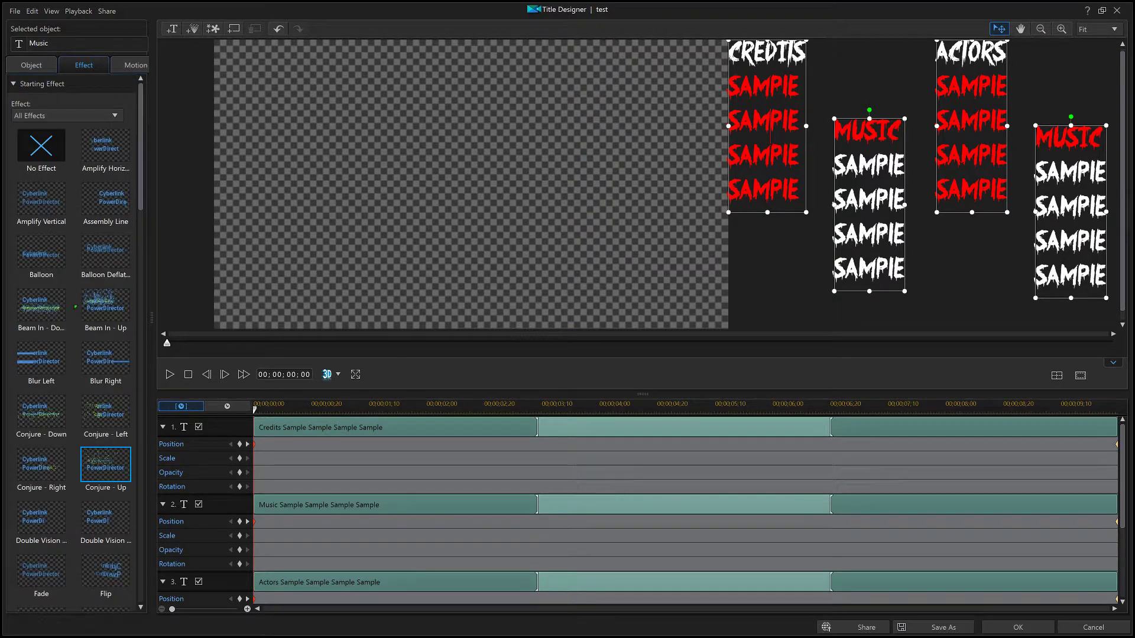
scroll(59, 487, down, 2)
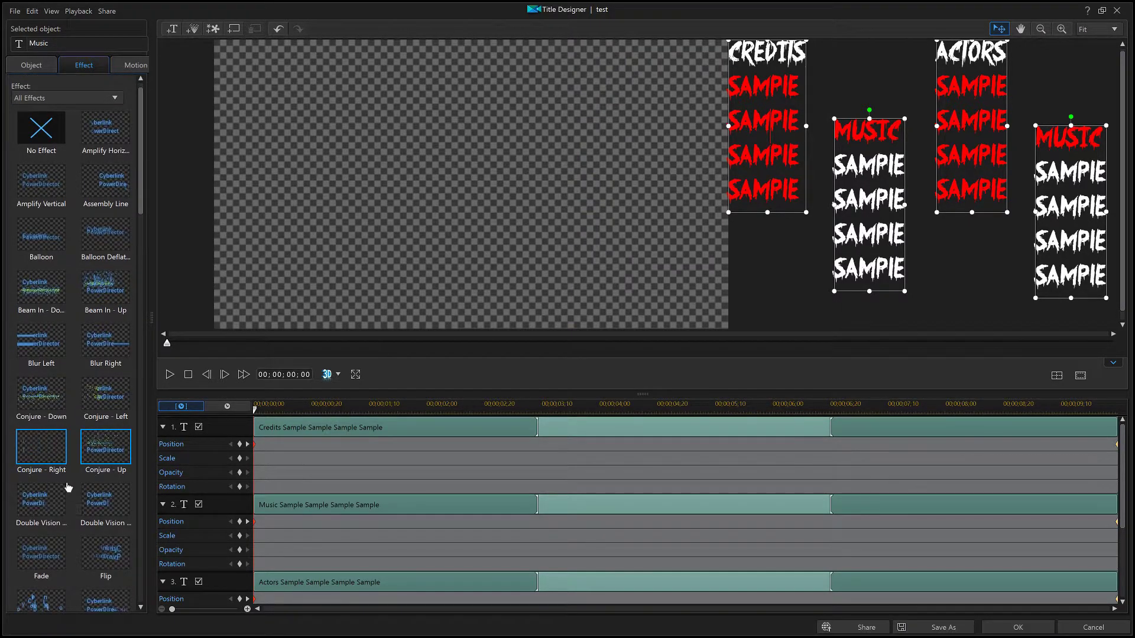
scroll(67, 484, down, 4)
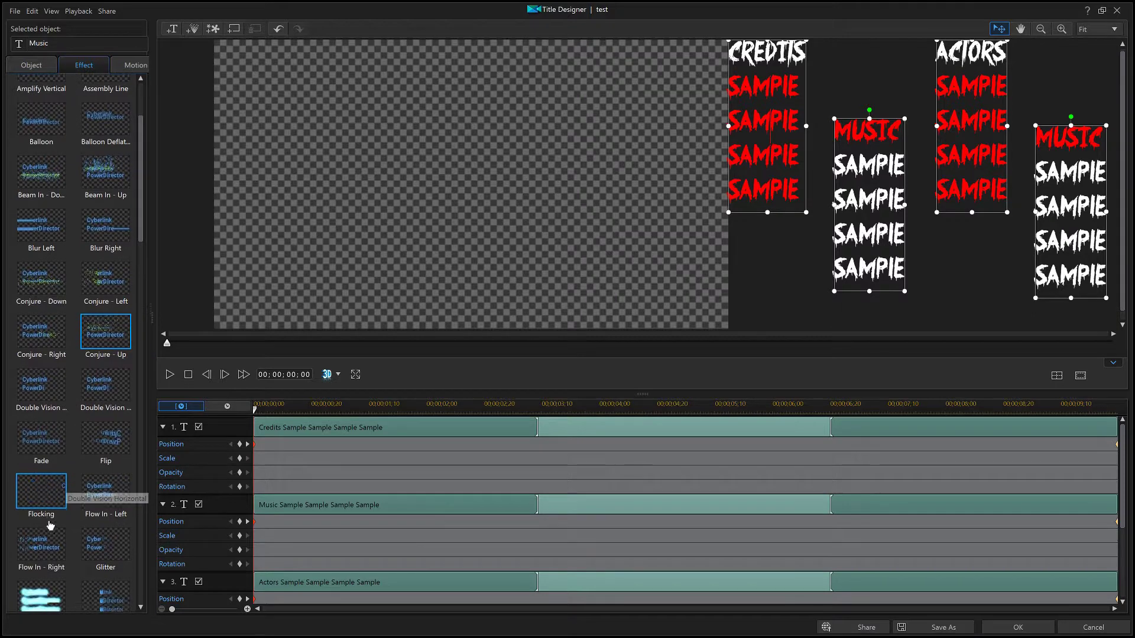
scroll(50, 525, down, 2)
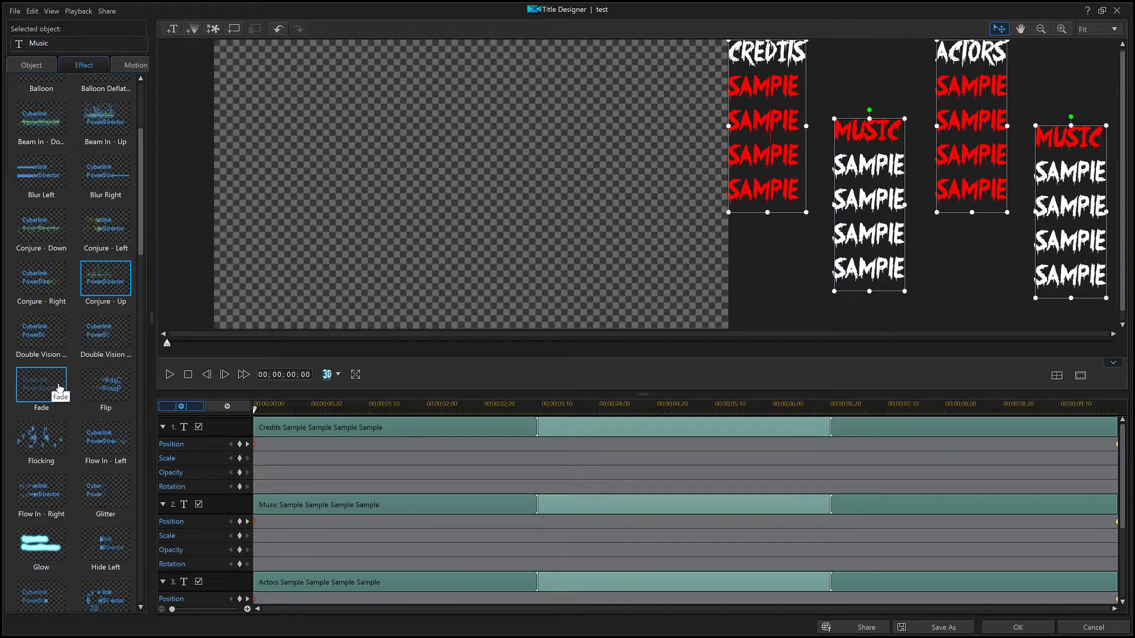
scroll(105, 390, down, 4)
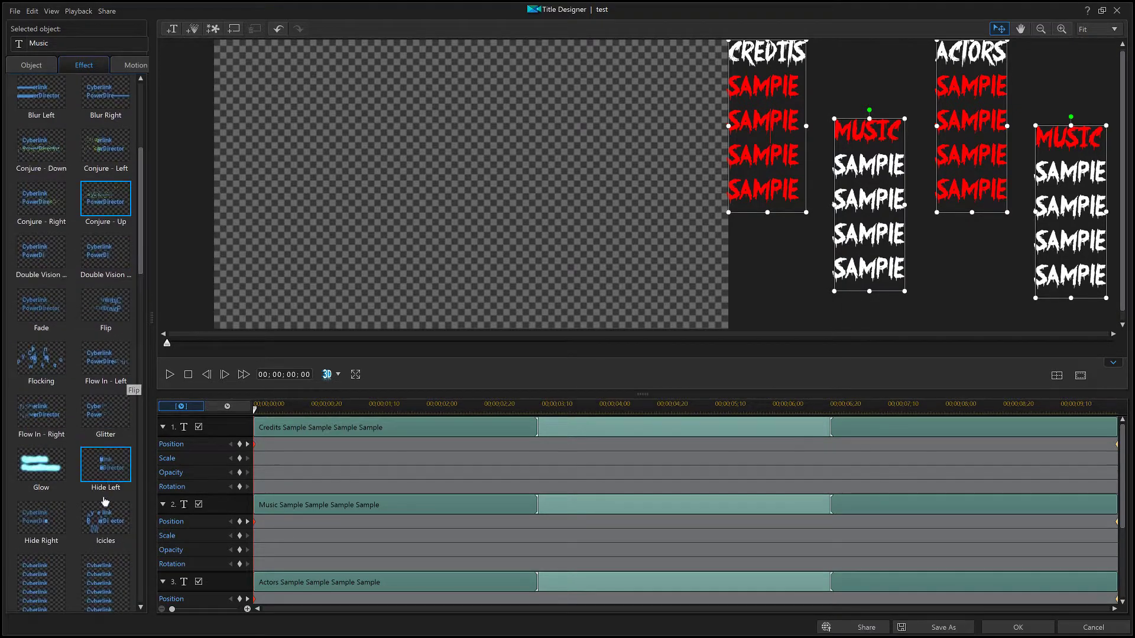
scroll(104, 501, down, 2)
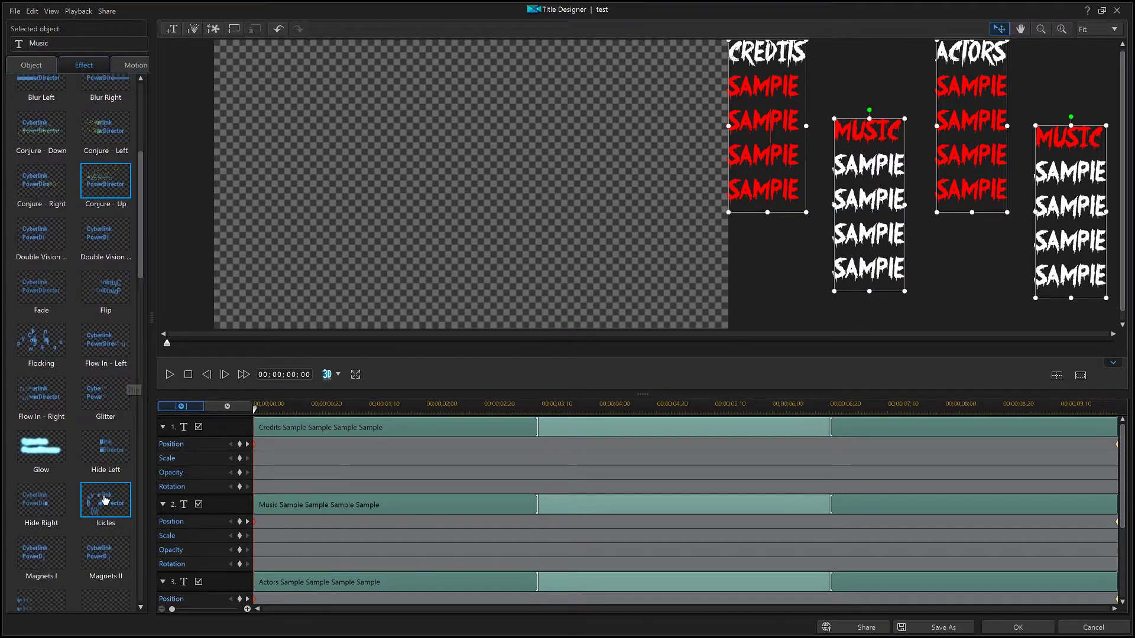
click(46, 543)
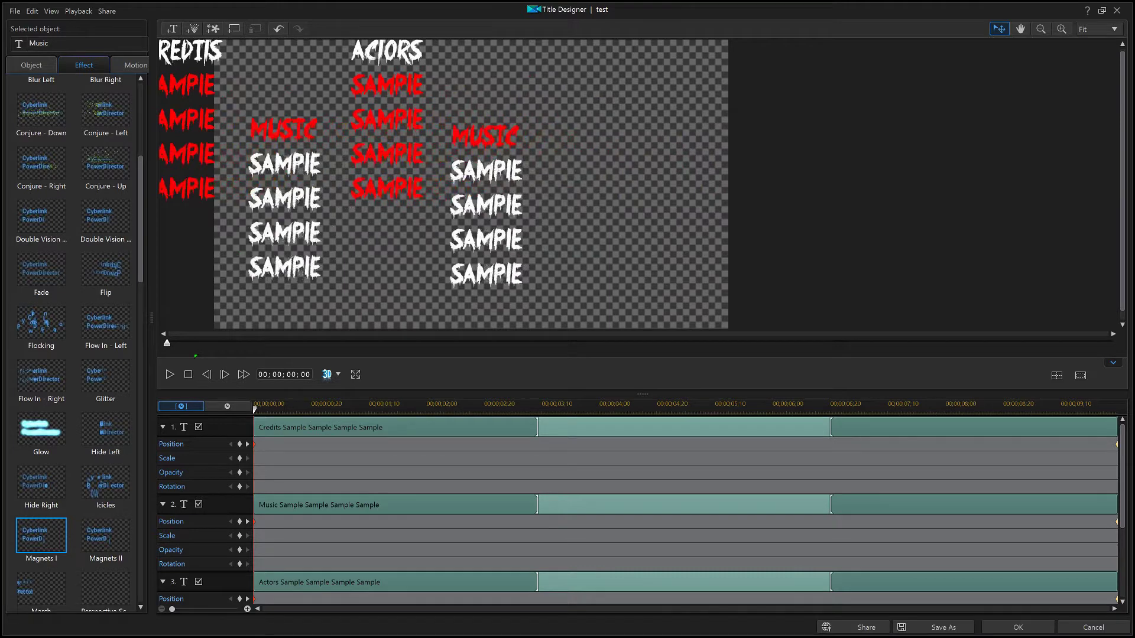
click(188, 374)
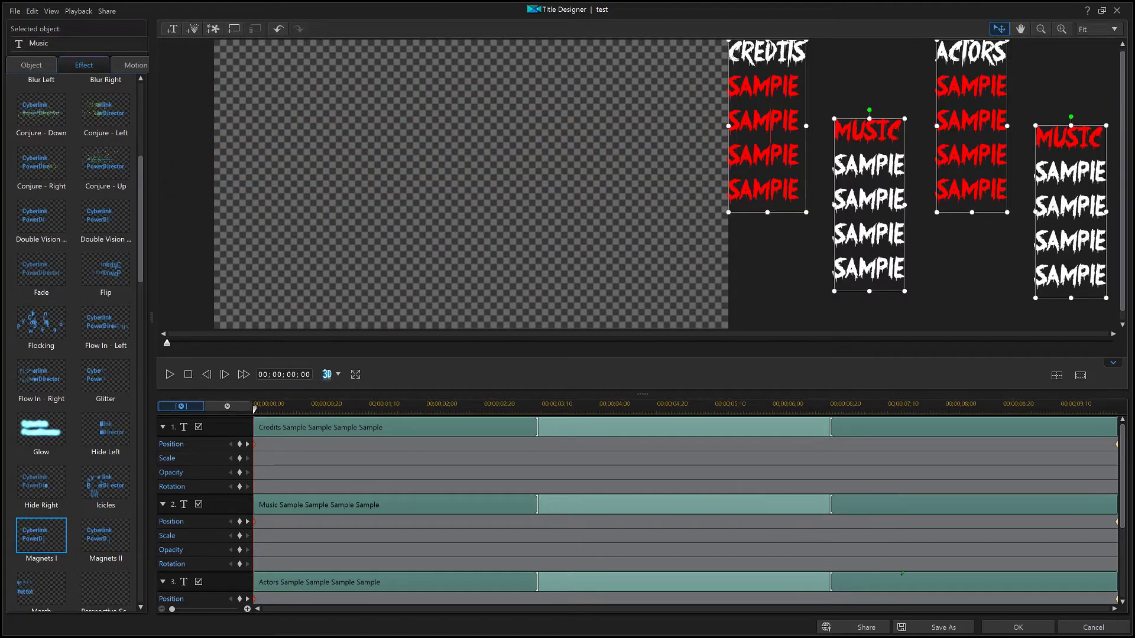
click(995, 625)
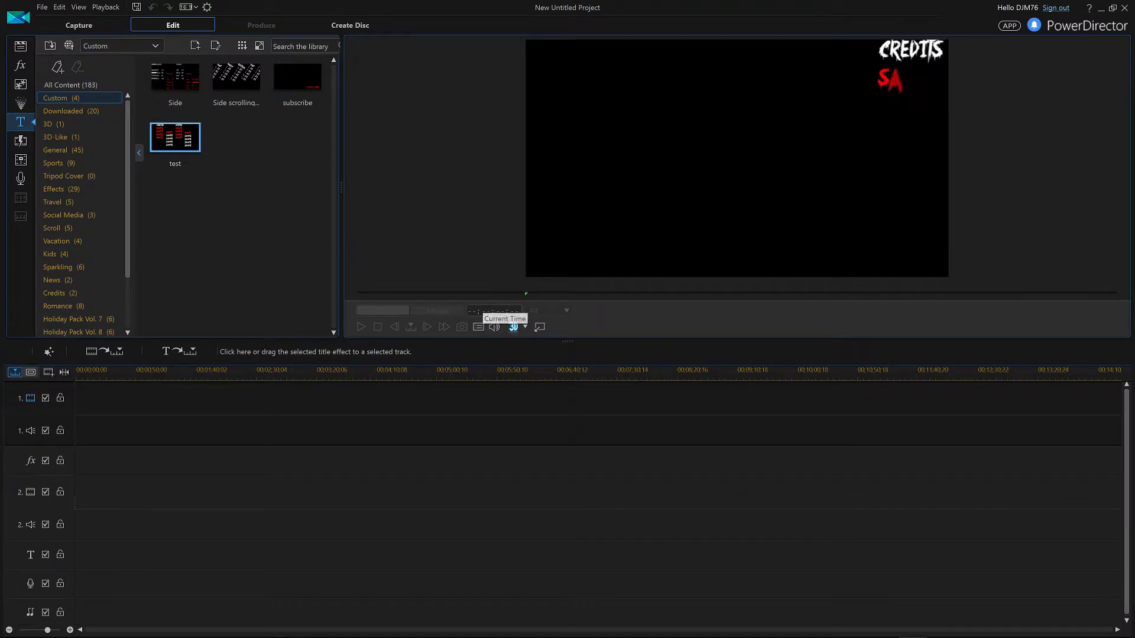
Reopen the test title and retime the Credits block so its starting effect ends at about 00;00;01;21 and its ending effect begins at about 00;00;05;17
double_click(175, 131)
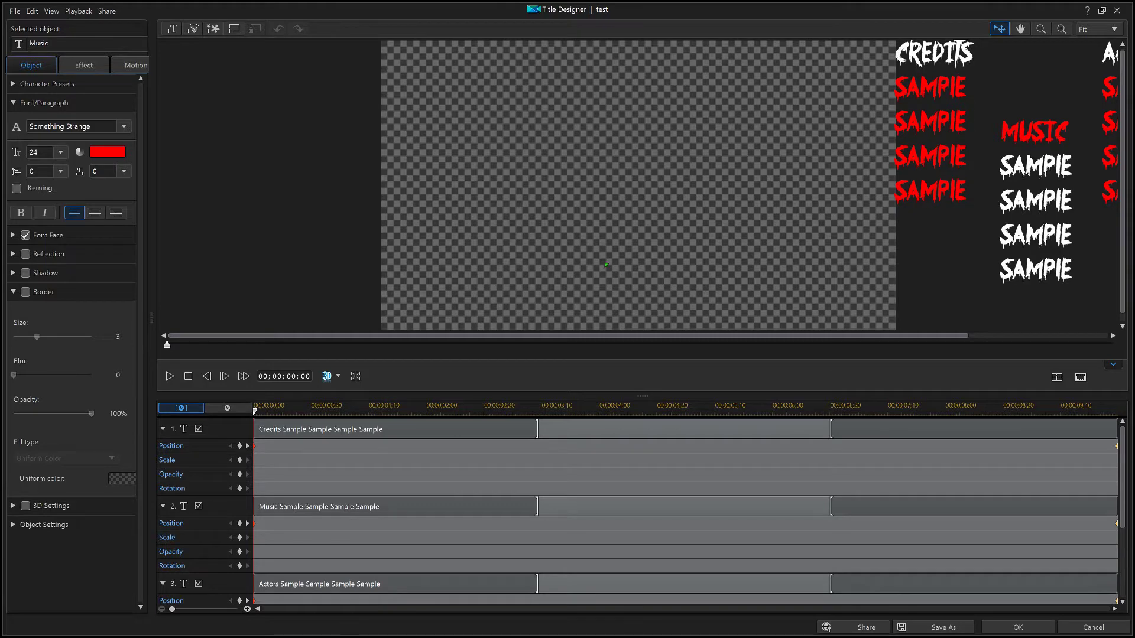
click(921, 126)
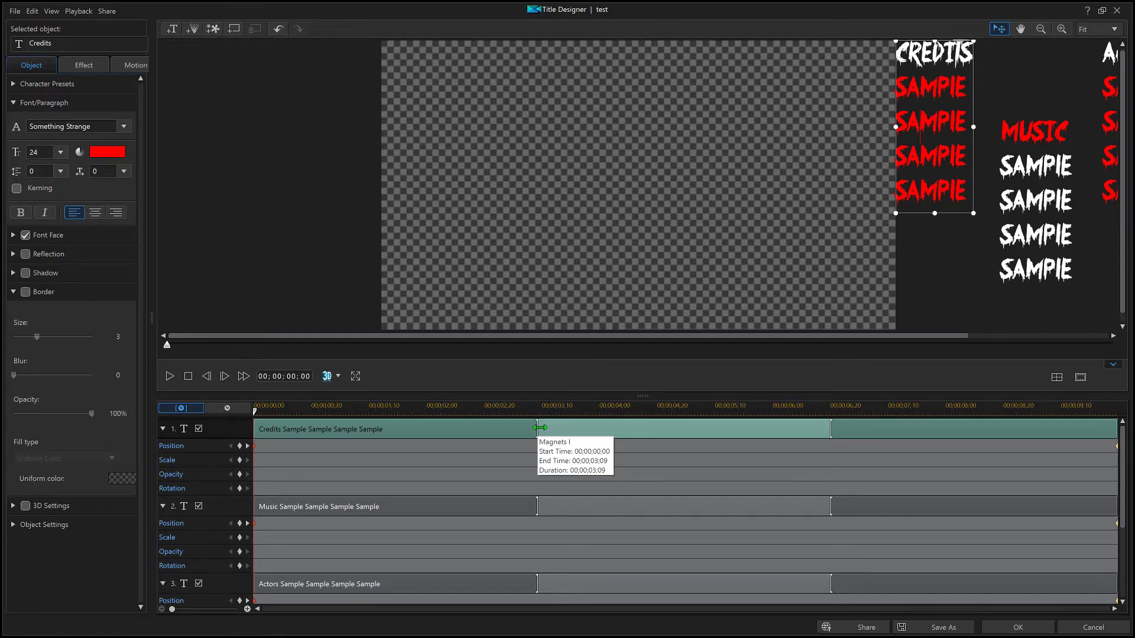
drag(540, 428, 412, 446)
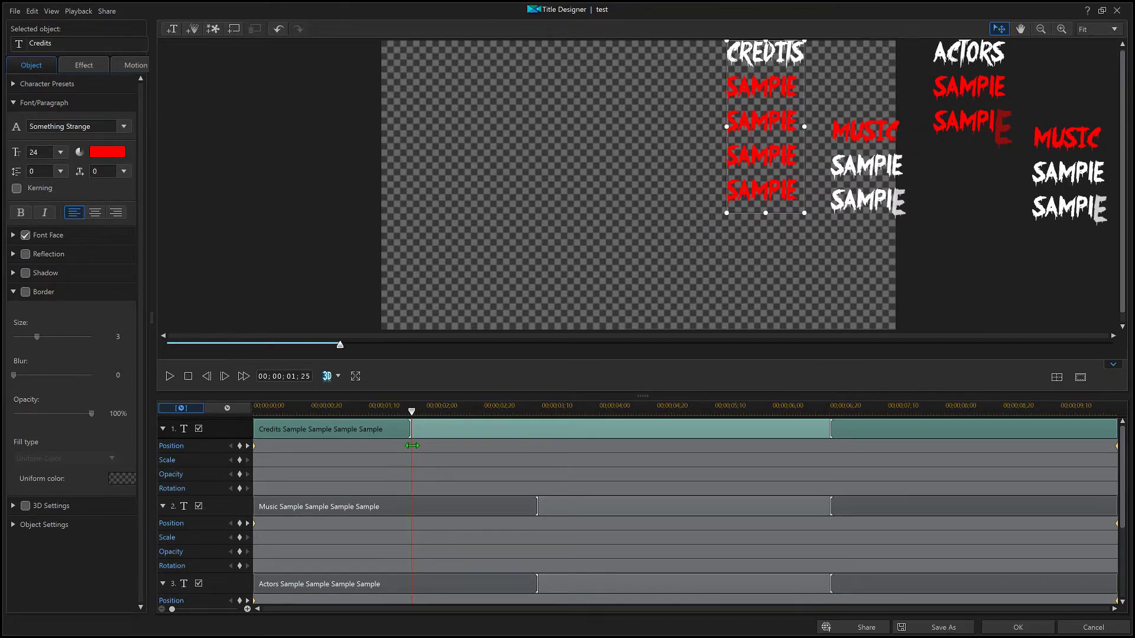
drag(401, 446, 402, 446)
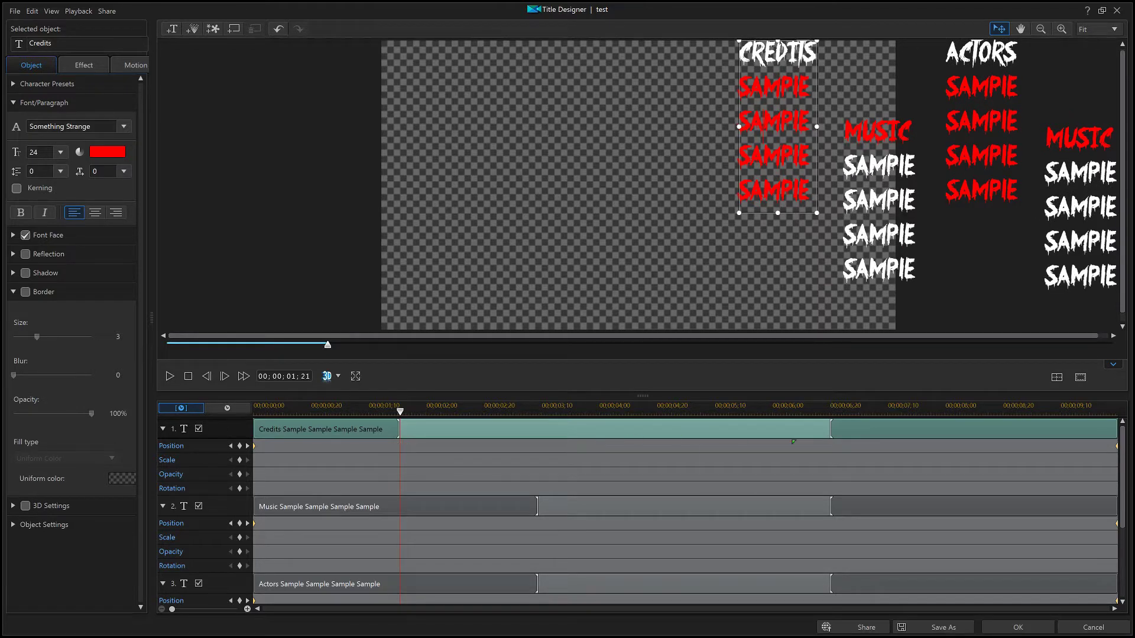
mouse_move(830, 430)
mouse_down()
mouse_move(680, 431)
mouse_move(685, 444)
mouse_move(731, 457)
mouse_move(711, 435)
mouse_up()
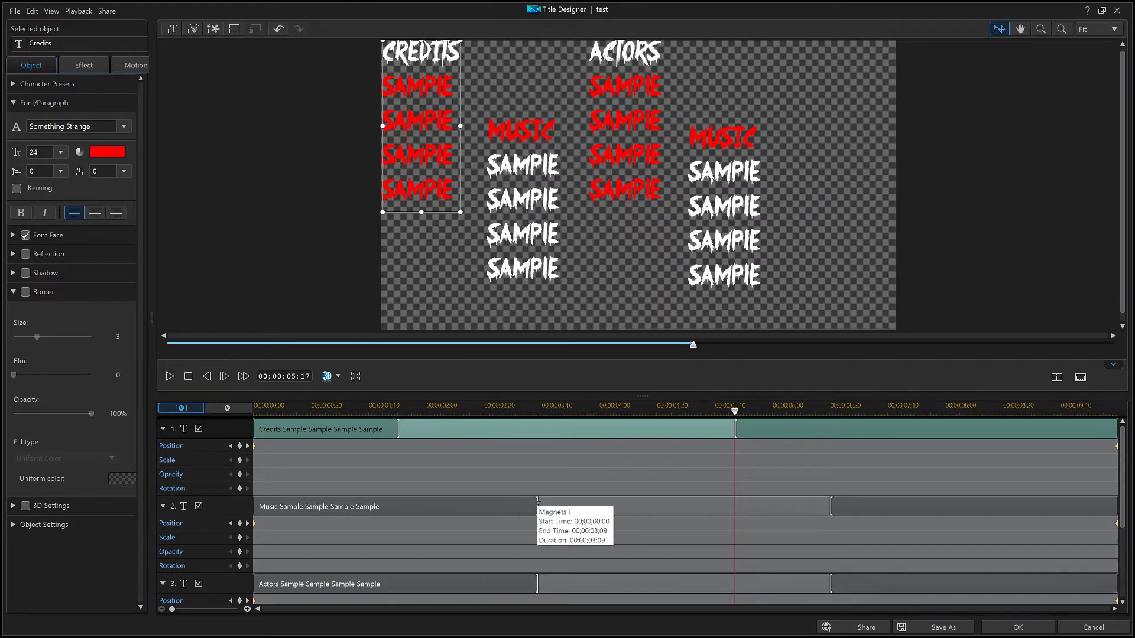
Retime the starting effect's end and ending effect's start to about 00;00;02;16 and 00;00;06;17 for the first Music block, 00;00;03;18 and 00;00;07;19 for Actors
drag(538, 502, 472, 514)
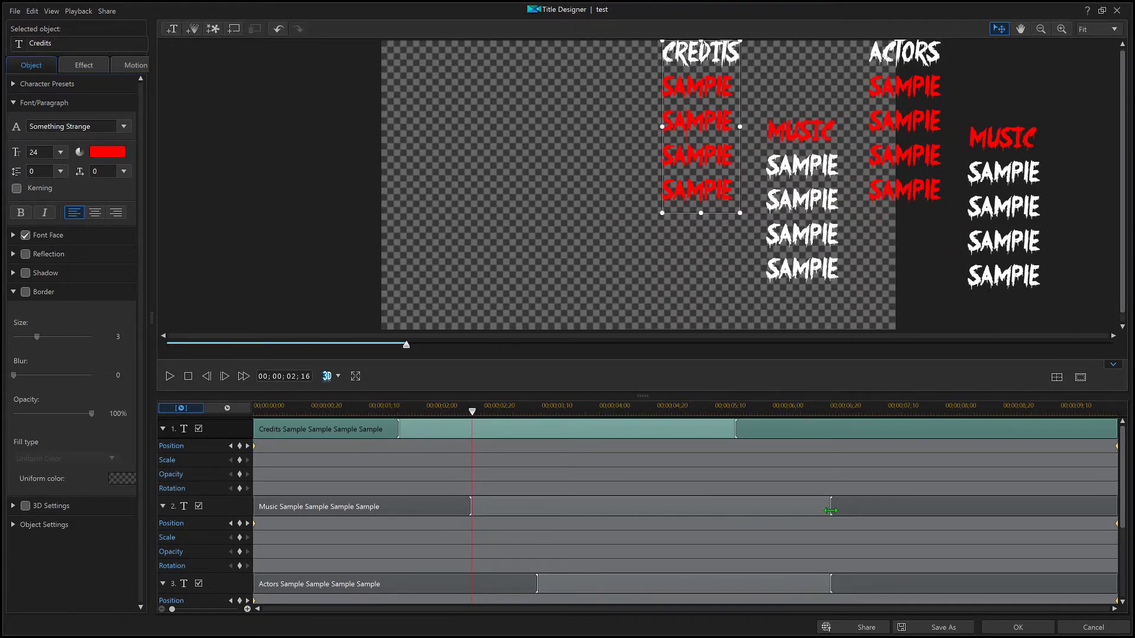
mouse_move(831, 510)
mouse_down()
mouse_move(785, 516)
mouse_move(820, 516)
mouse_up()
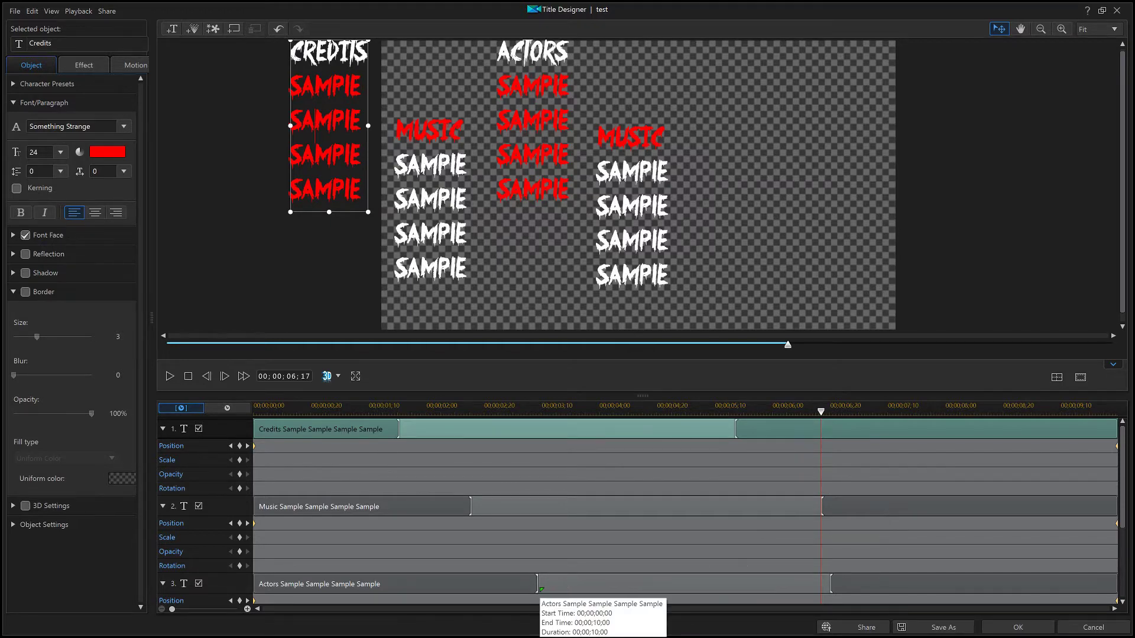
mouse_move(537, 584)
mouse_down()
mouse_move(523, 585)
mouse_move(565, 591)
mouse_up()
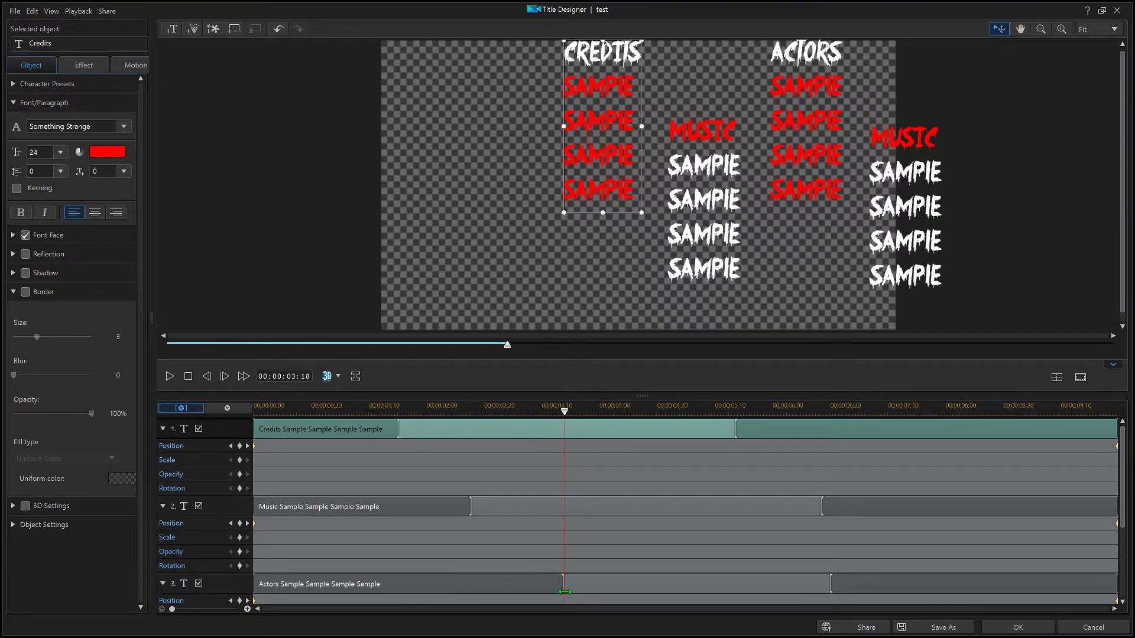
drag(840, 584, 912, 582)
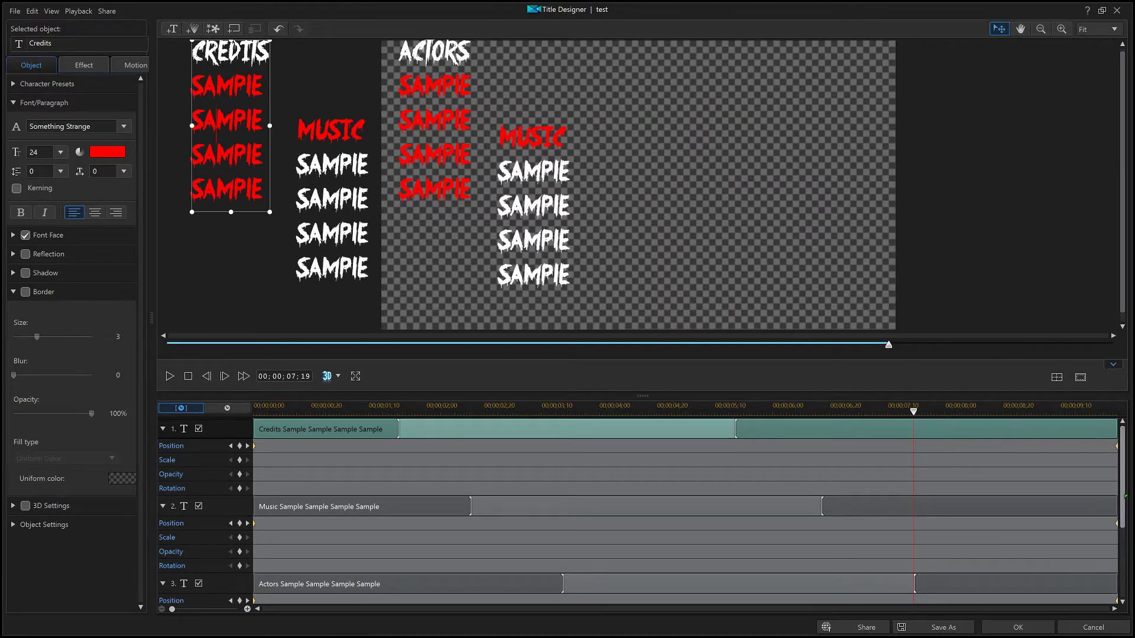
For the second Music block, begin the ending effect at about 00;00;08;22, end the starting effect at about 00;00;04;14, and accept the title changes
drag(1122, 501, 1120, 572)
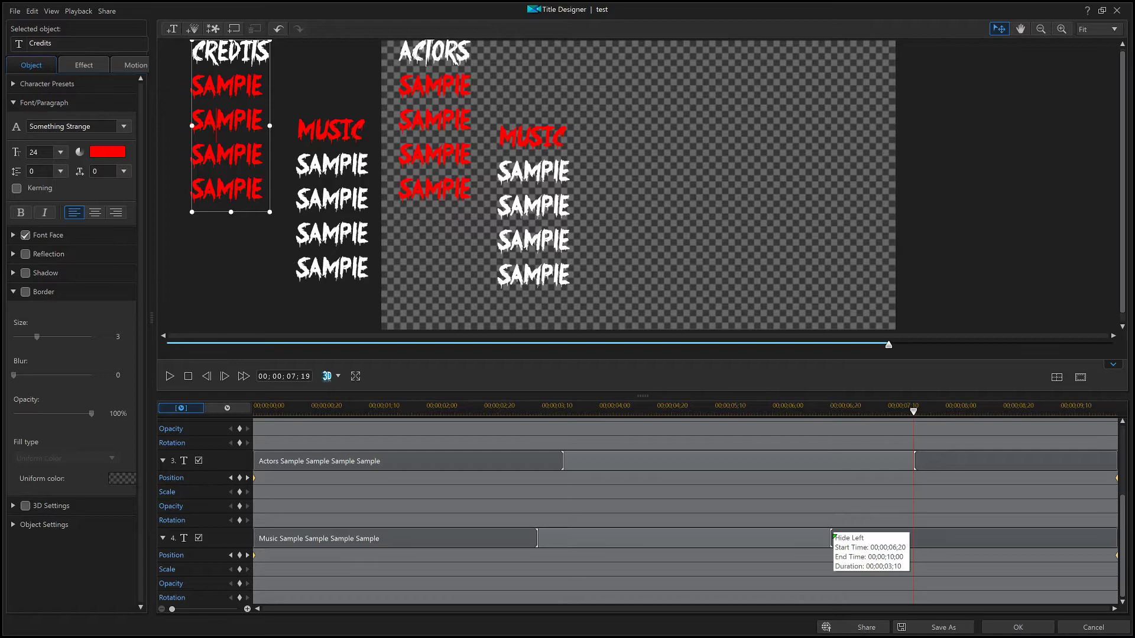
drag(829, 536, 997, 545)
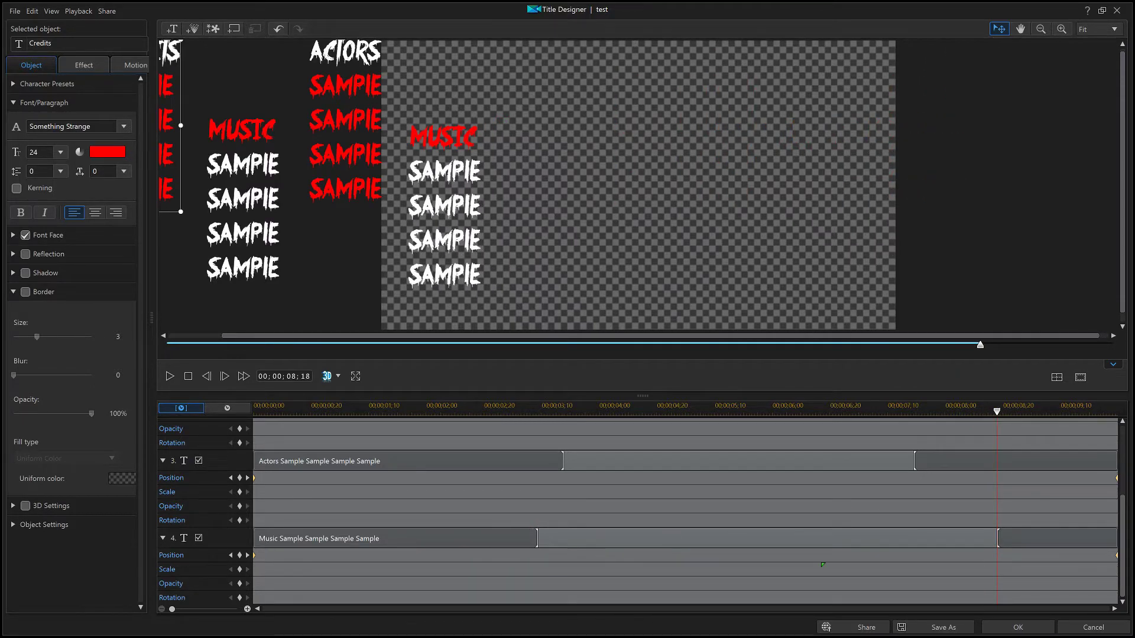
click(998, 539)
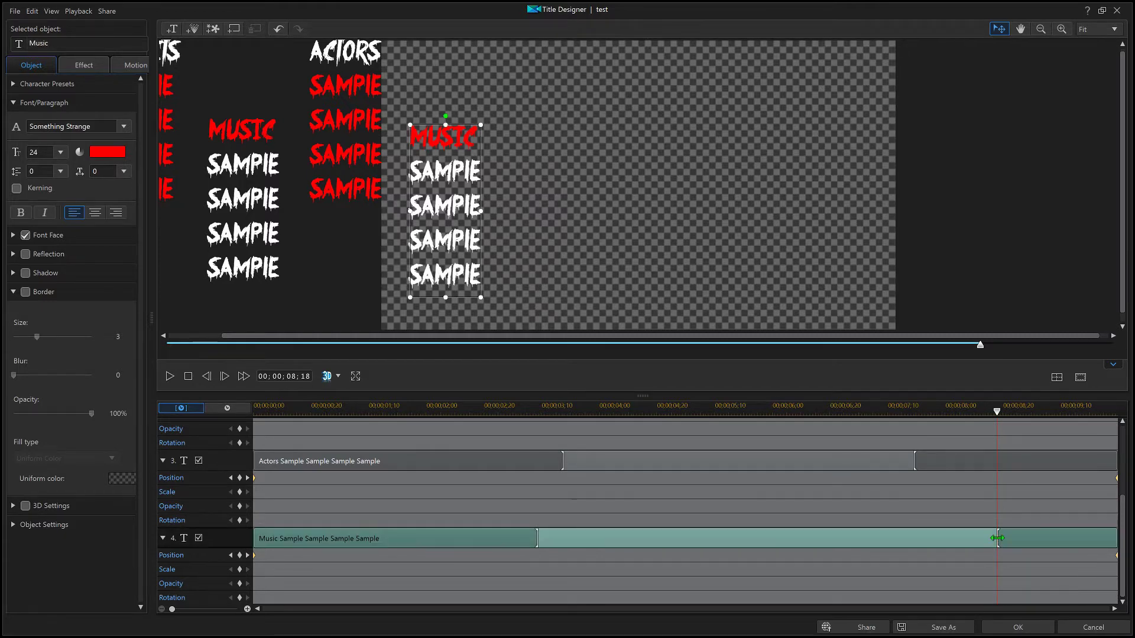
drag(998, 538, 1008, 539)
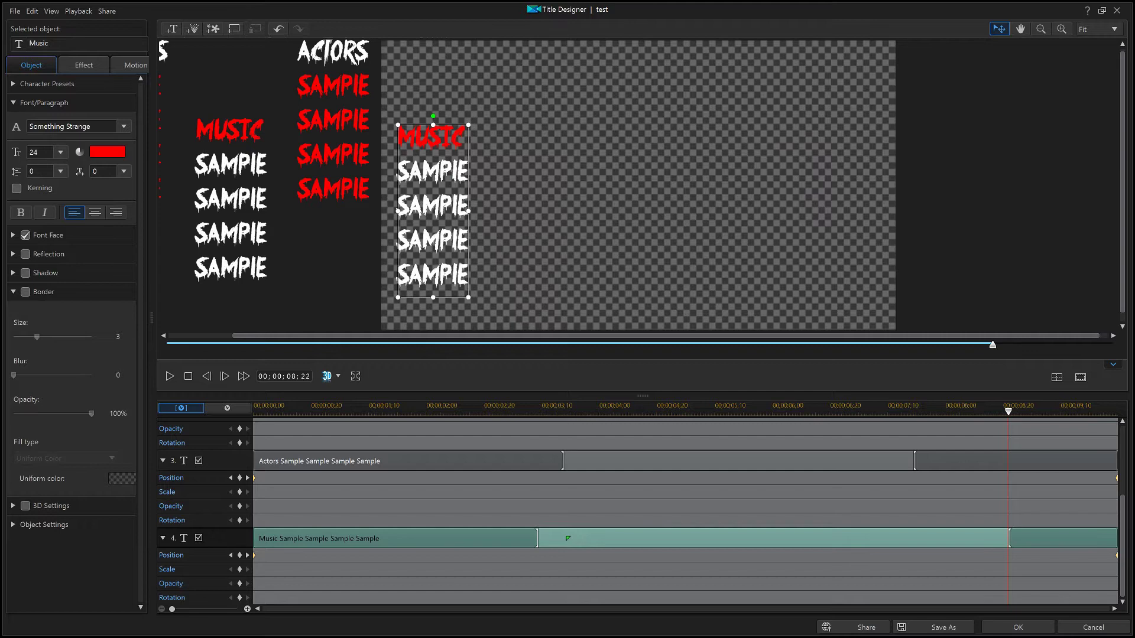
drag(539, 536, 639, 549)
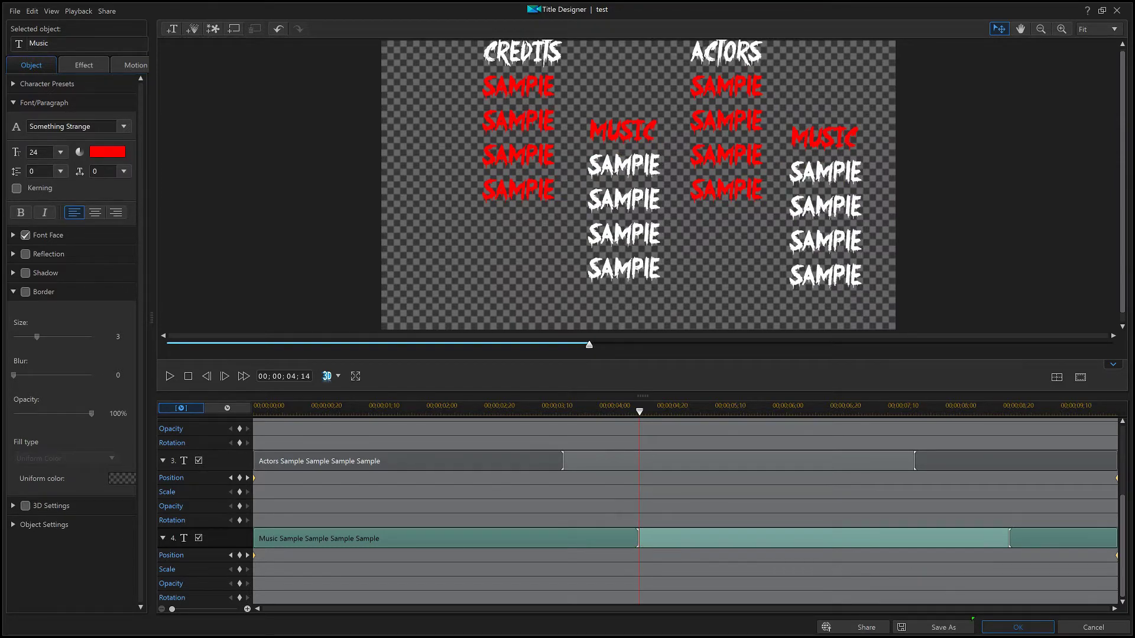
click(1017, 627)
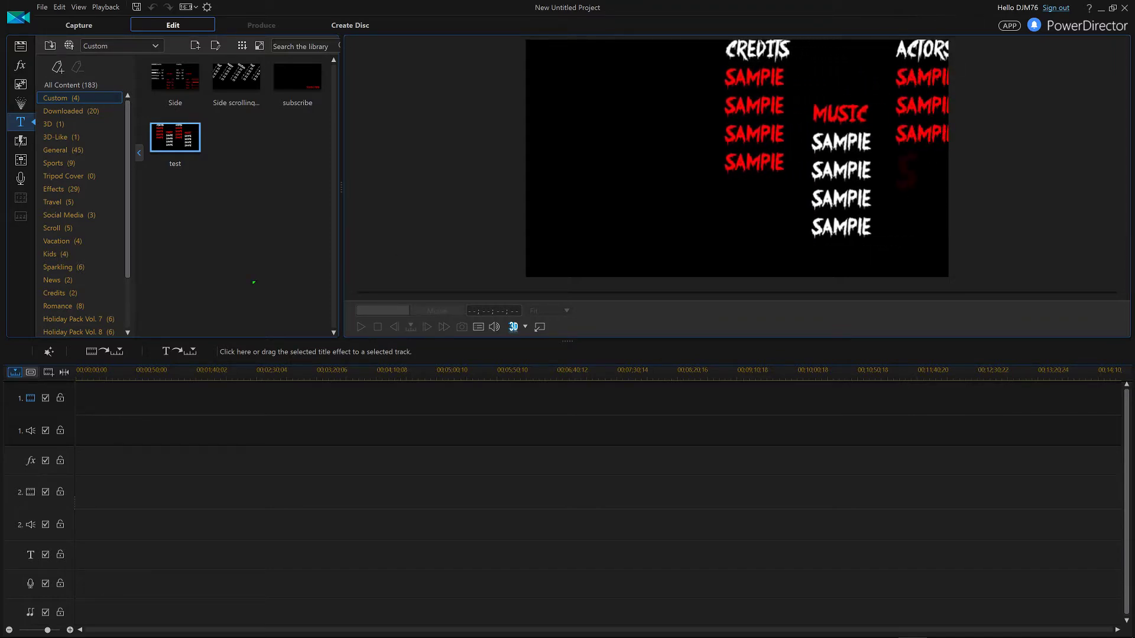
Reopen the test title and extend the starting effects of Credits to about 00;00;02;13 and of the first Music block to about 00;00;03;18
mouse_move(176, 145)
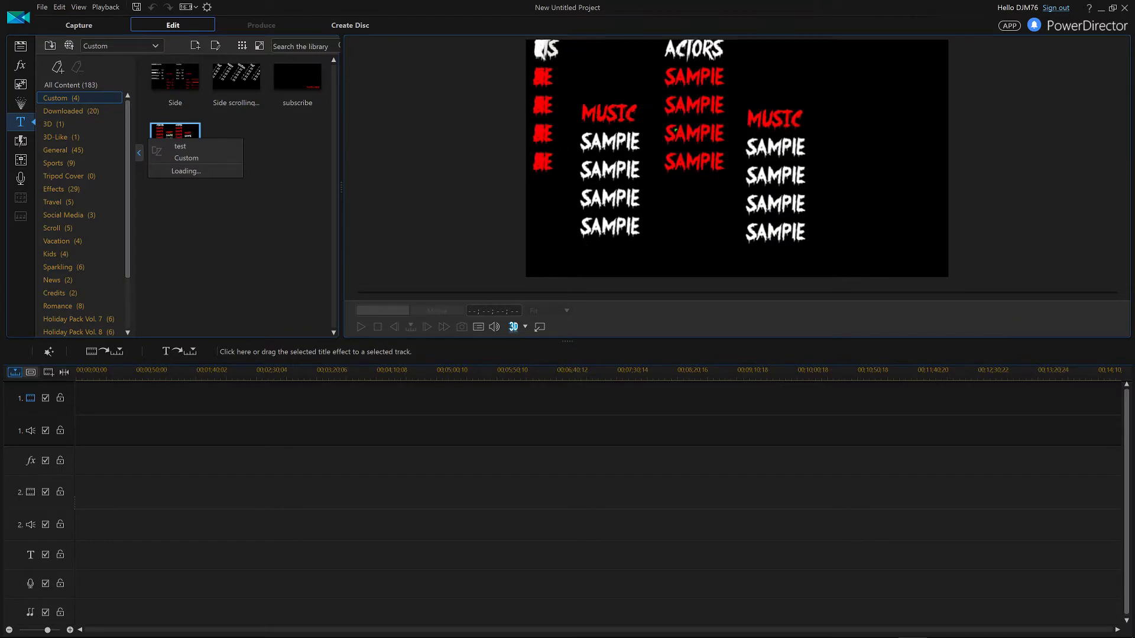
double_click(176, 132)
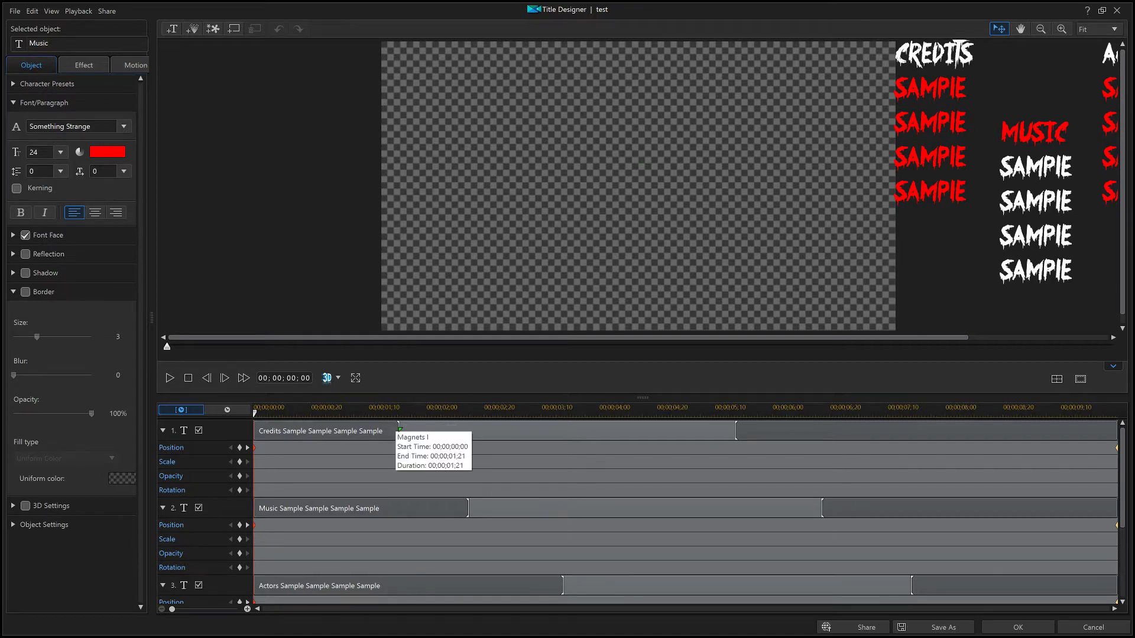
drag(414, 429, 467, 436)
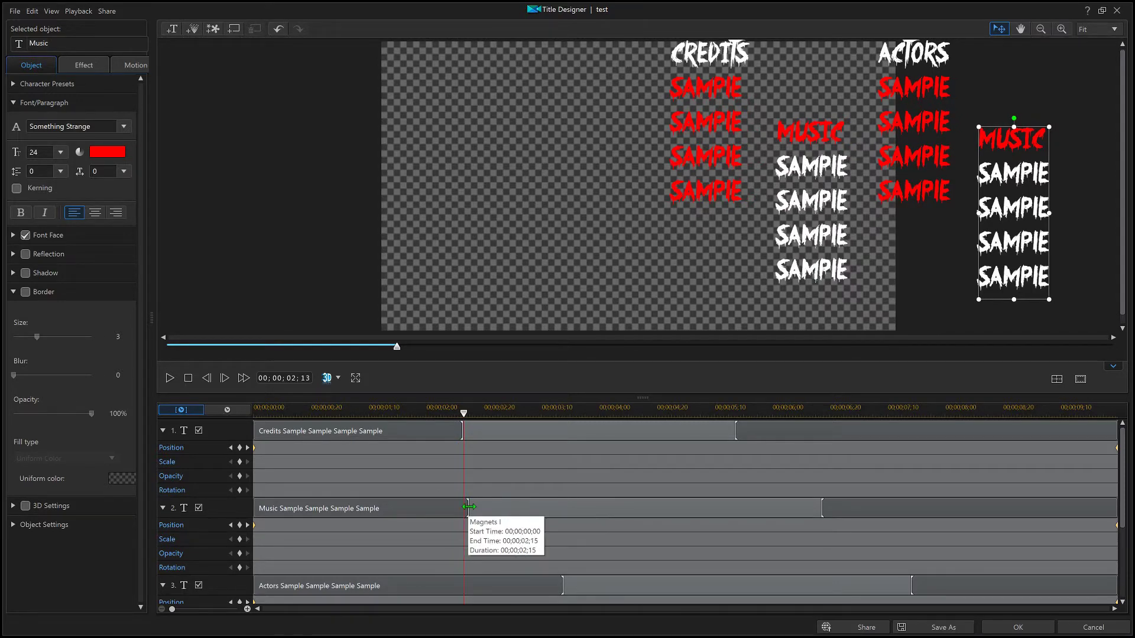
drag(468, 507, 559, 517)
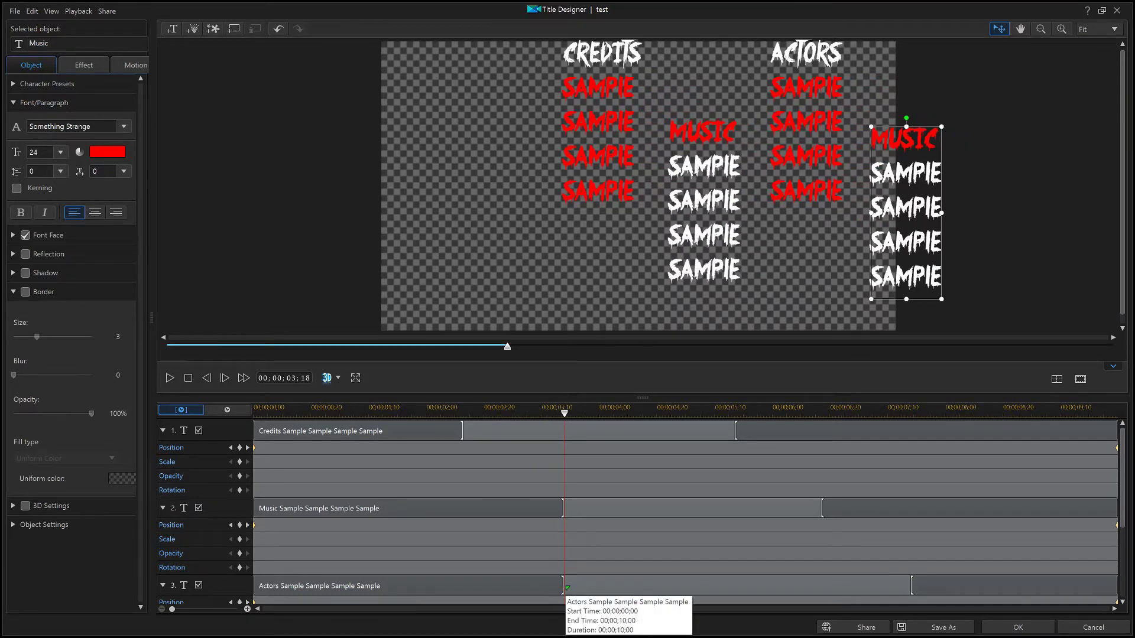
Extend the starting effects of Actors to about 00;00;04;16 and of the second Music block to about 00;00;05;23, and accept the title changes
click(565, 586)
drag(564, 586, 647, 595)
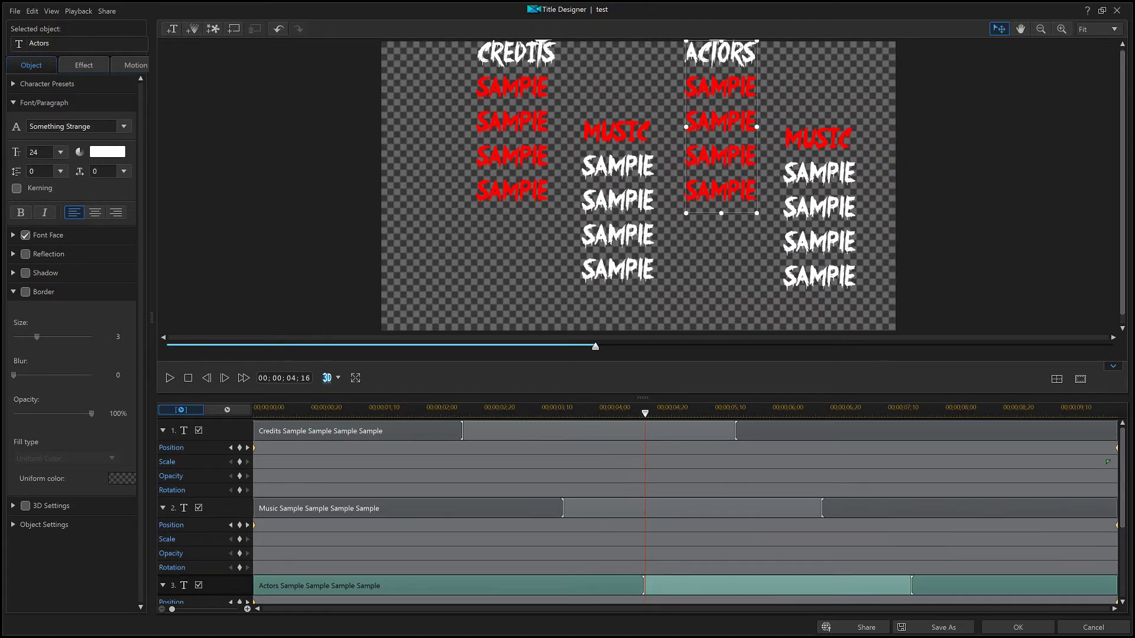
scroll(685, 508, down, 4)
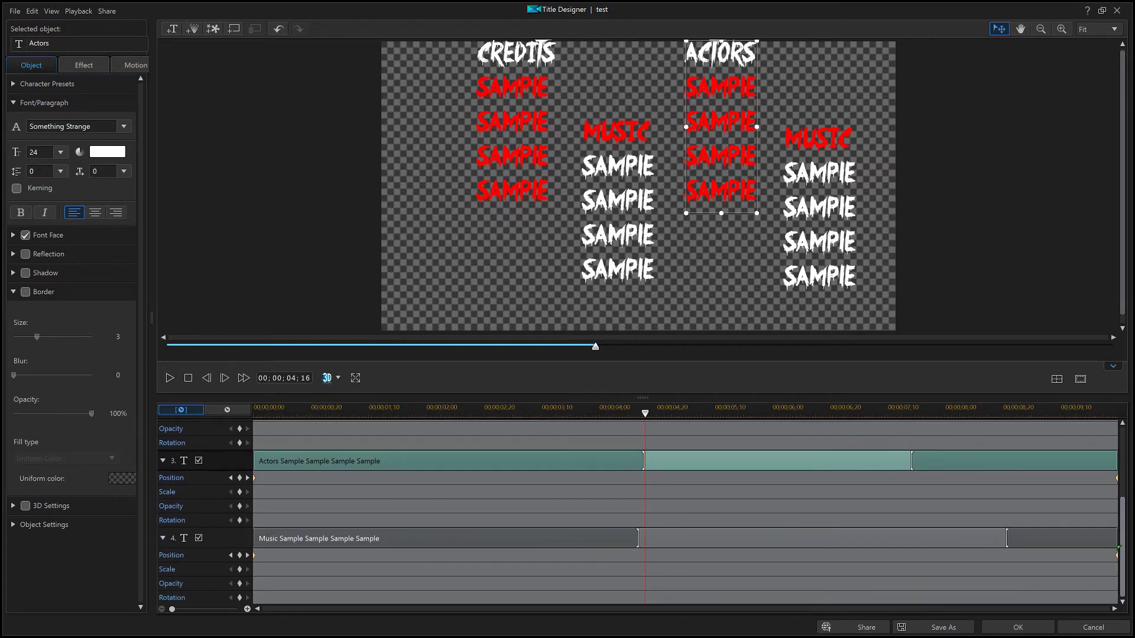
click(639, 536)
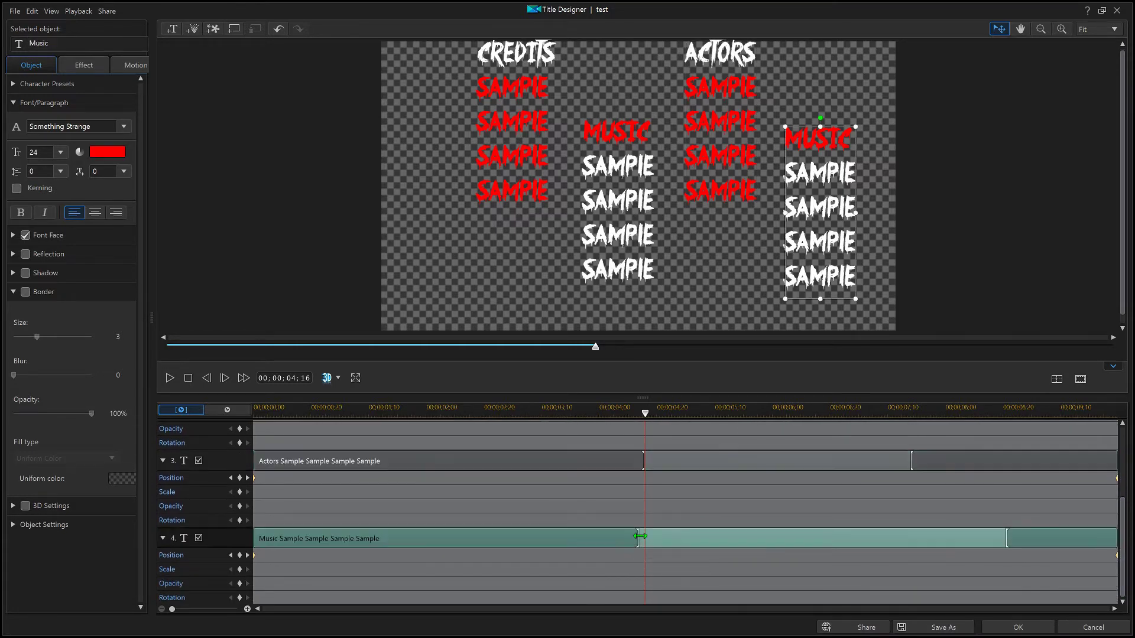
drag(709, 544, 768, 547)
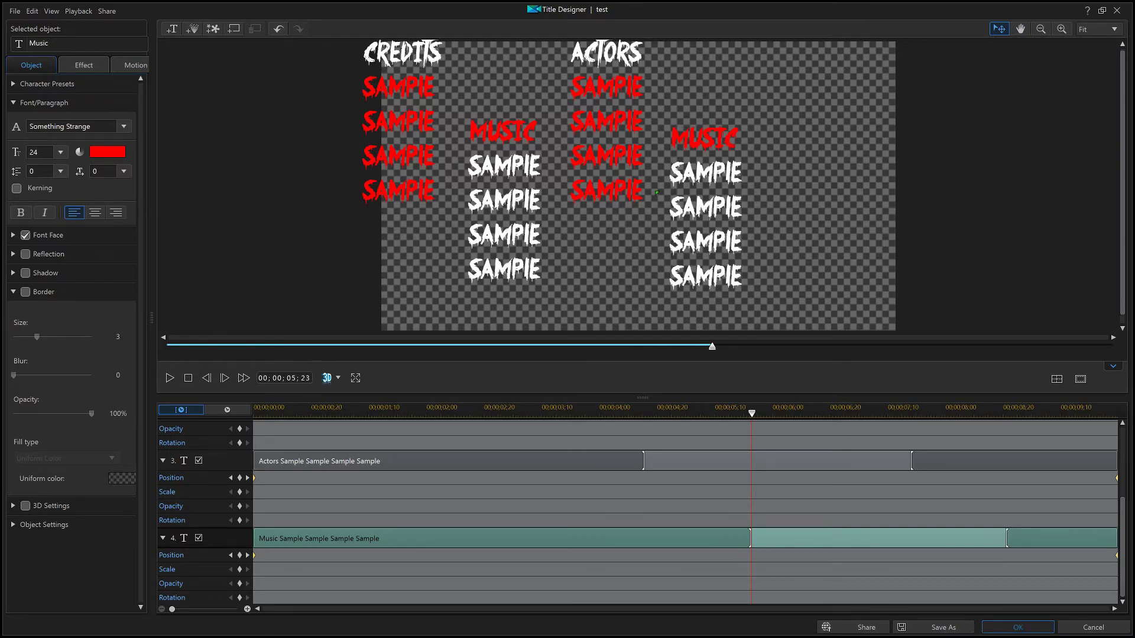
click(1018, 627)
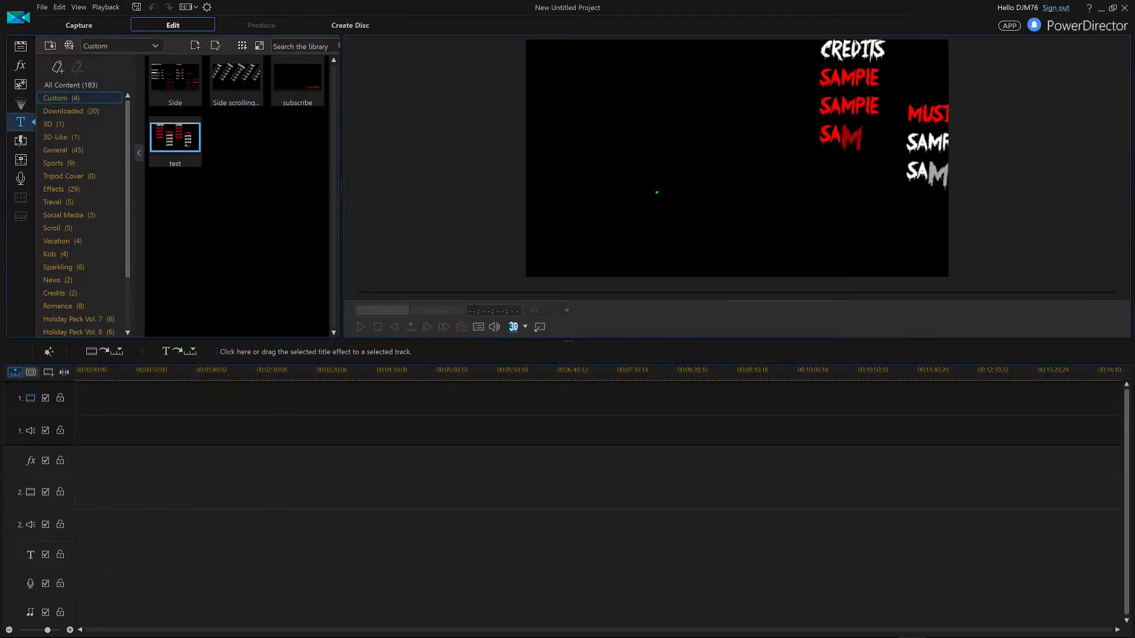